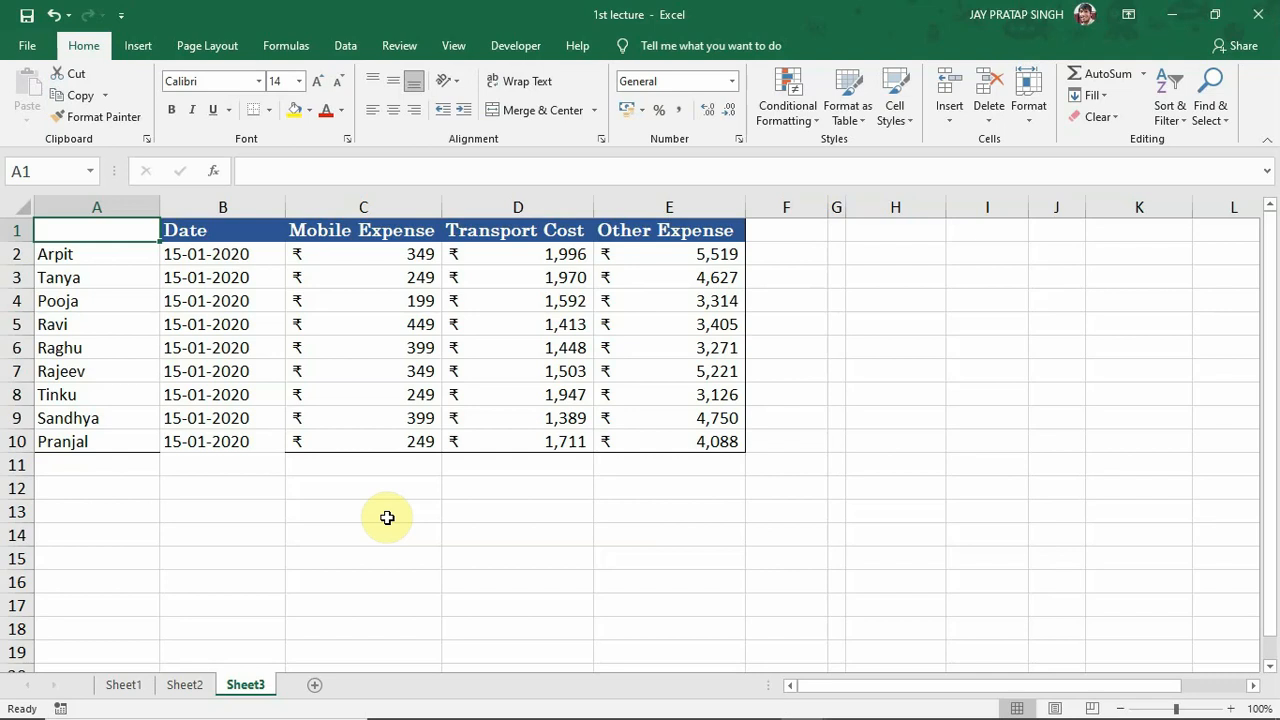
left_click(349, 272)
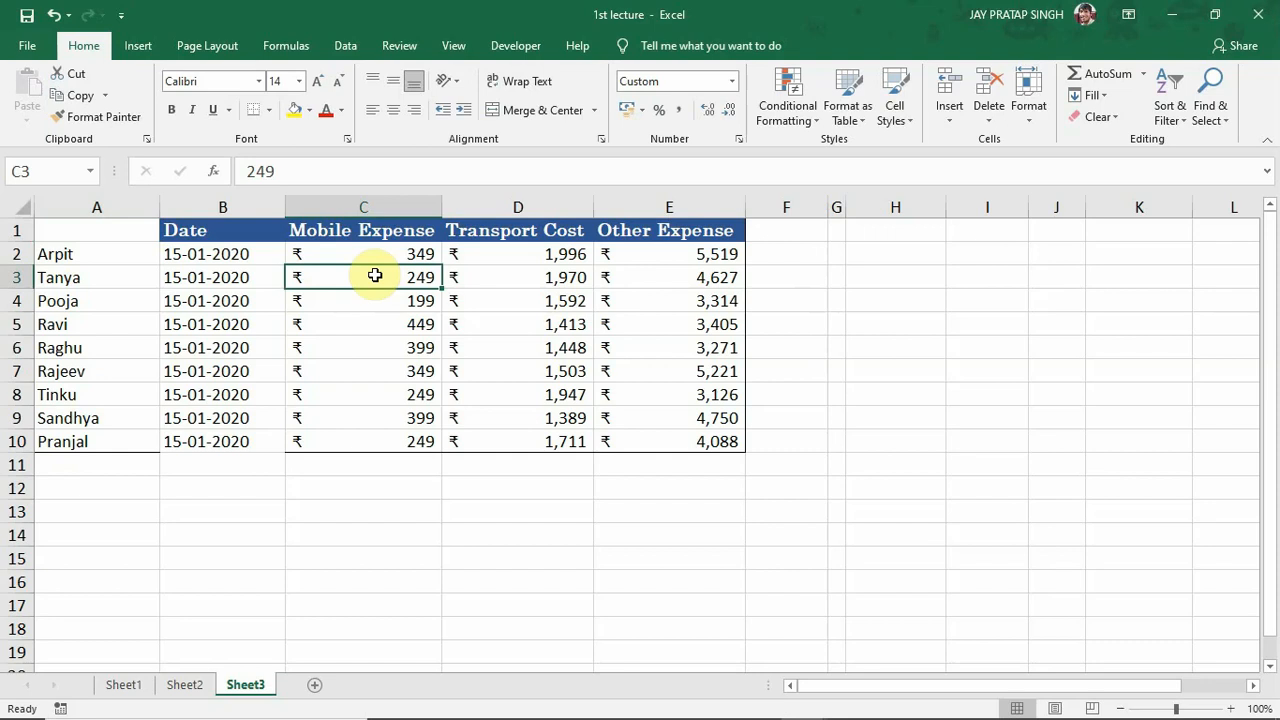
left_click(363, 247)
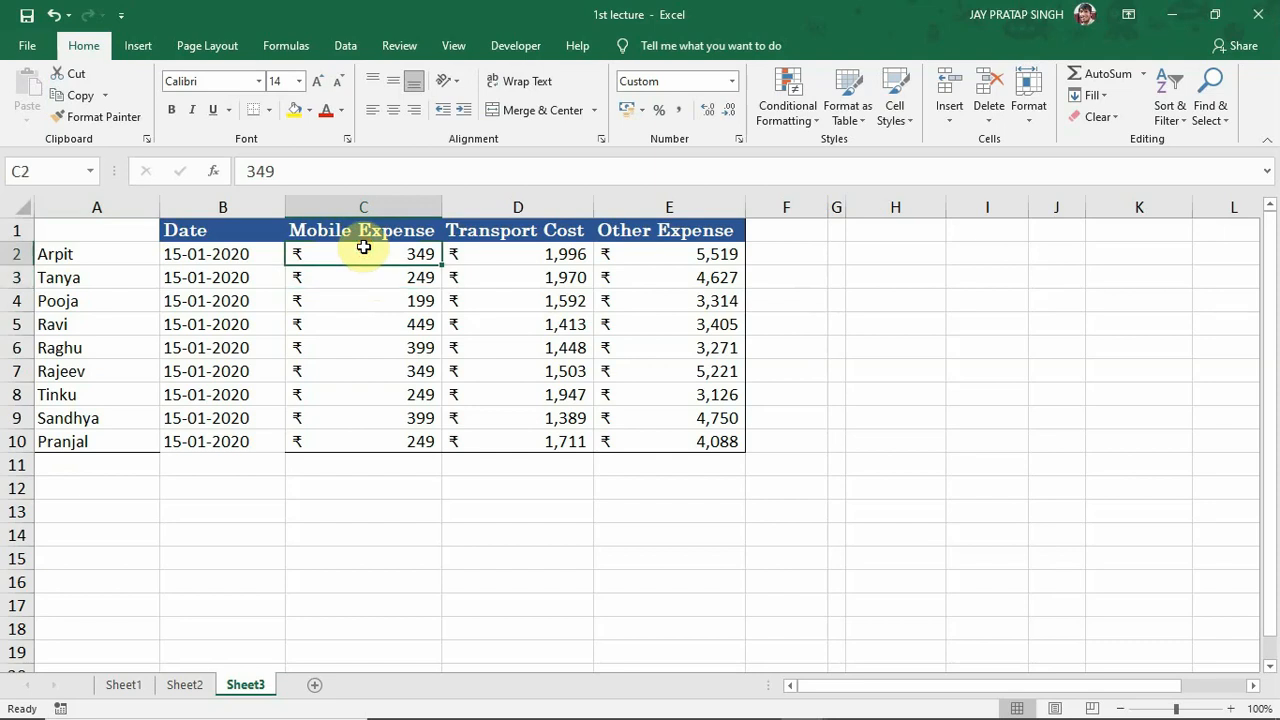
left_click_drag(366, 249, 366, 440)
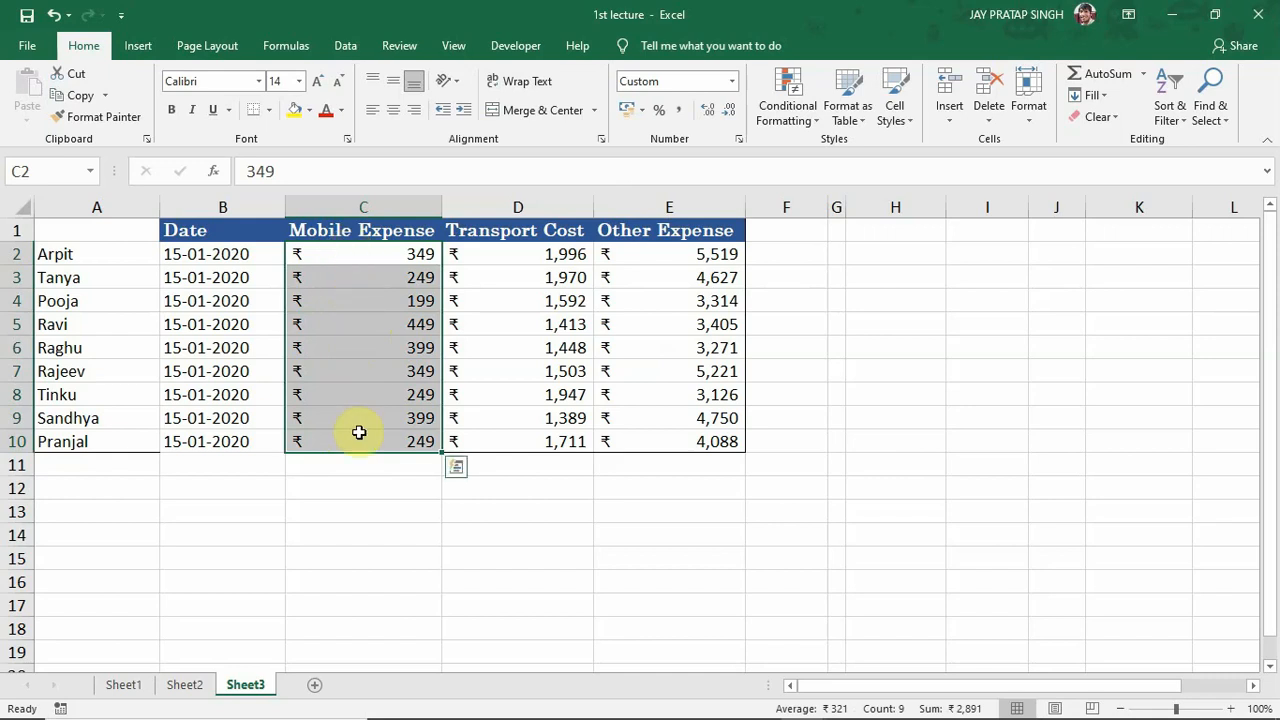
left_click(352, 255)
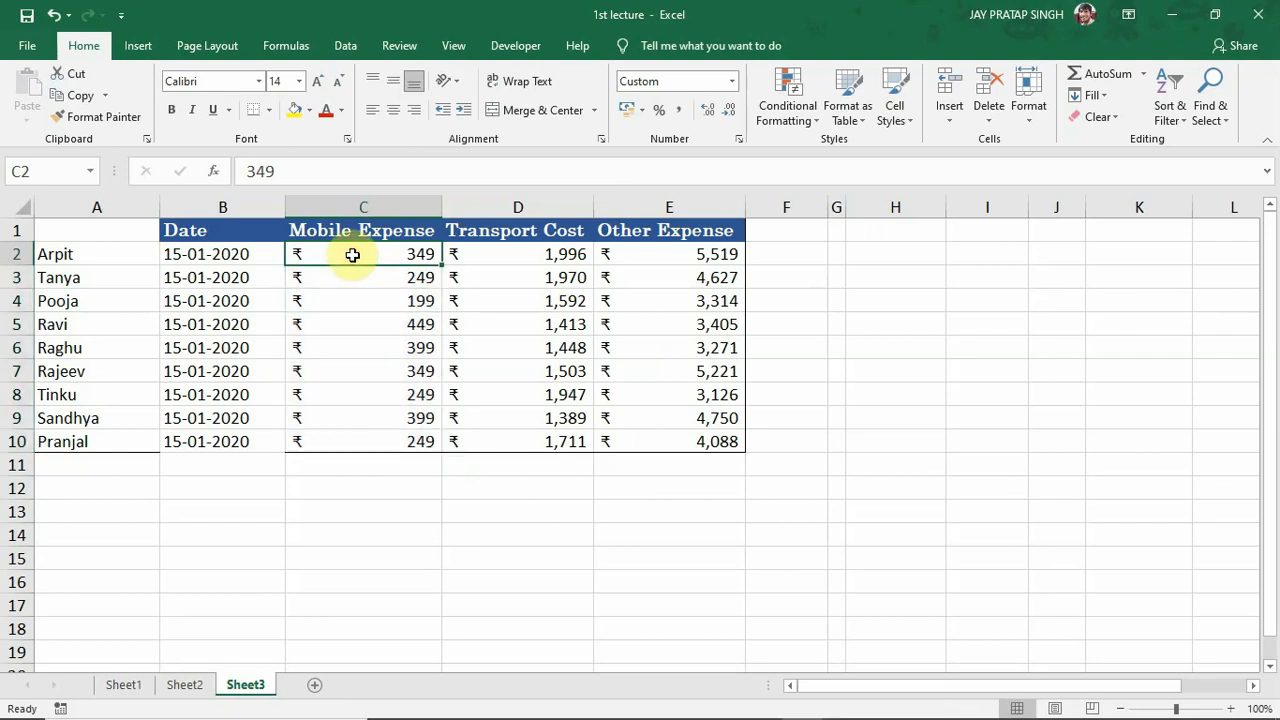
left_click(363, 324)
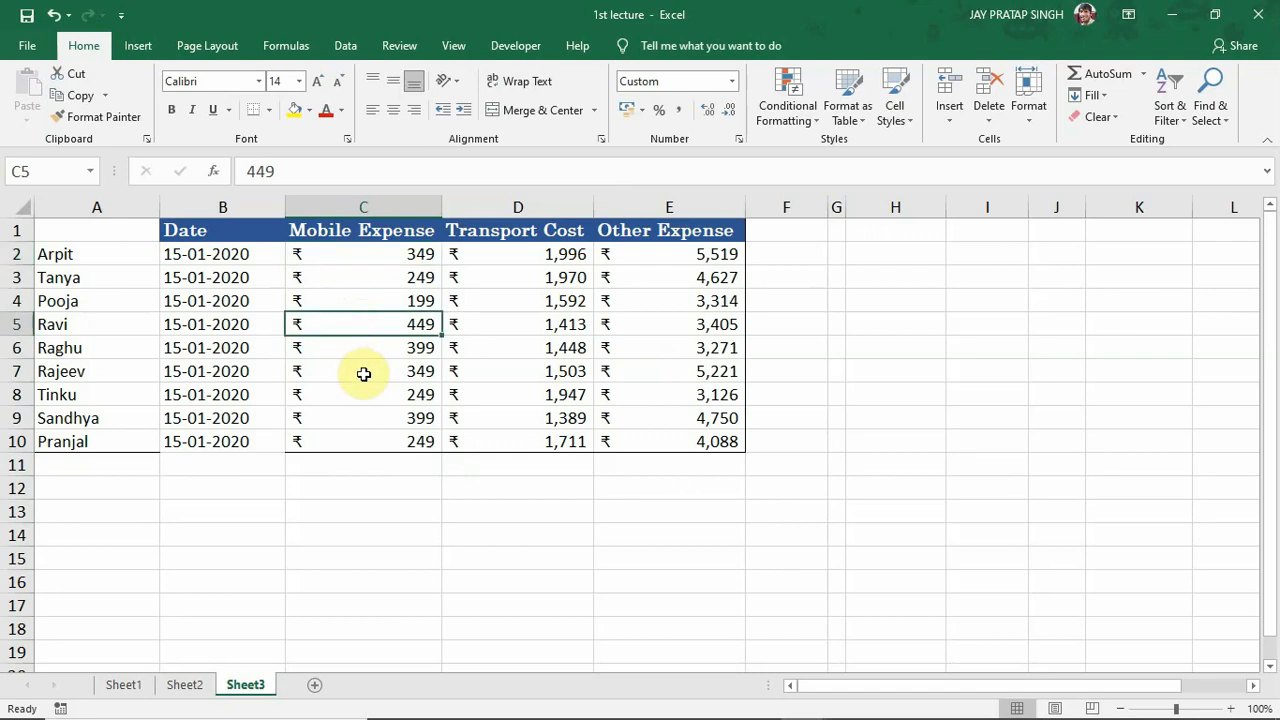
left_click(364, 372)
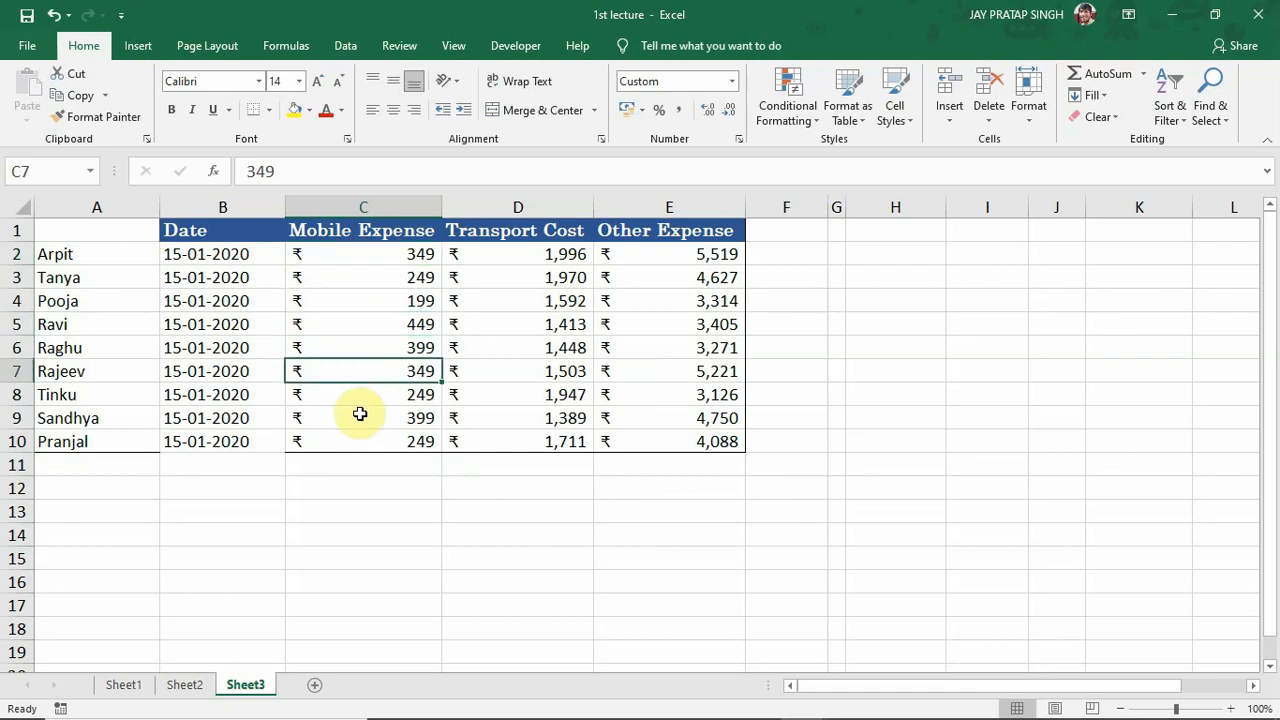
left_click(360, 416)
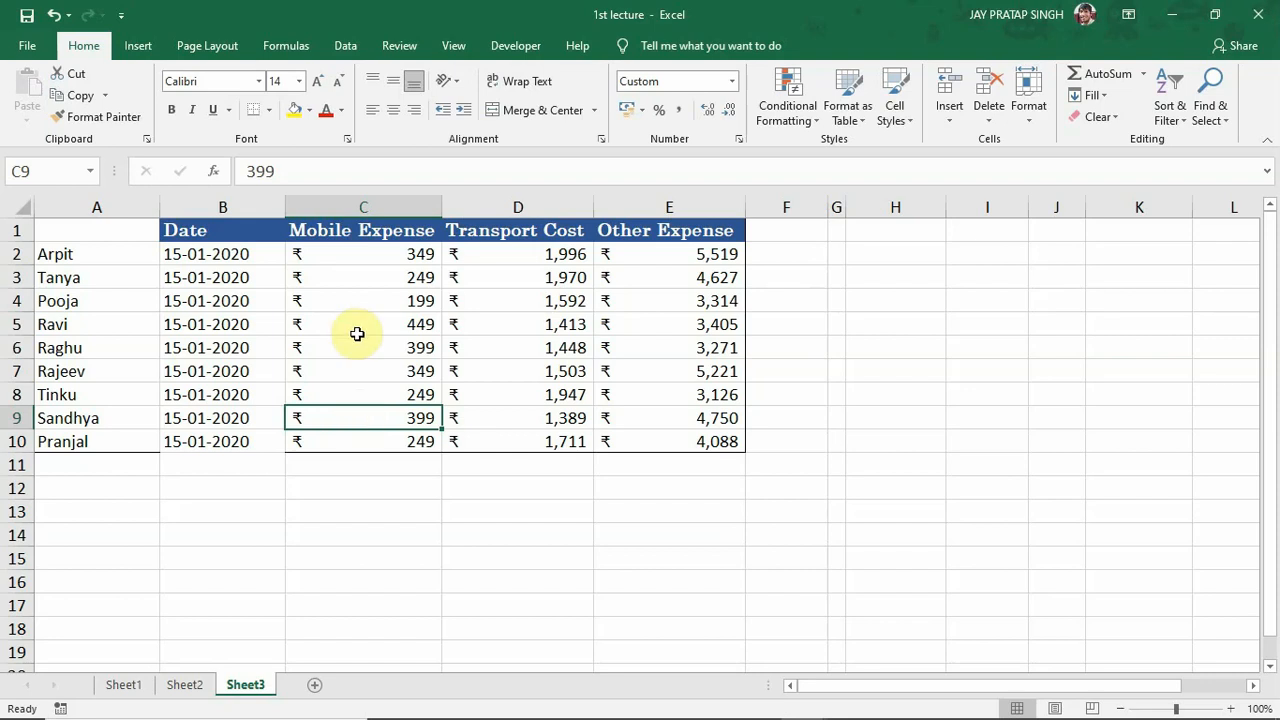
Start a Greater Than highlight rule on the Mobile Expense values in C2:C10 with a threshold of 300.
left_click(353, 254)
left_click_drag(353, 254, 341, 443)
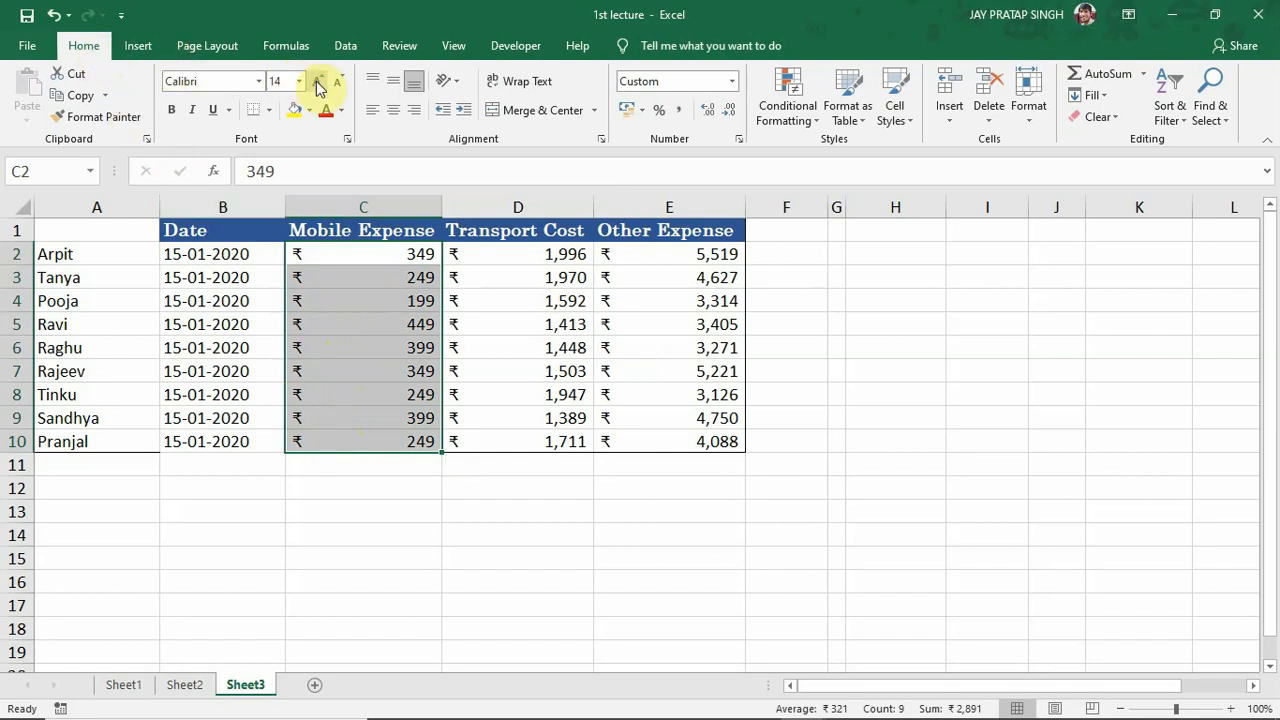
left_click(817, 122)
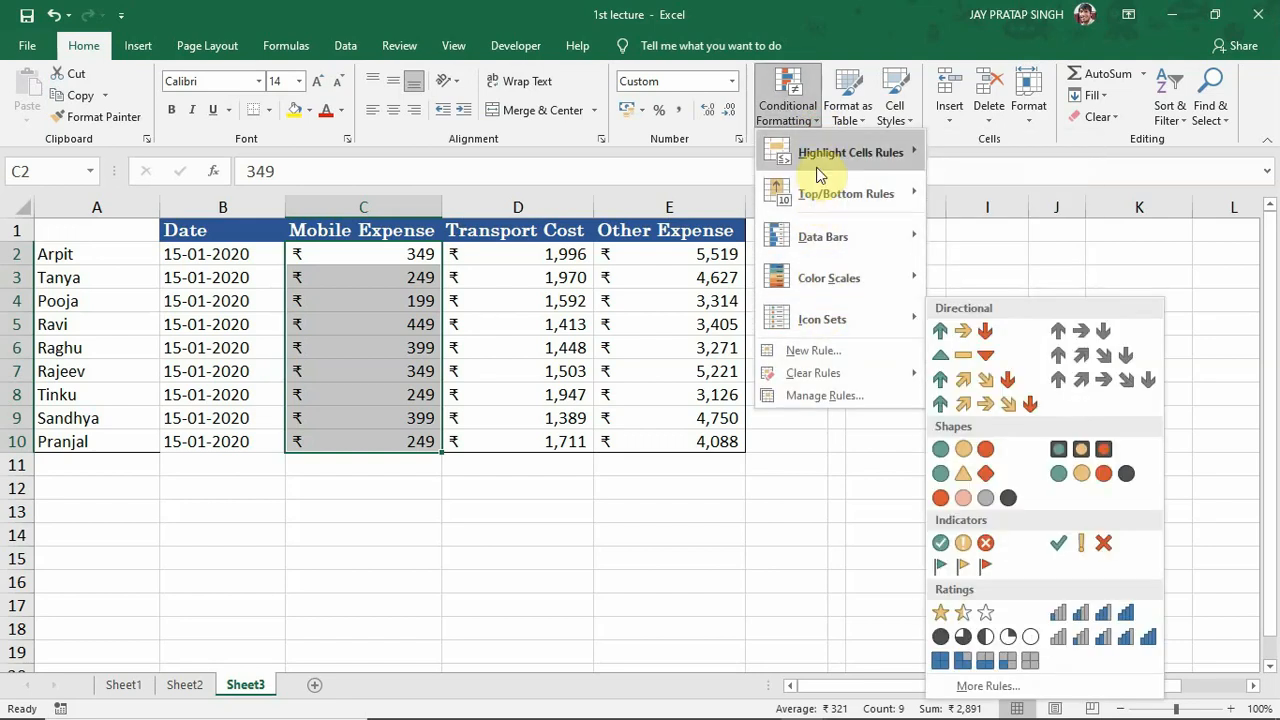
mouse_move(818, 162)
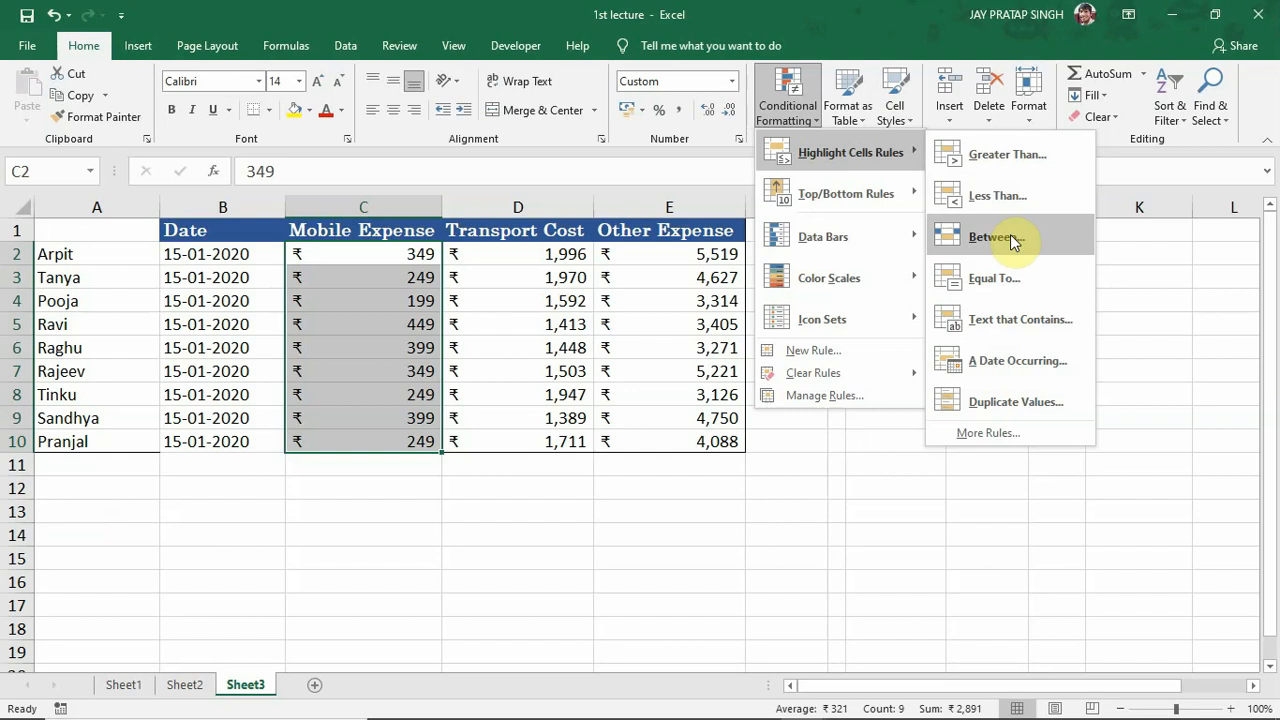
left_click(1005, 157)
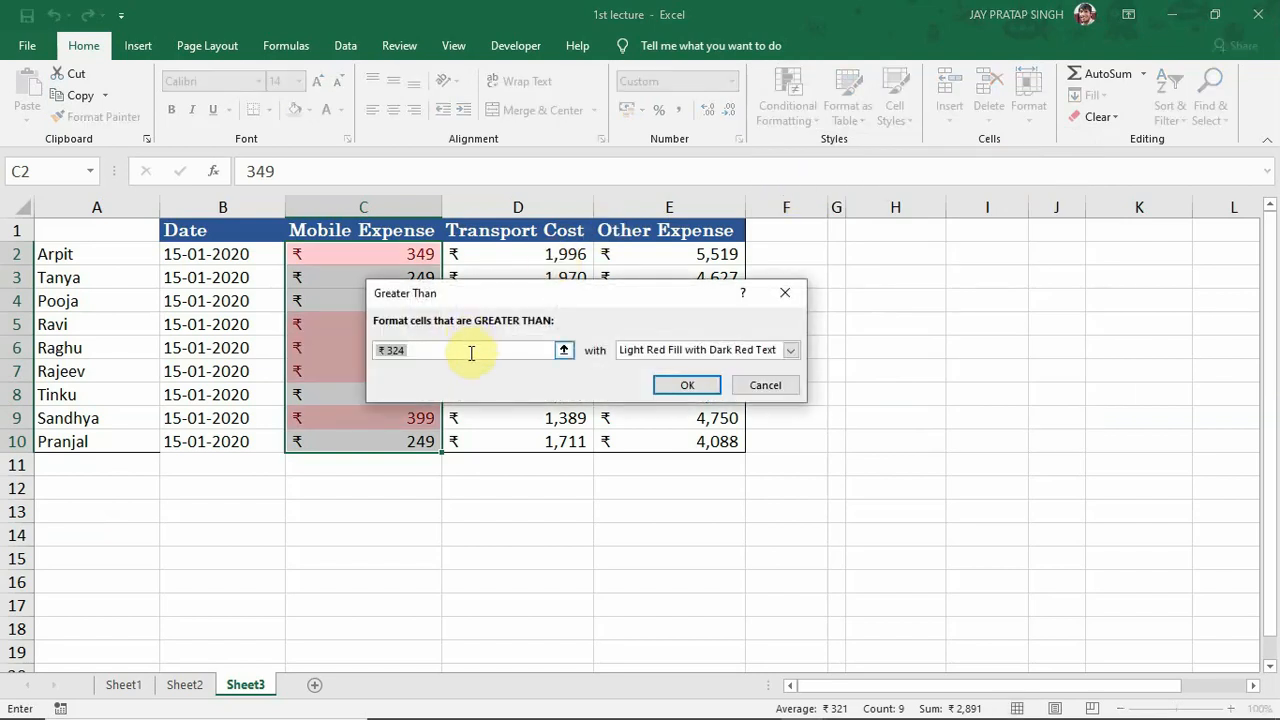
key("BackSpace")
type("300")
left_click_drag(561, 295, 671, 250)
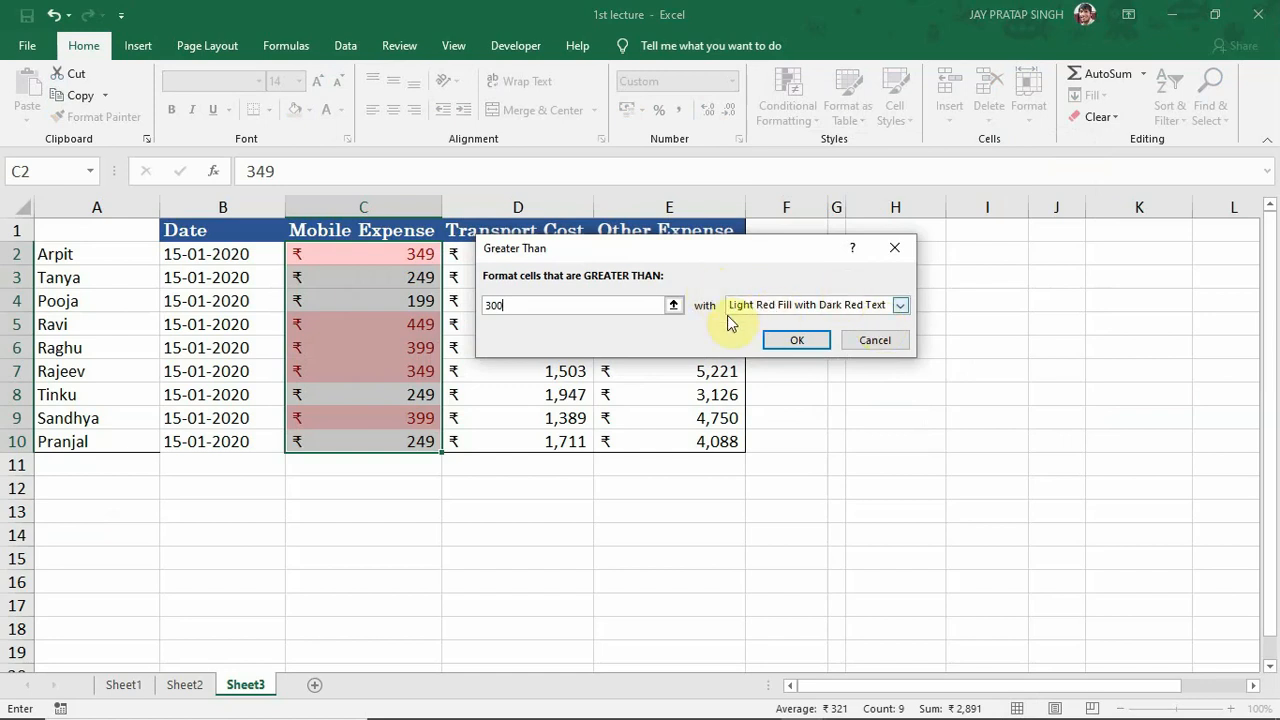
Give the Greater Than rule a custom format with a red background fill and apply it to the Mobile Expense values.
left_click(900, 306)
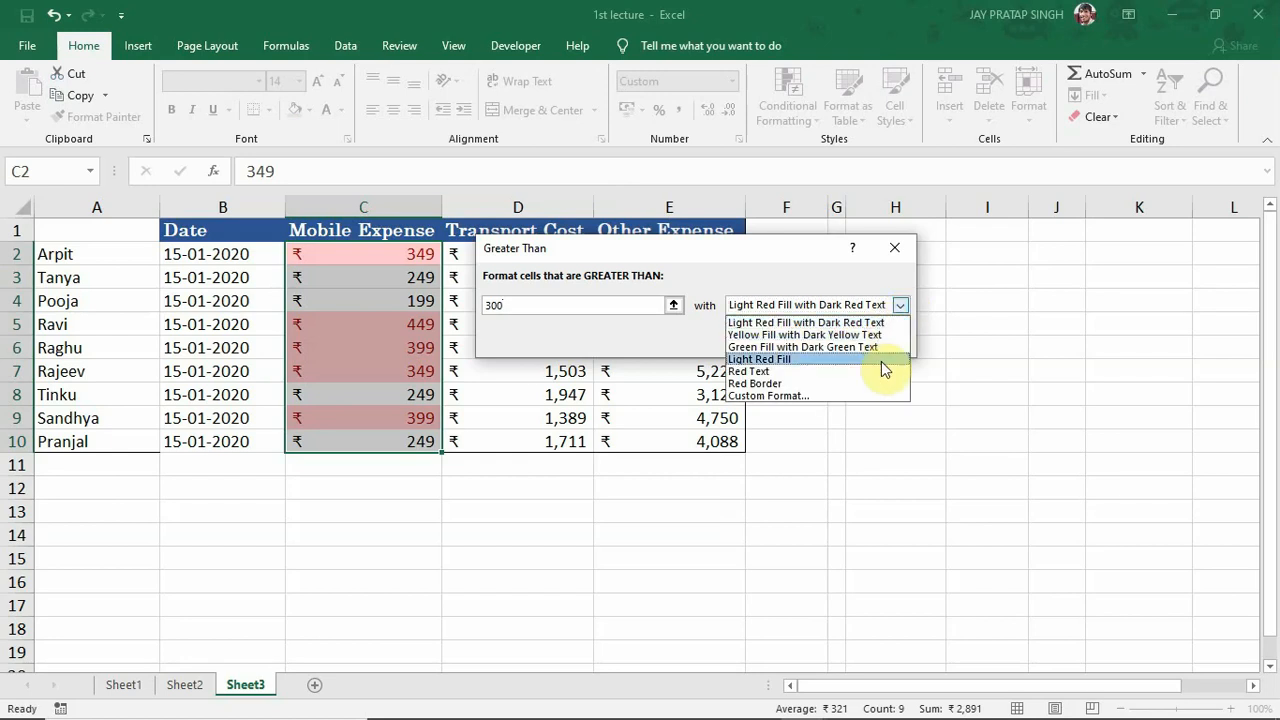
left_click(806, 395)
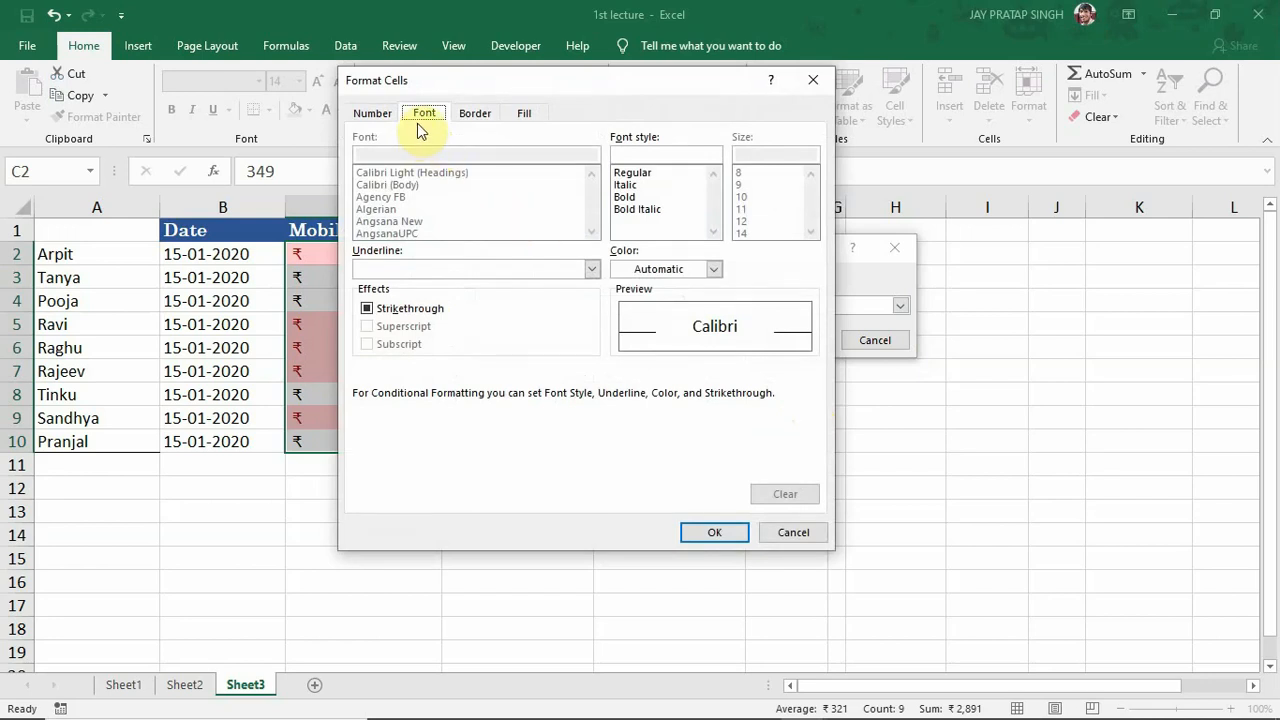
left_click(522, 115)
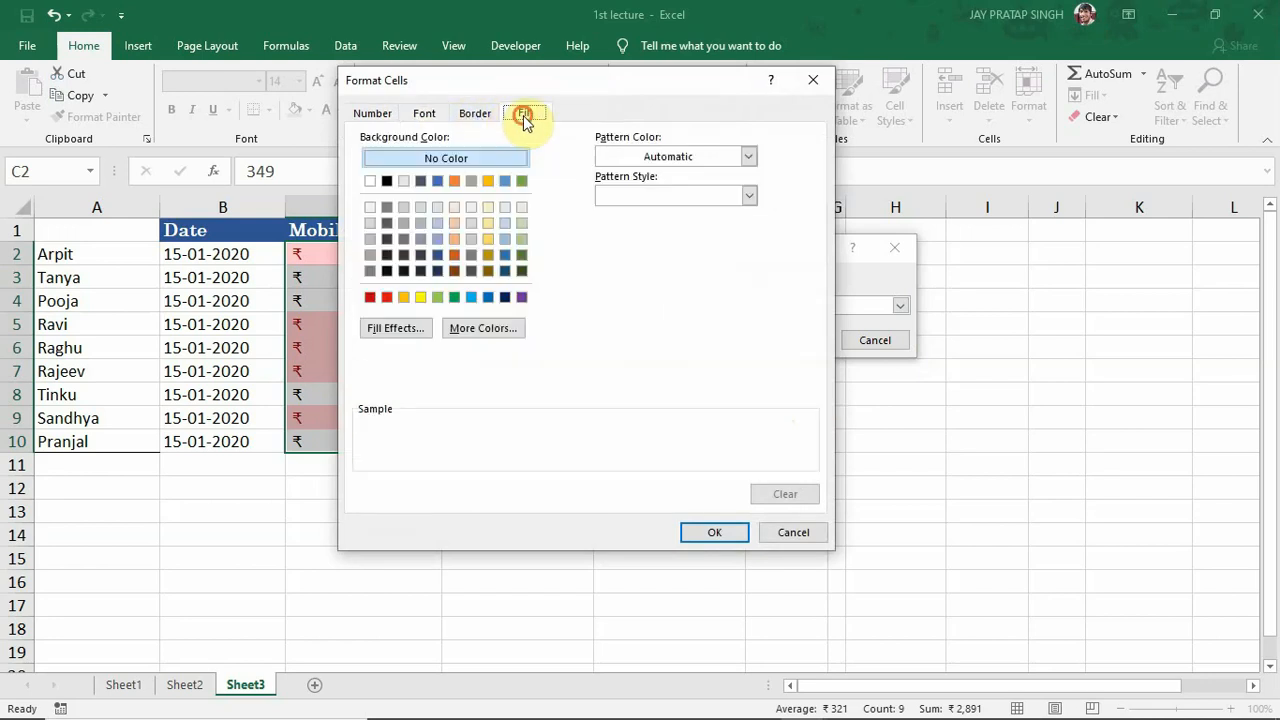
left_click(470, 118)
left_click(425, 115)
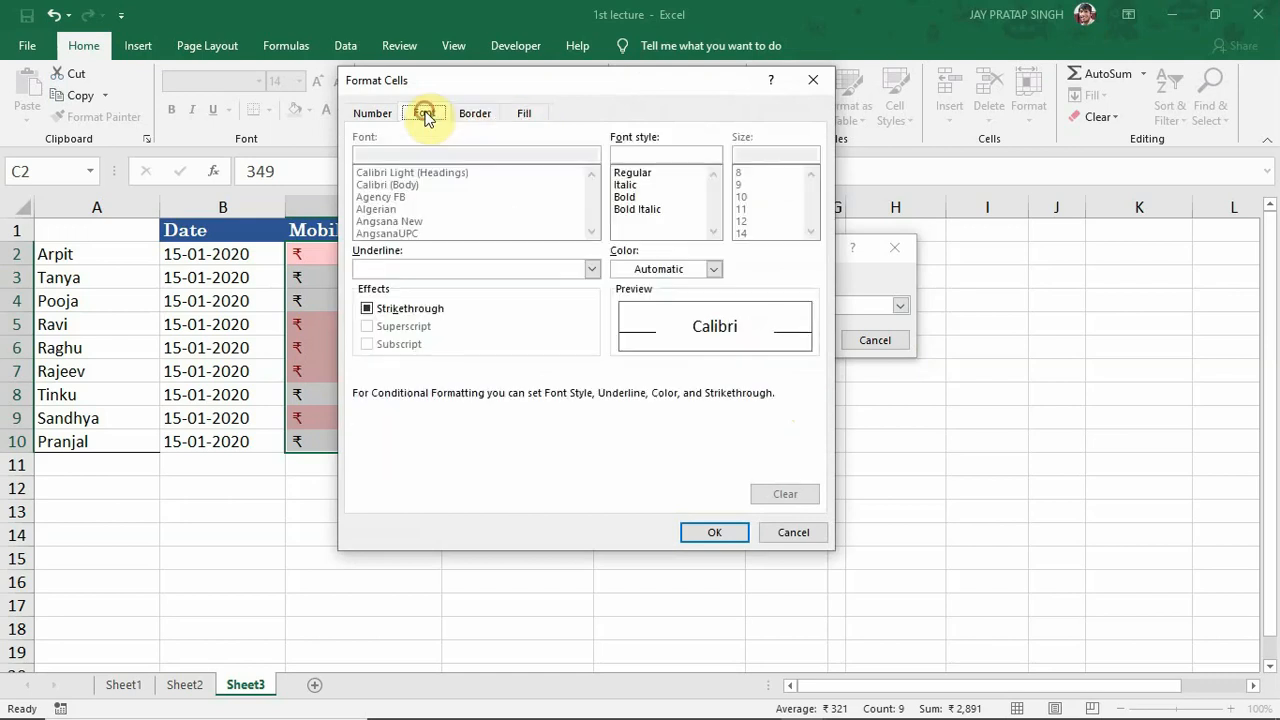
left_click(523, 115)
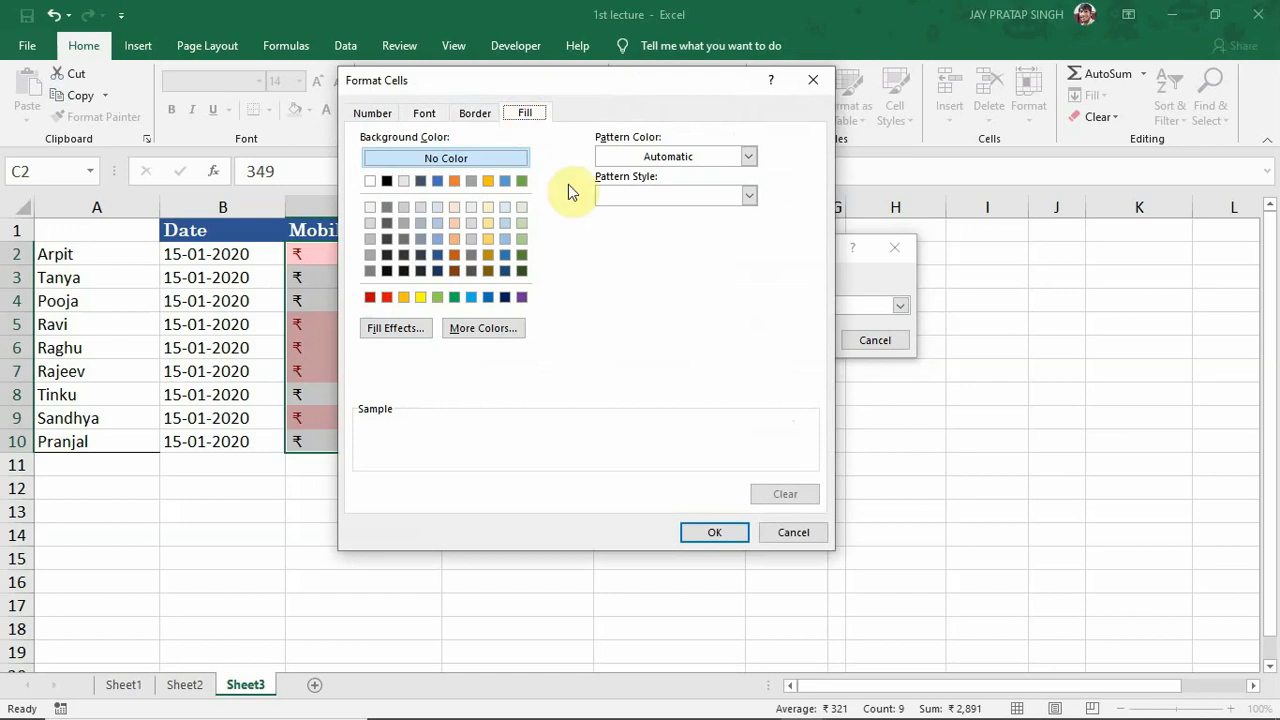
left_click(388, 297)
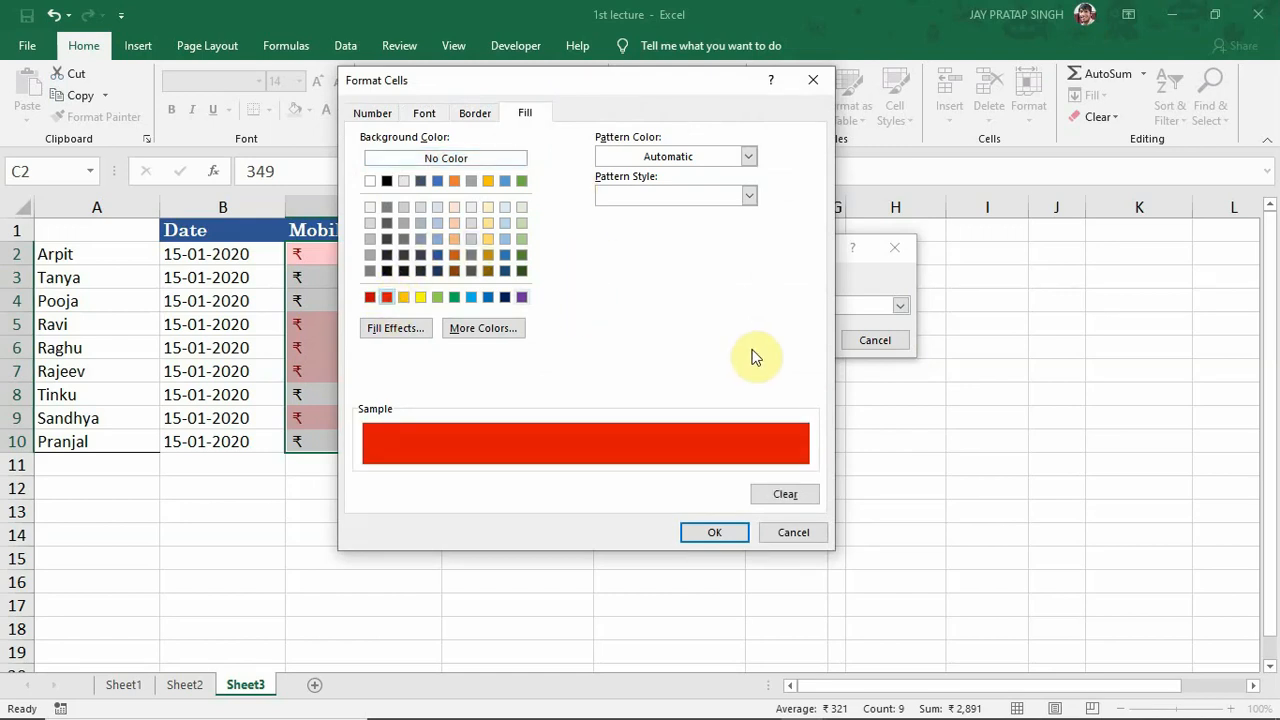
left_click(750, 198)
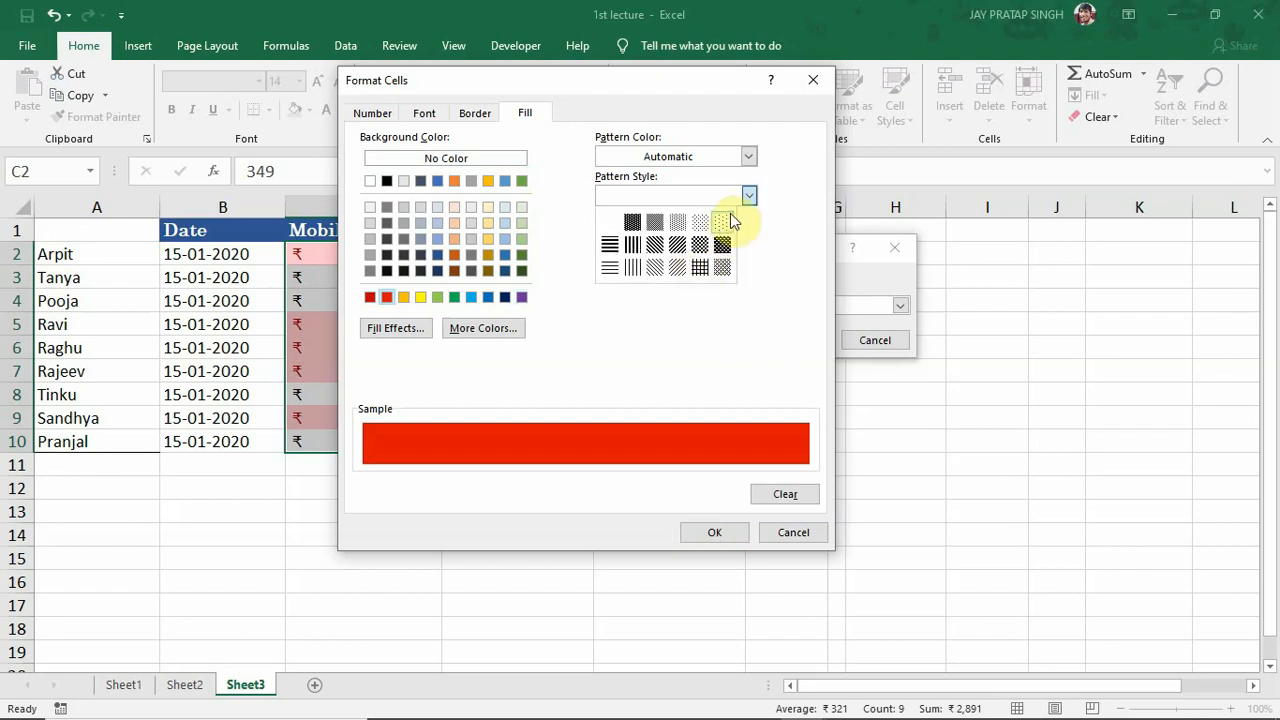
left_click(750, 196)
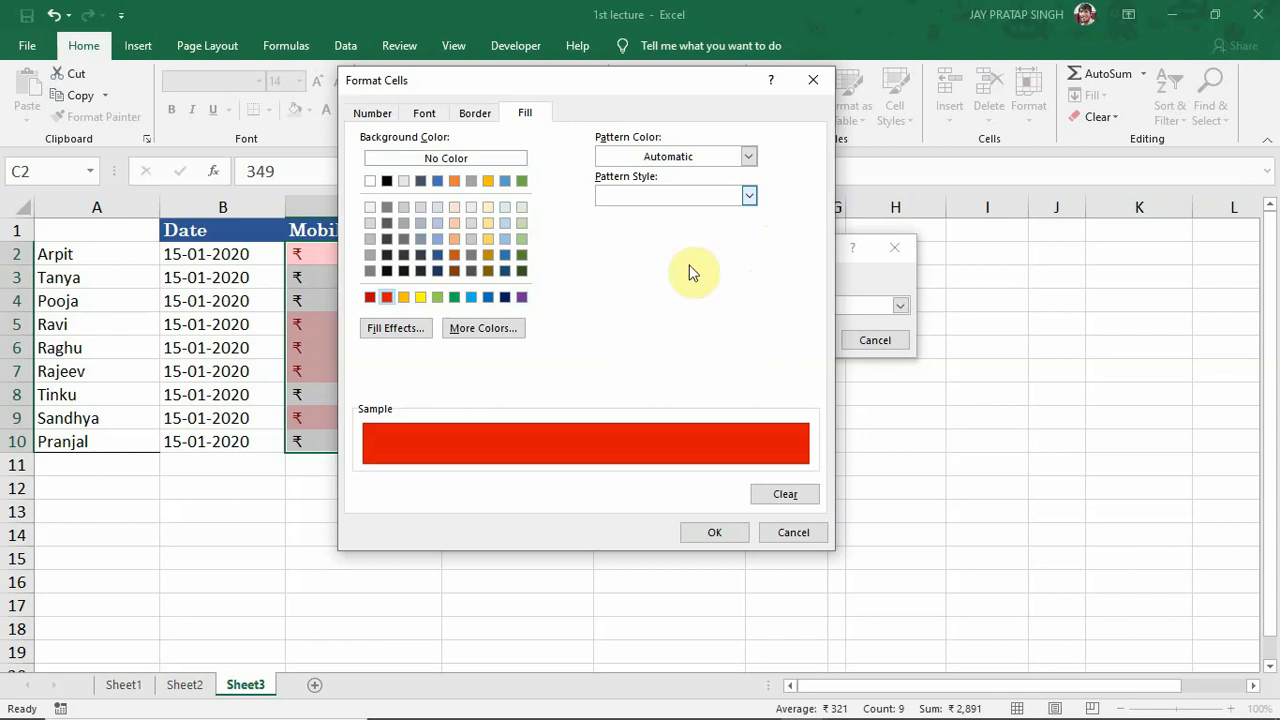
left_click(716, 534)
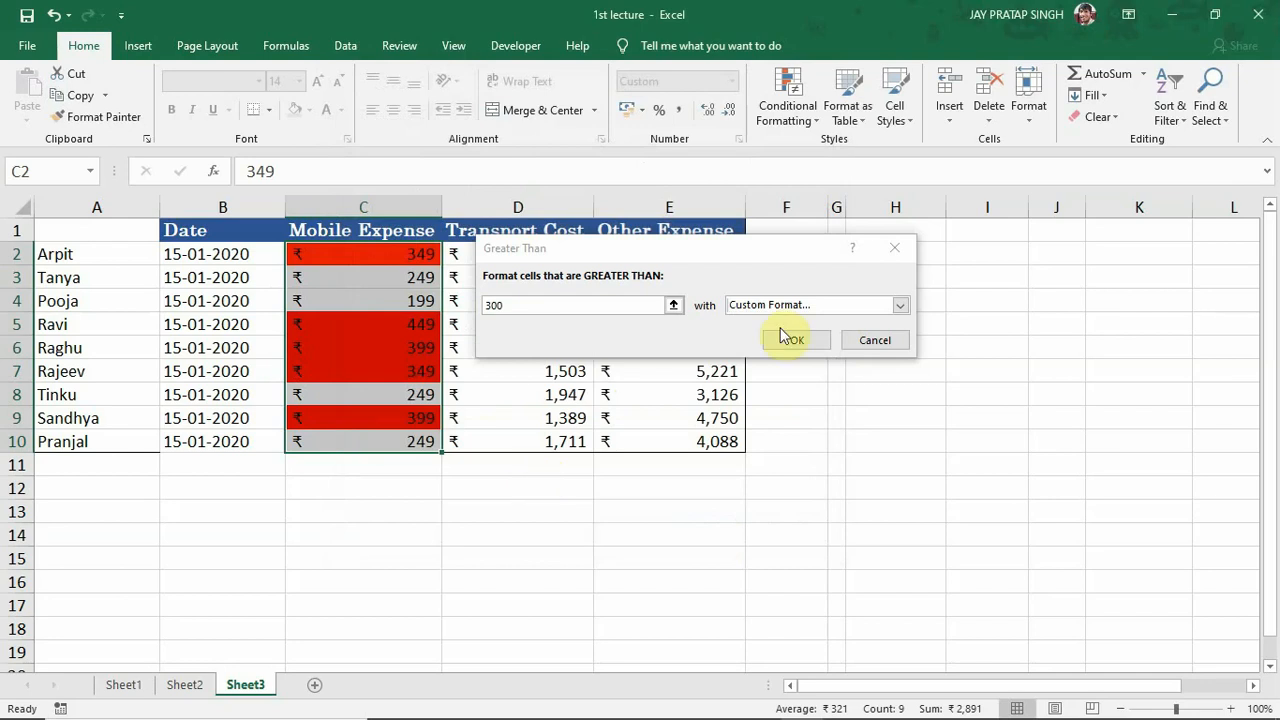
left_click(797, 340)
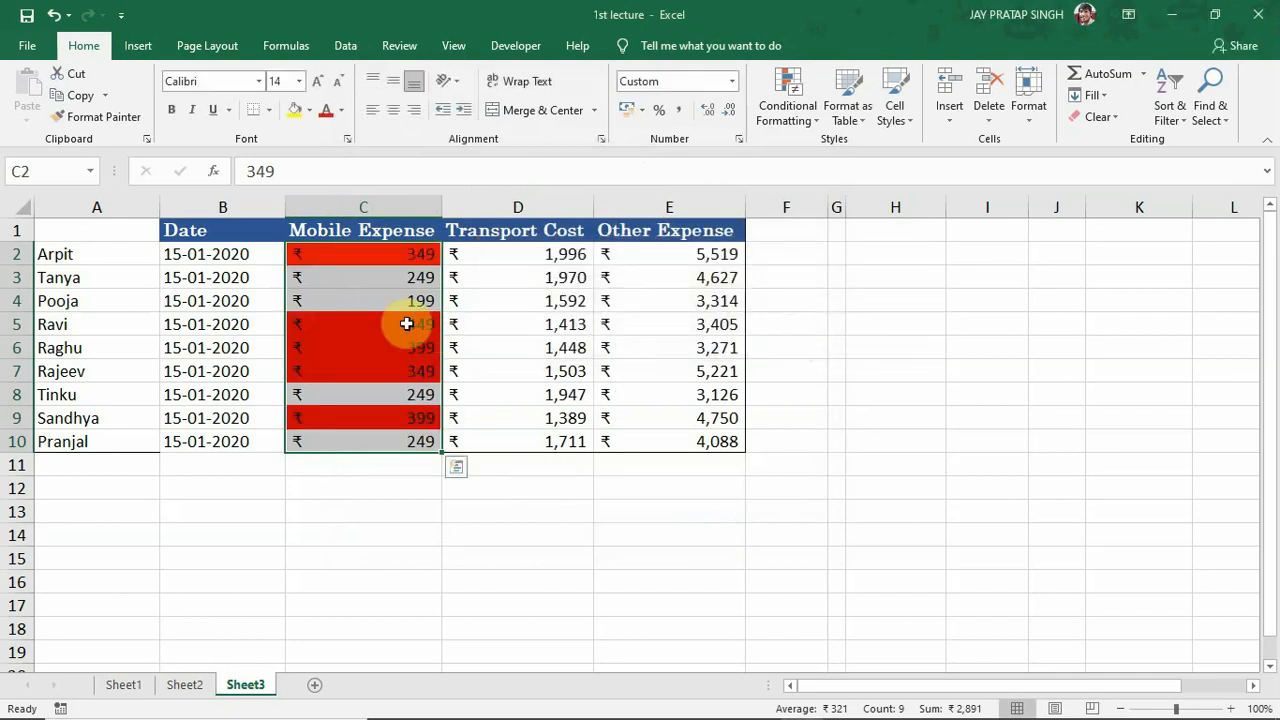
left_click_drag(349, 254, 355, 416)
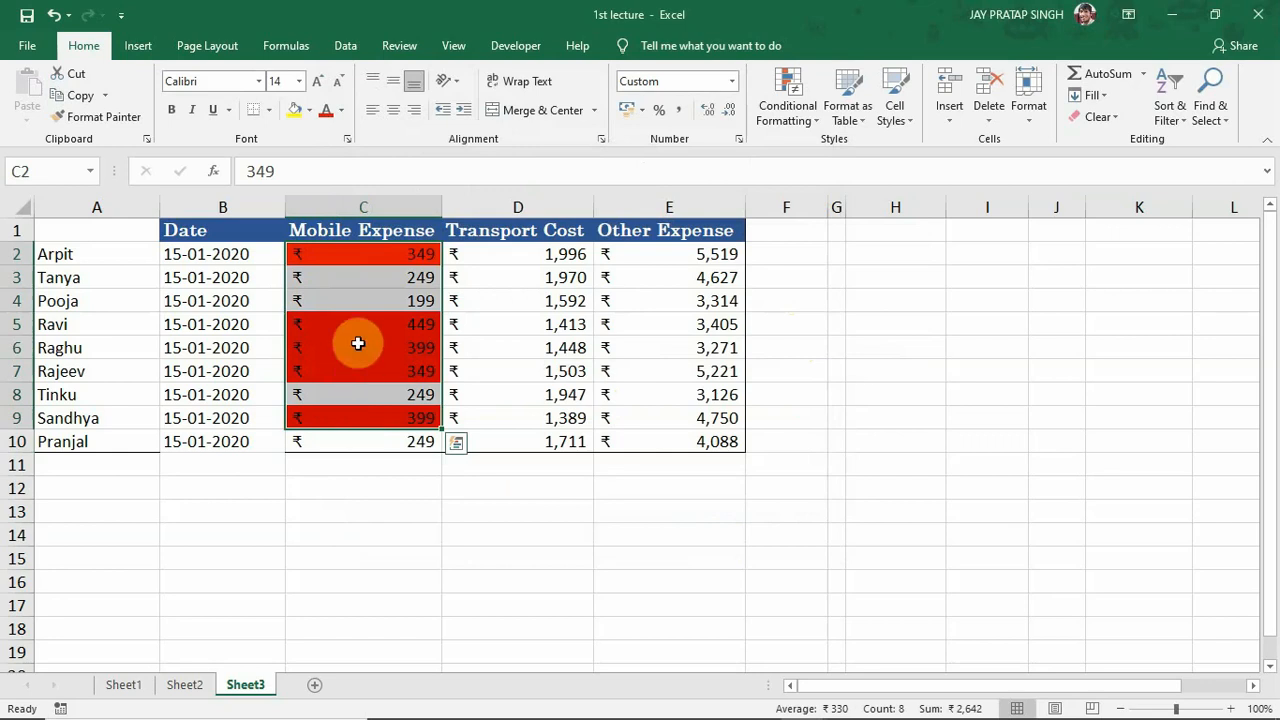
left_click_drag(350, 252, 345, 432)
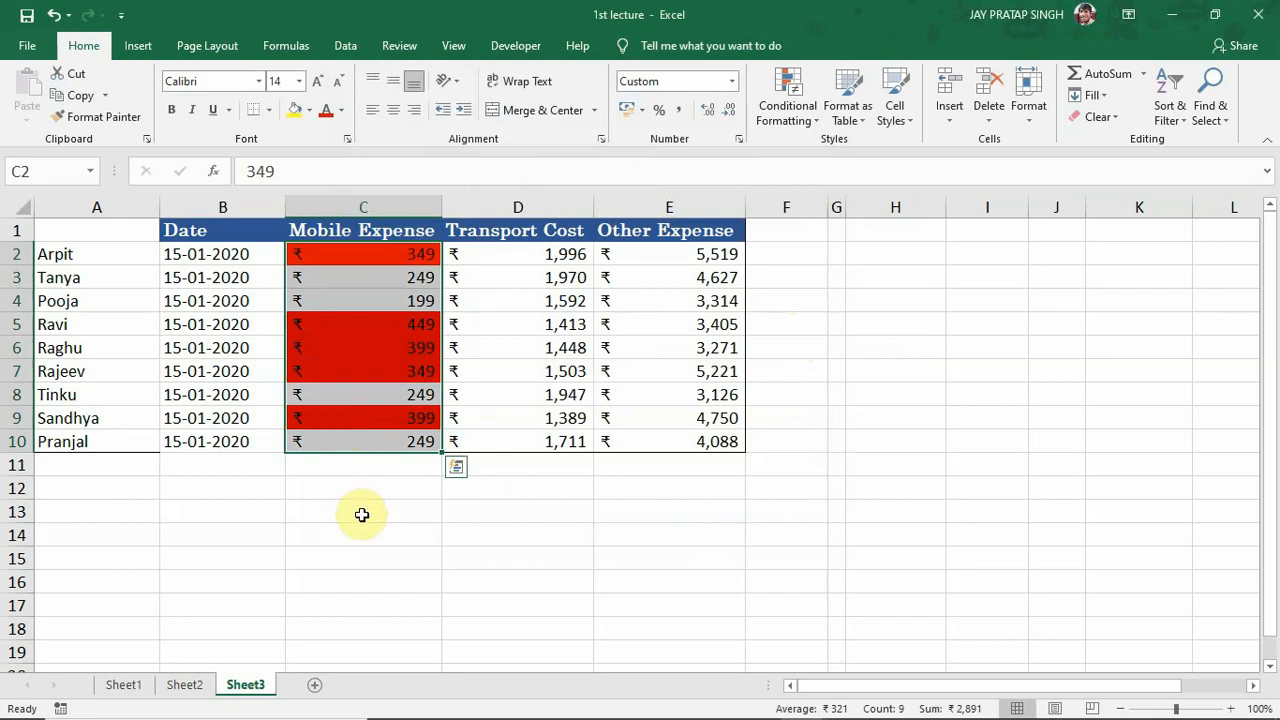
Change the Mobile Expense value in cell C9 to 299 to test the highlight rule.
left_click(363, 418)
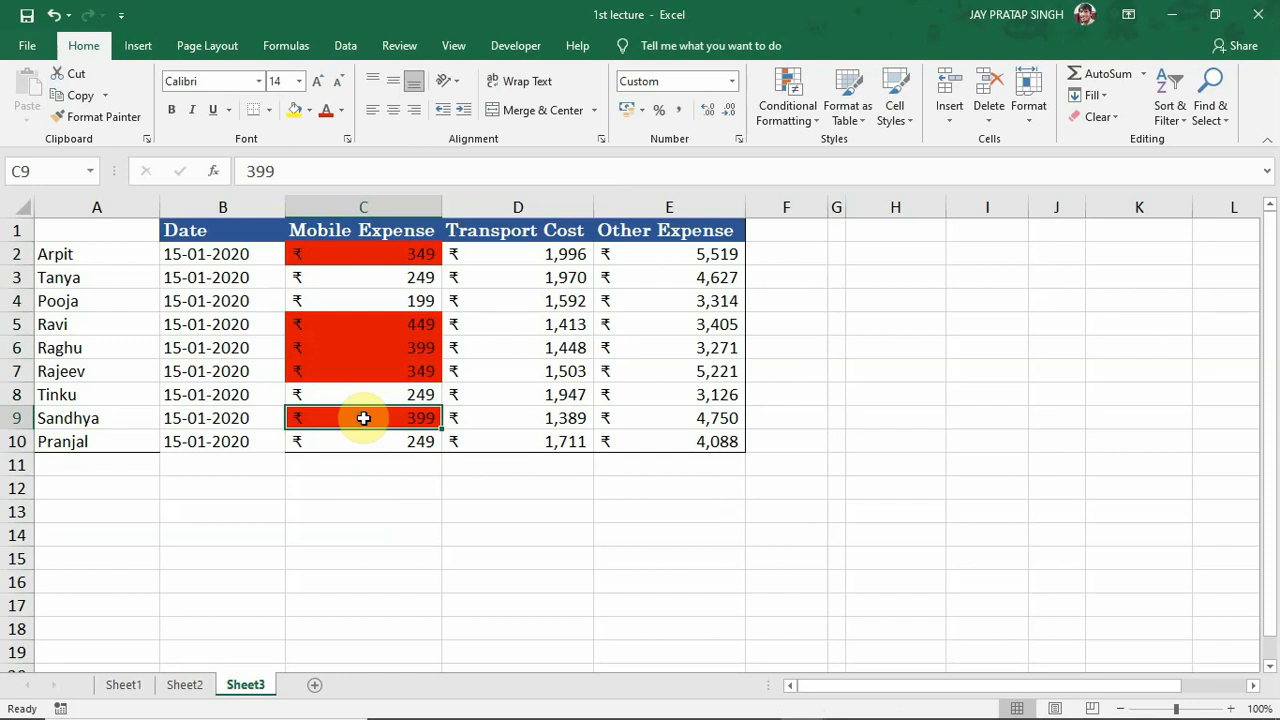
type("299")
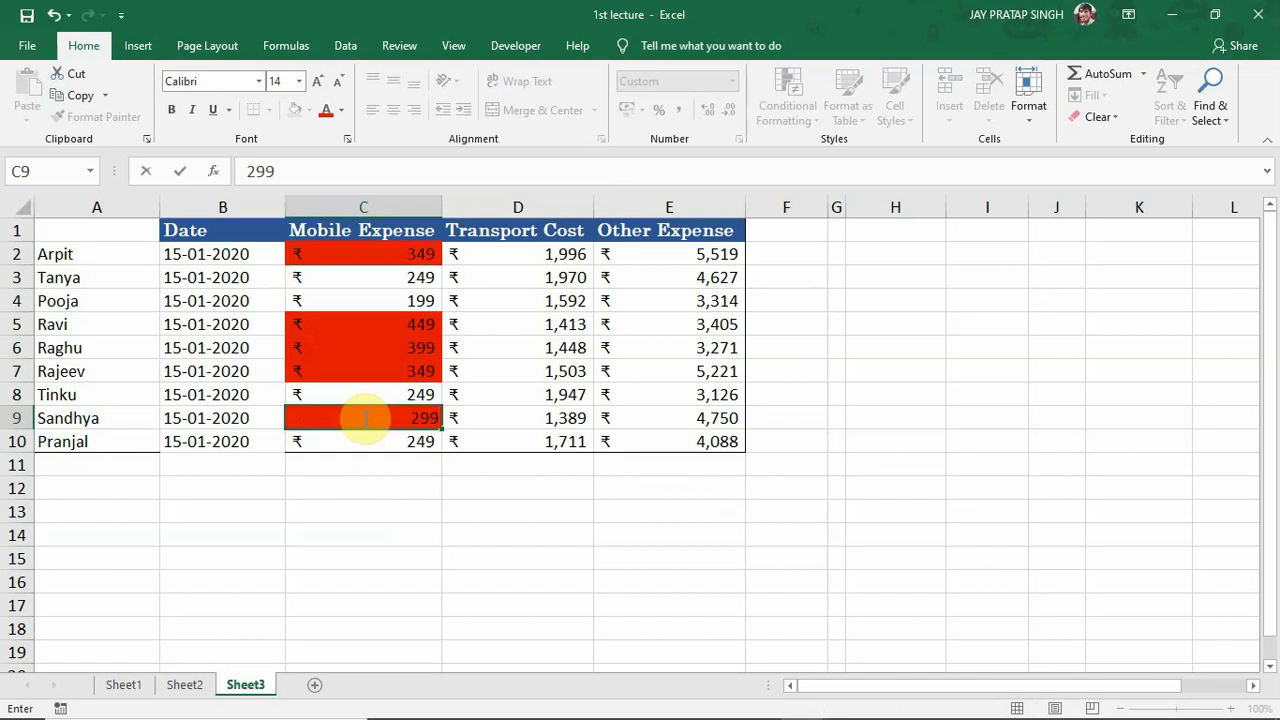
key("Return")
left_click(364, 418)
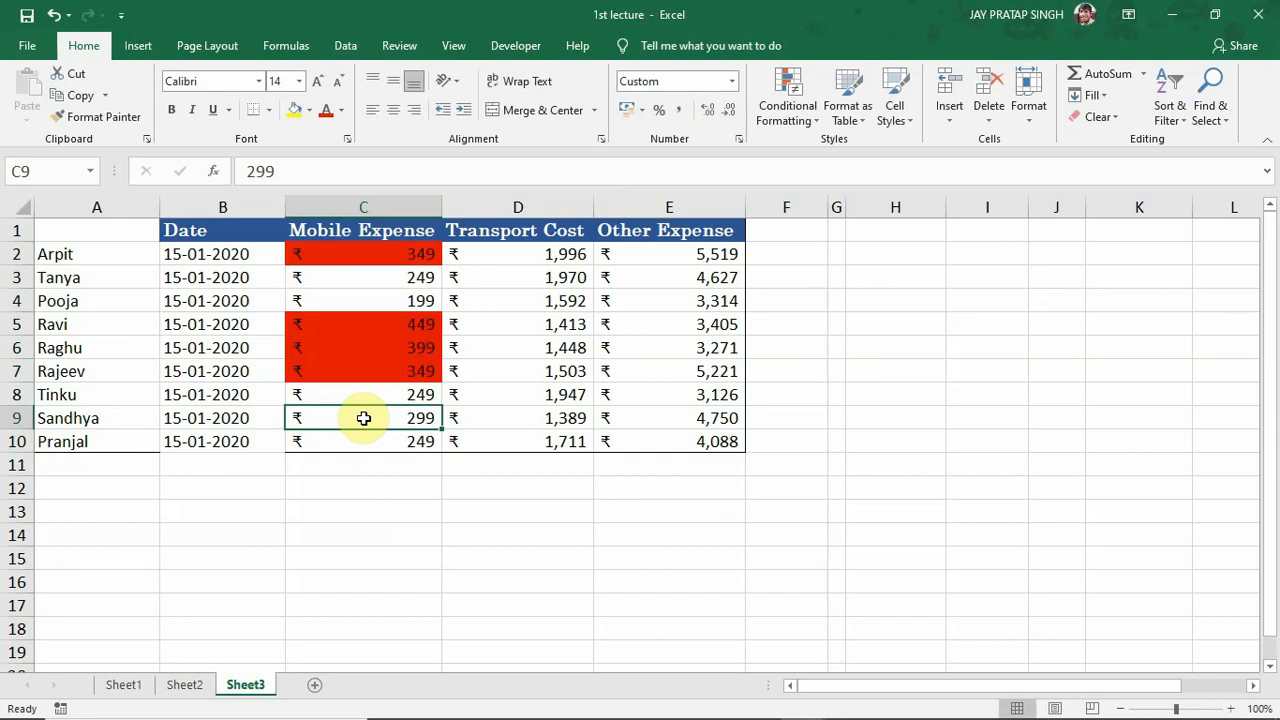
Set the Mobile Expense amount in cell C6 to 249 and check how its highlighting responds.
left_click(378, 348)
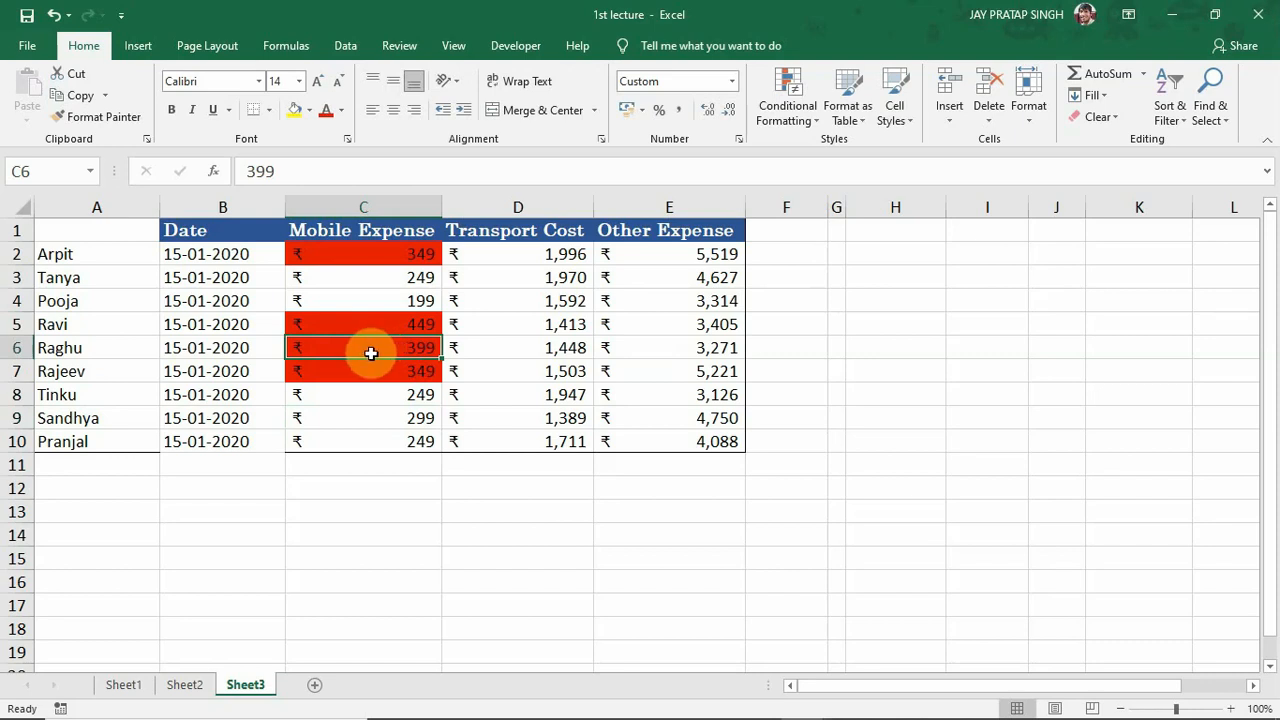
type("249")
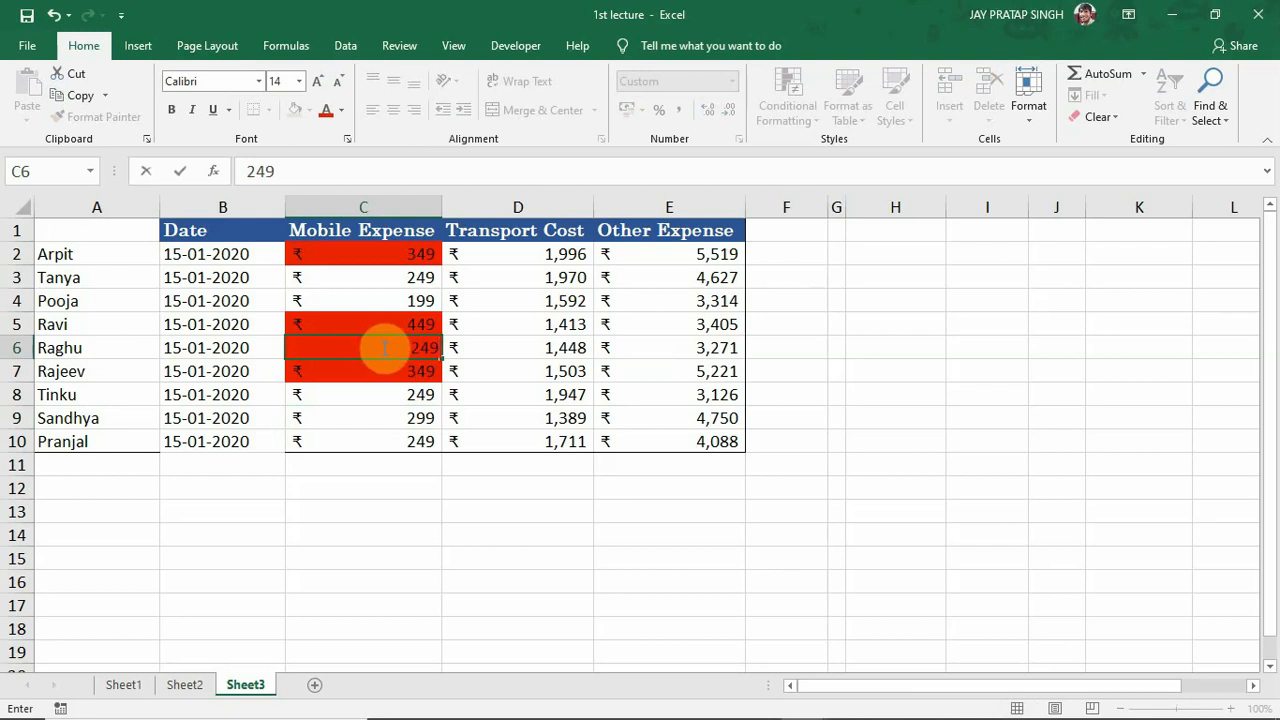
key("Return")
left_click(375, 347)
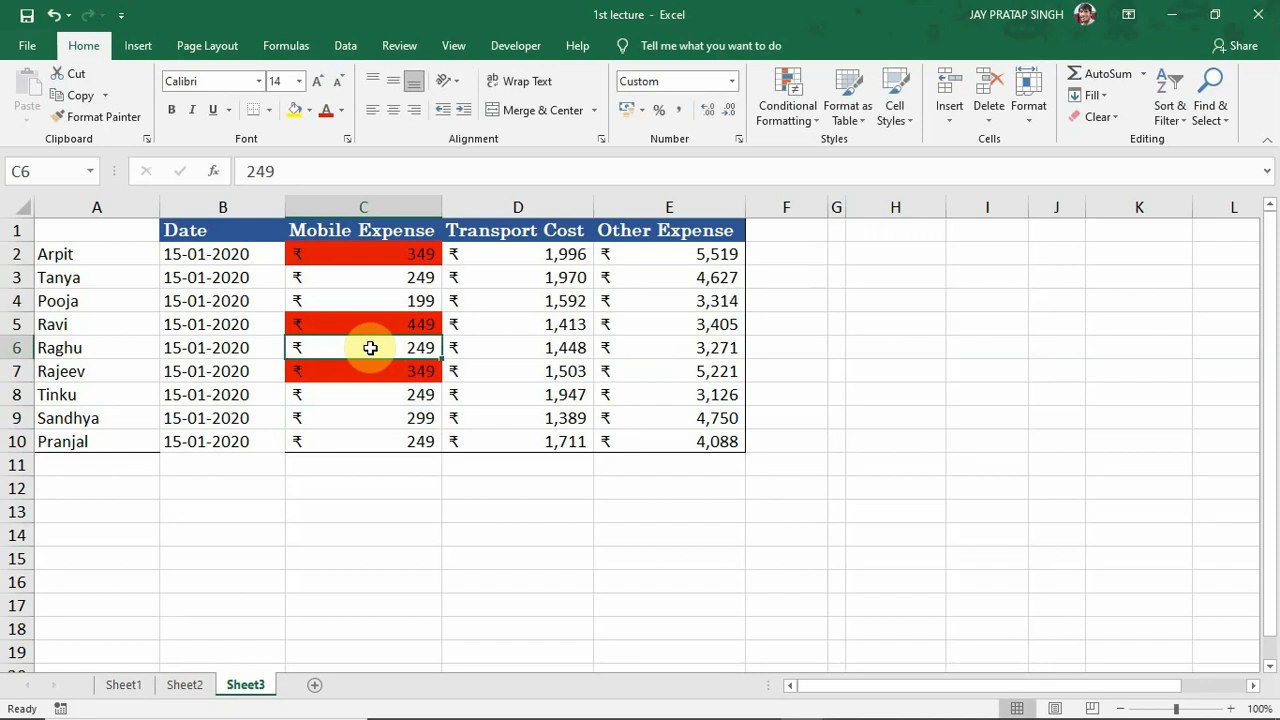
Clear the conditional formatting rules from the selected Mobile Expense cells C2:C10 only.
left_click(351, 253)
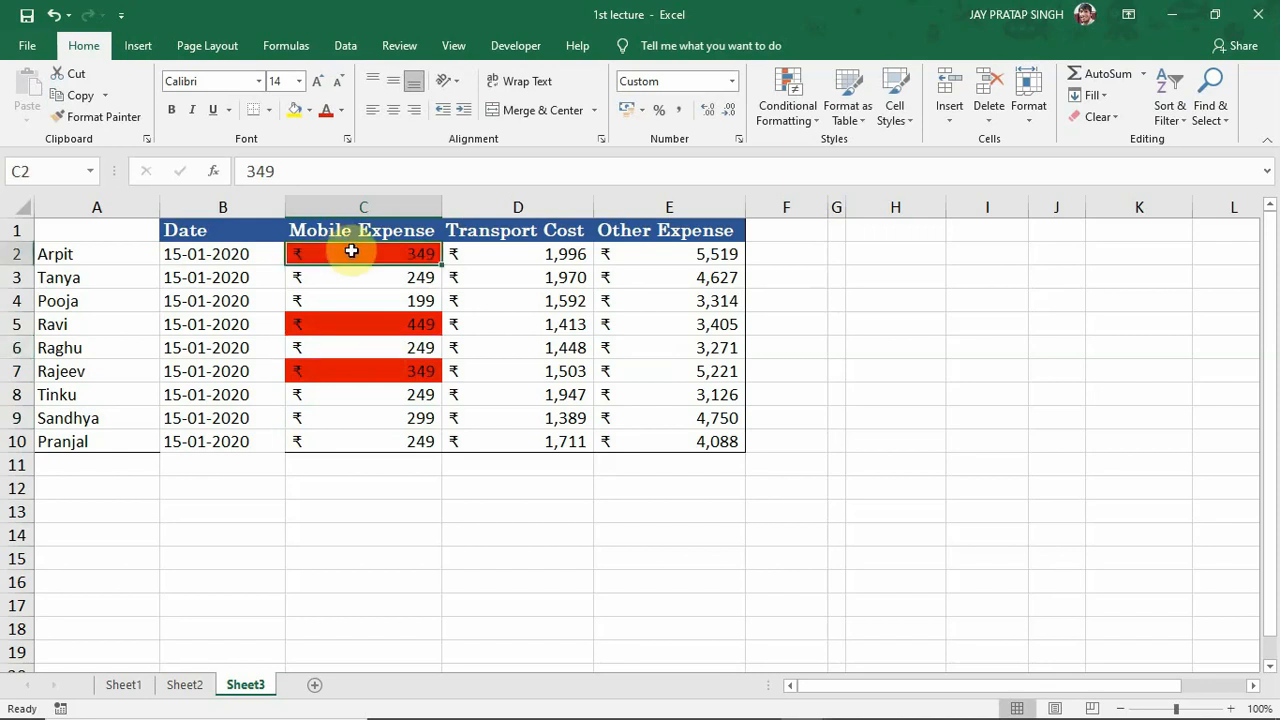
left_click_drag(351, 253, 376, 436)
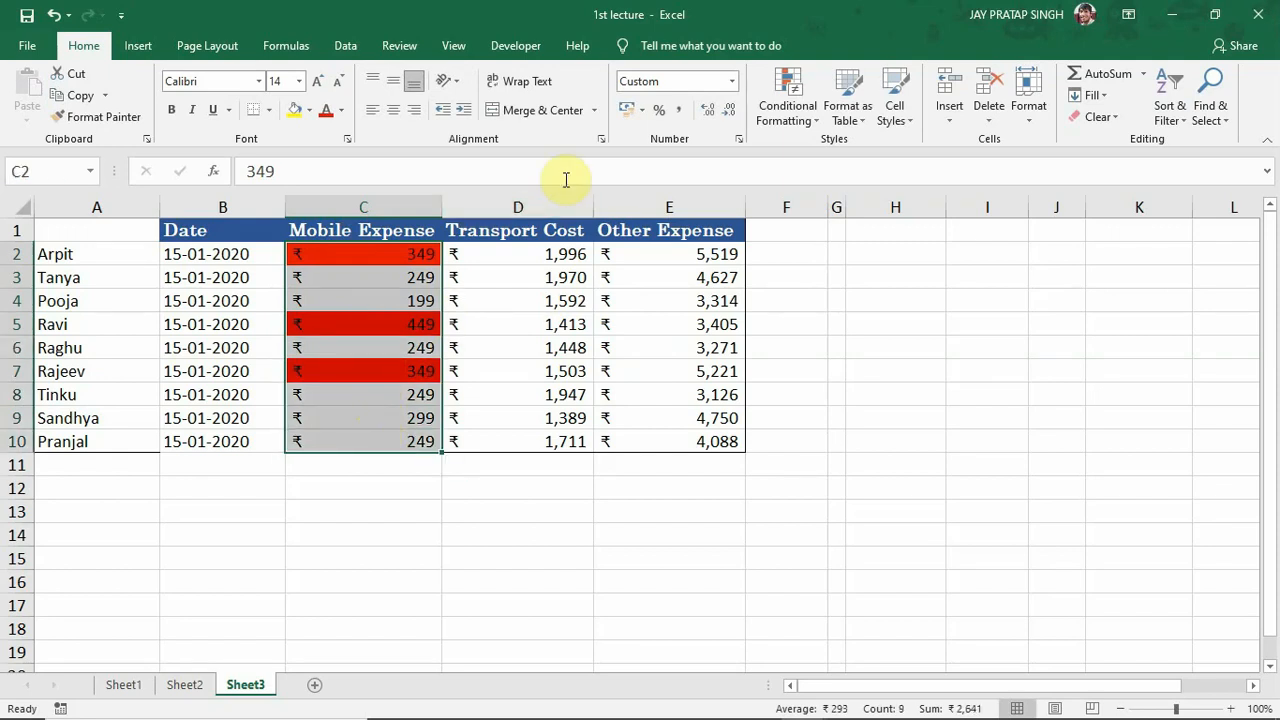
left_click(817, 117)
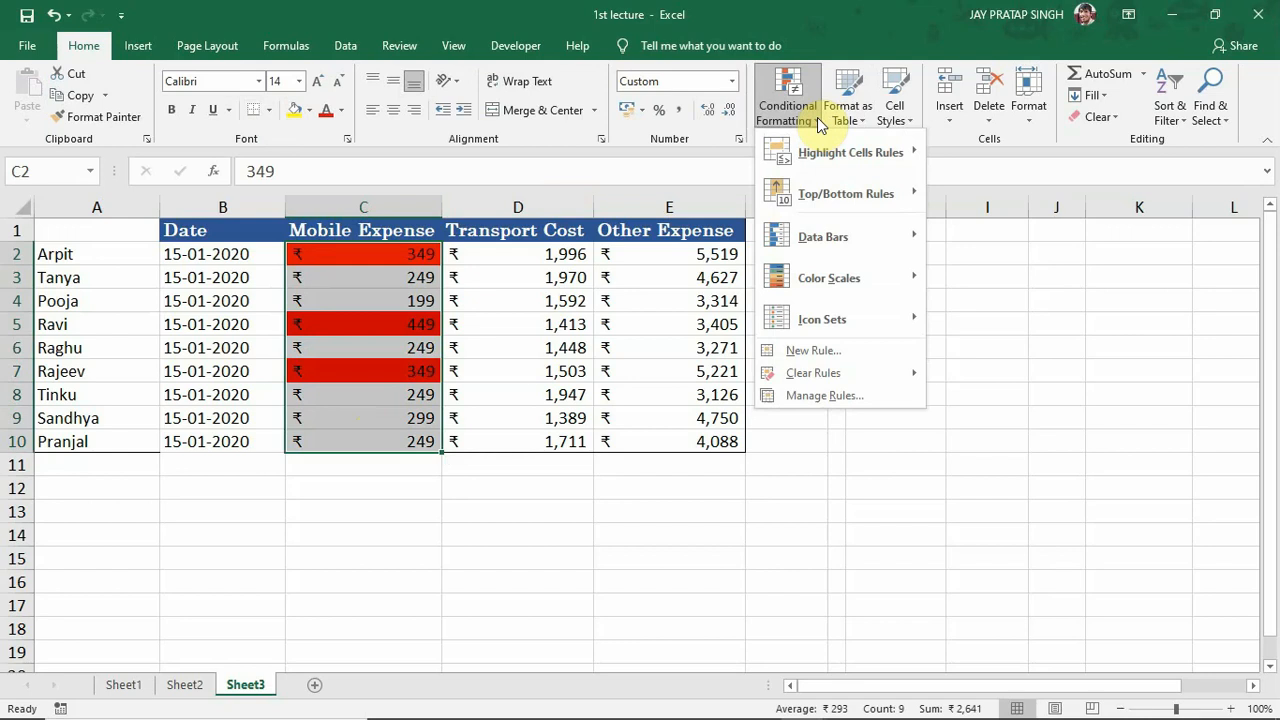
mouse_move(840, 376)
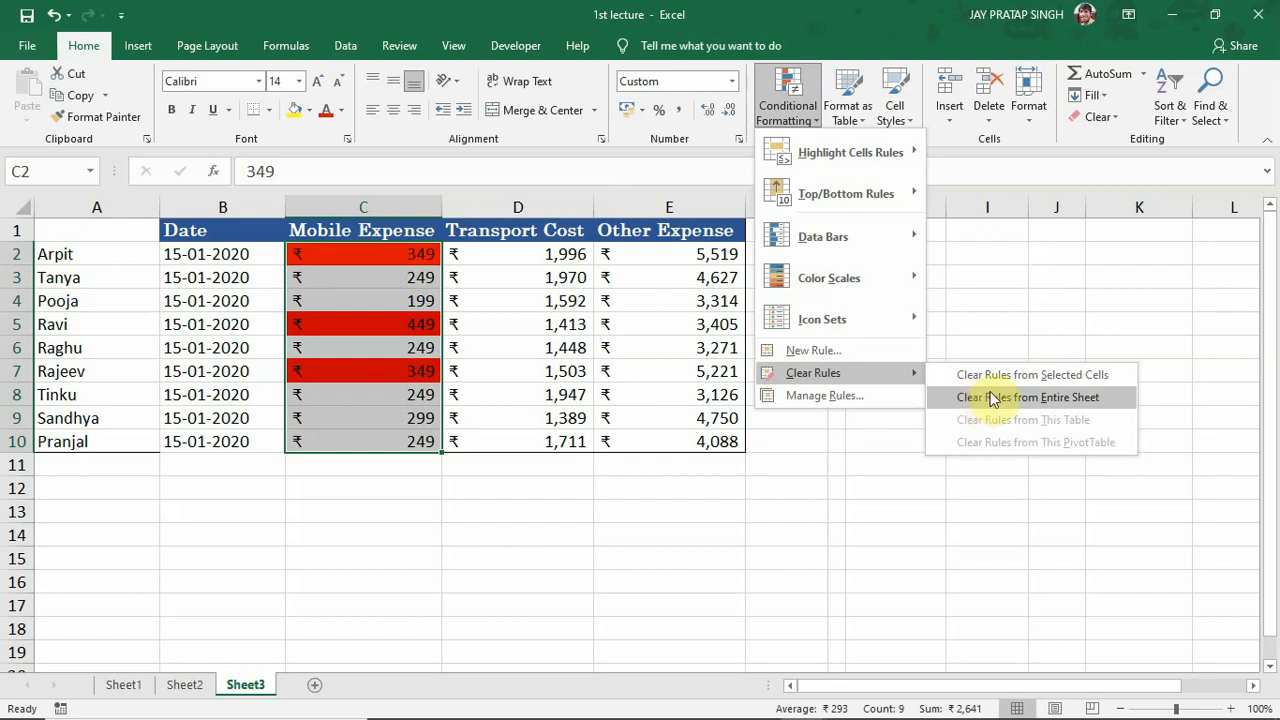
left_click(1001, 376)
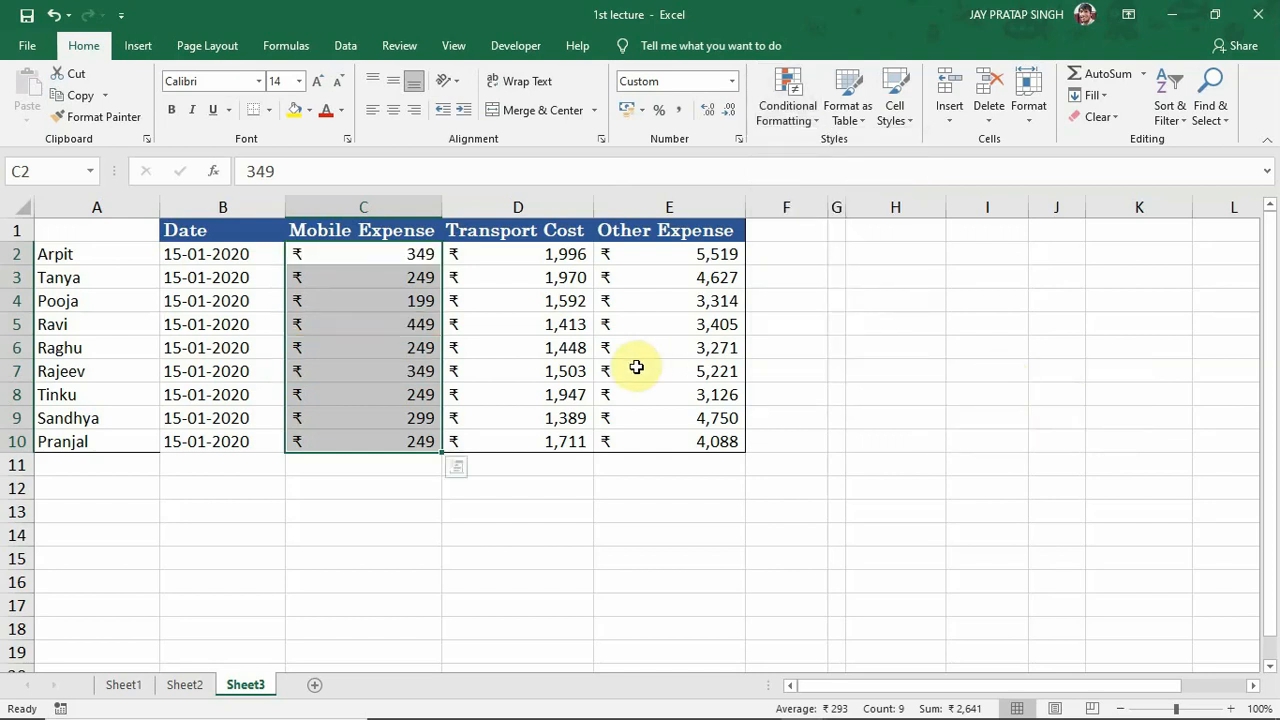
Undo the last clearing of the Mobile Expense rules and open the Conditional Formatting Rules Manager for cell C2.
left_click(357, 257)
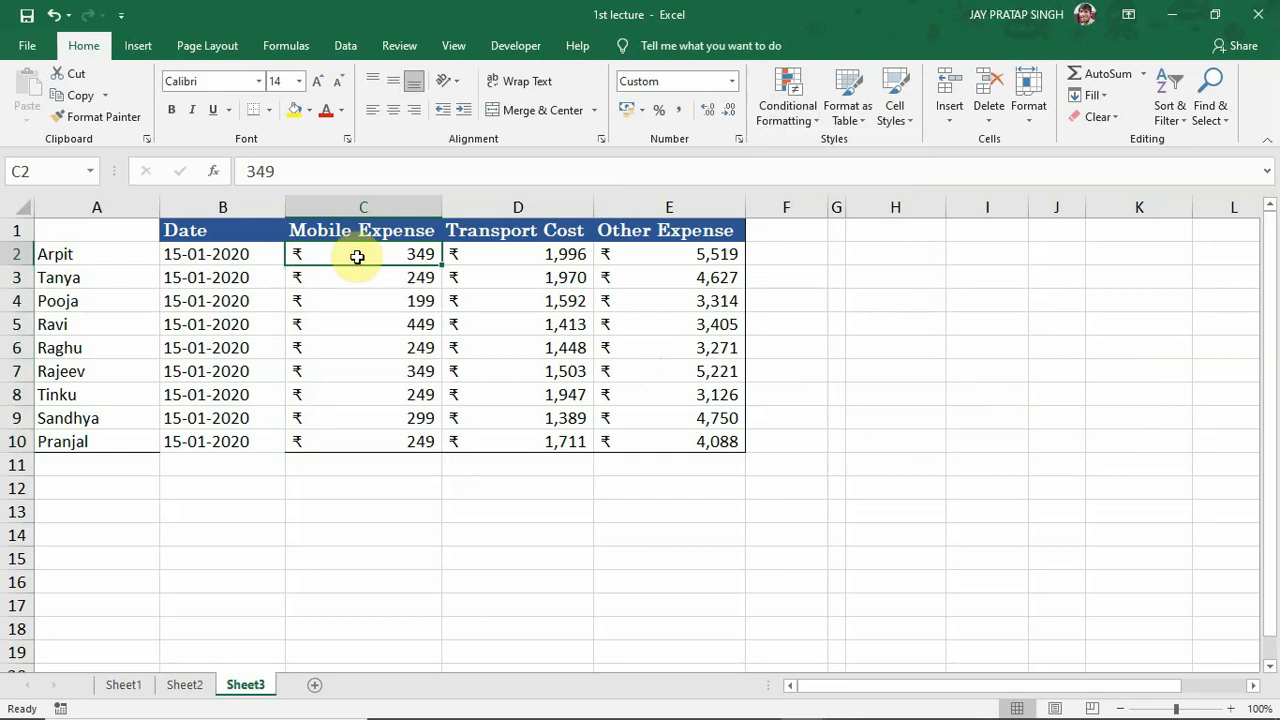
key("ctrl+z")
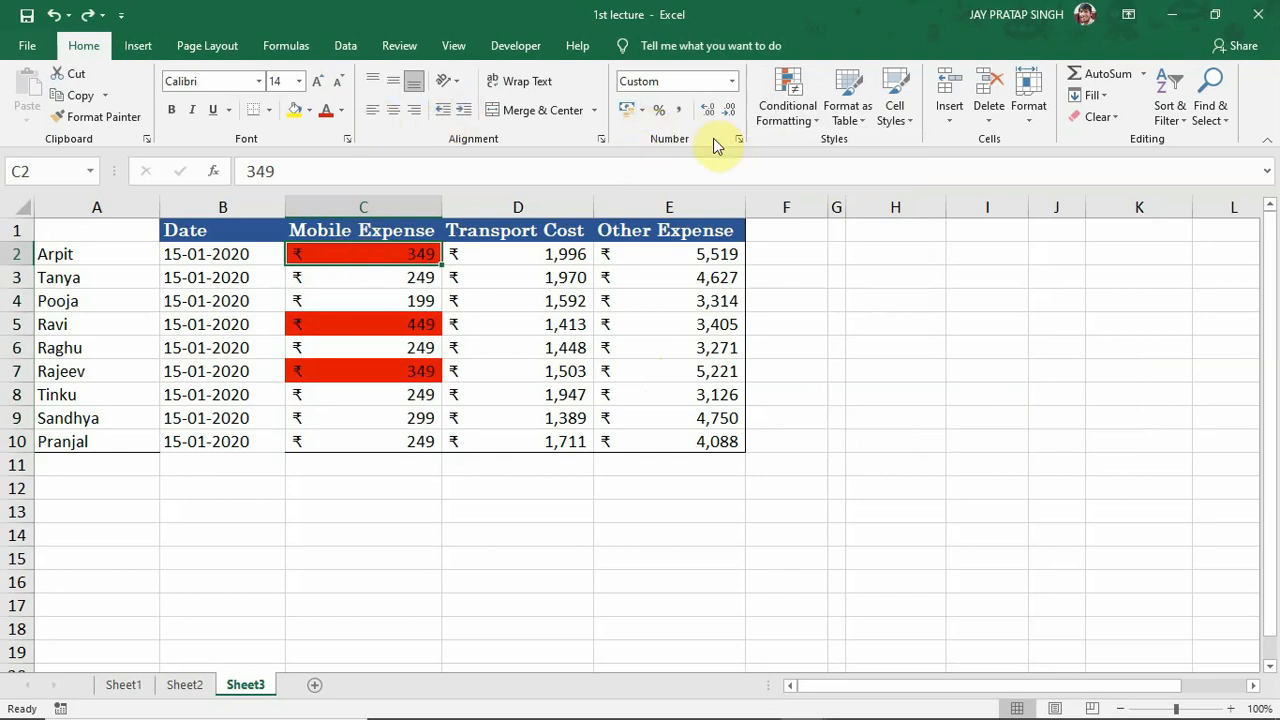
left_click(817, 122)
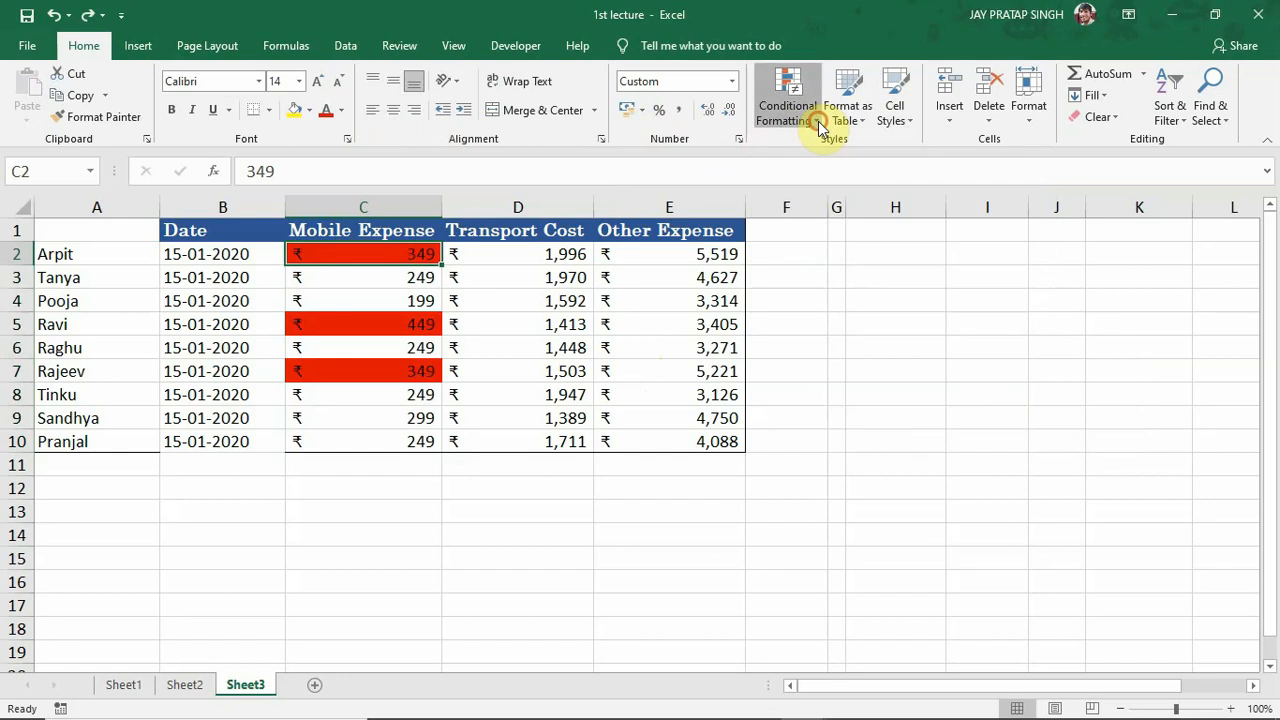
mouse_move(819, 322)
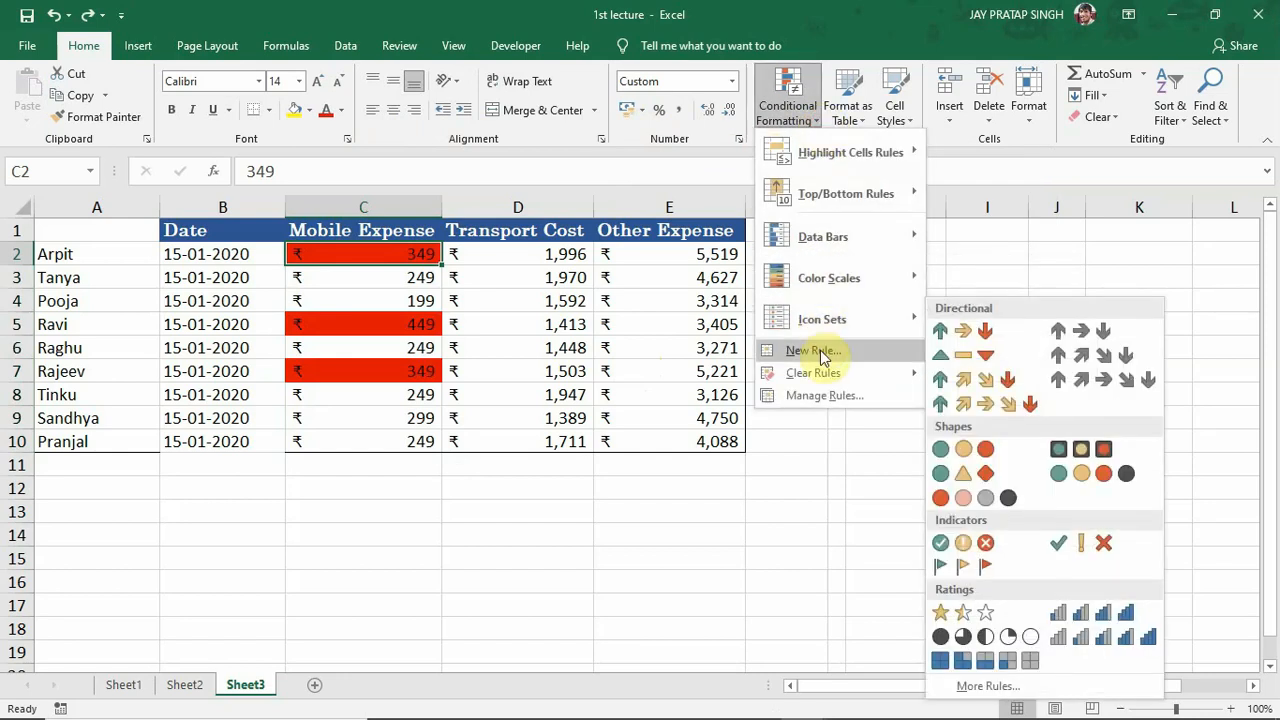
left_click(820, 396)
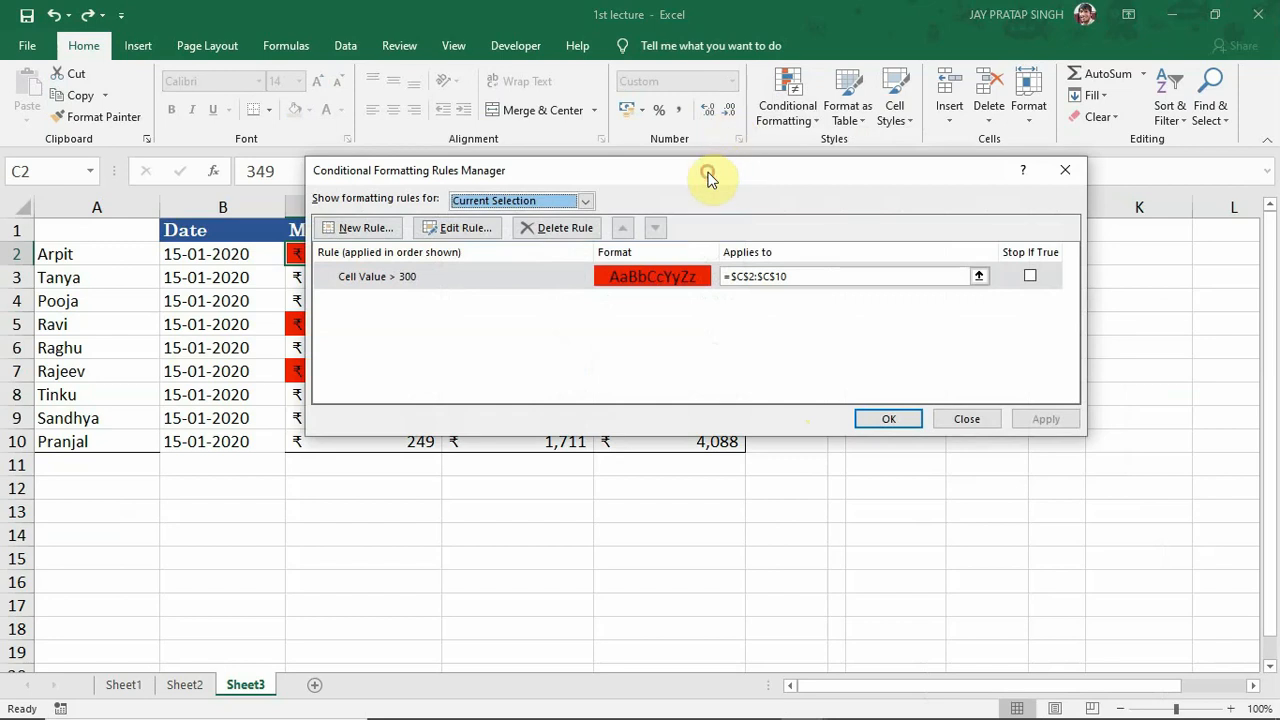
left_click_drag(706, 175, 689, 161)
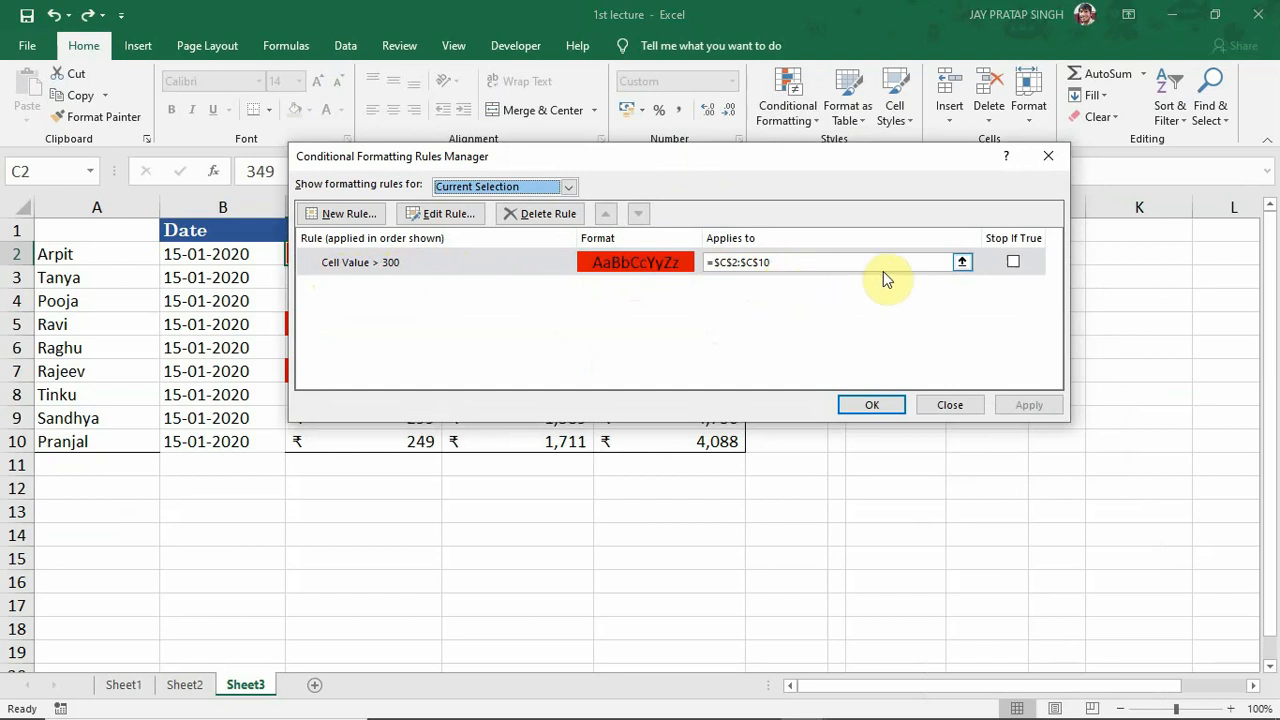
Try extending the highlight rule's applied range to C2:C18, and correct it back to C2:C10.
left_click(963, 262)
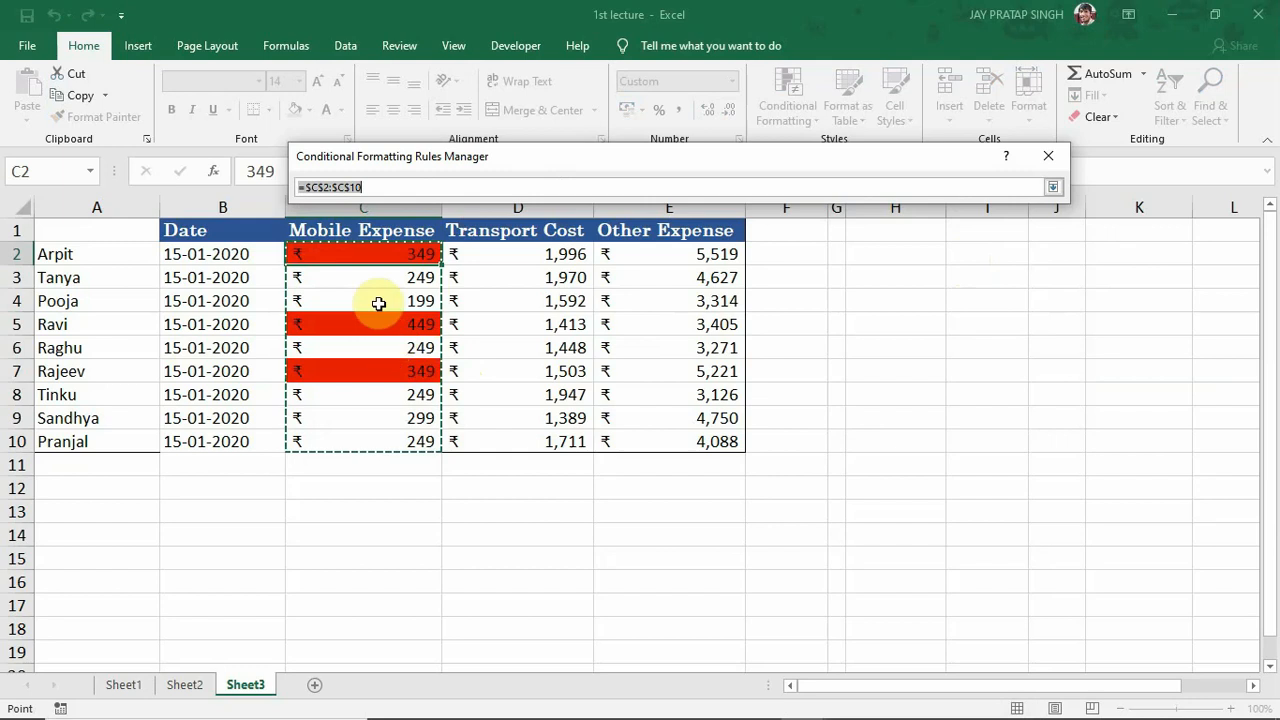
left_click_drag(358, 255, 357, 634)
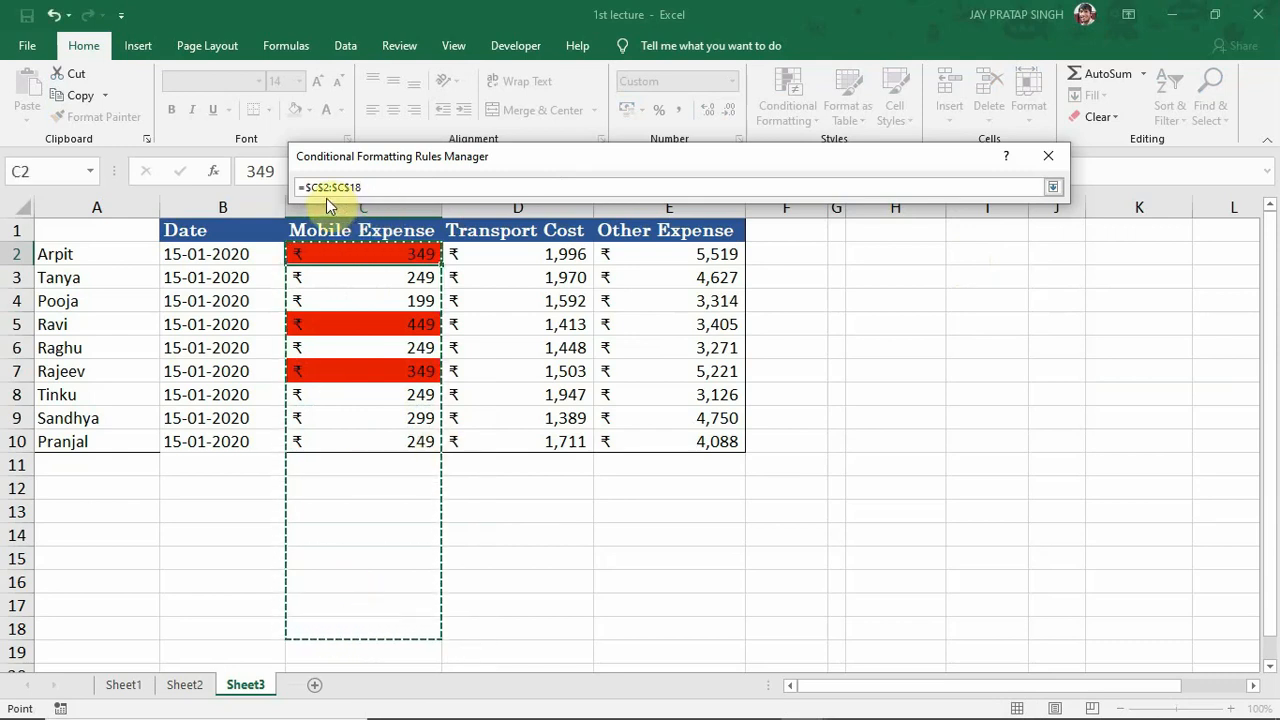
left_click(371, 187)
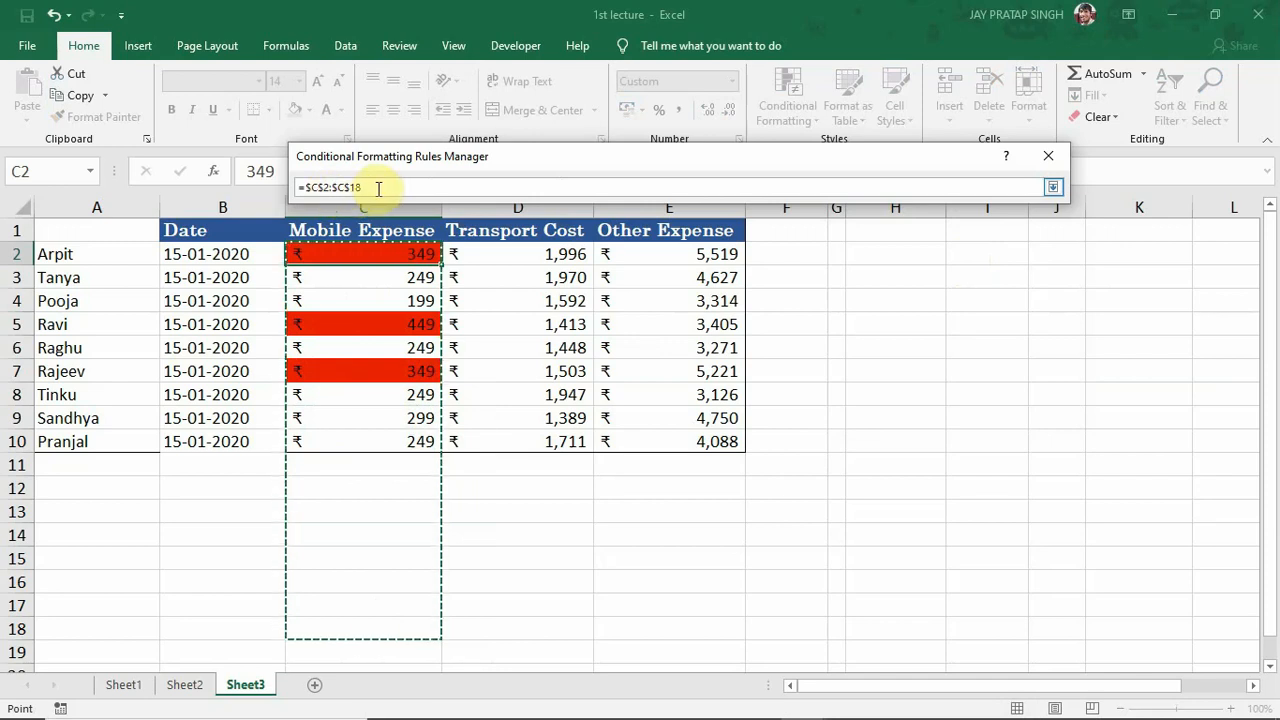
key("BackSpace")
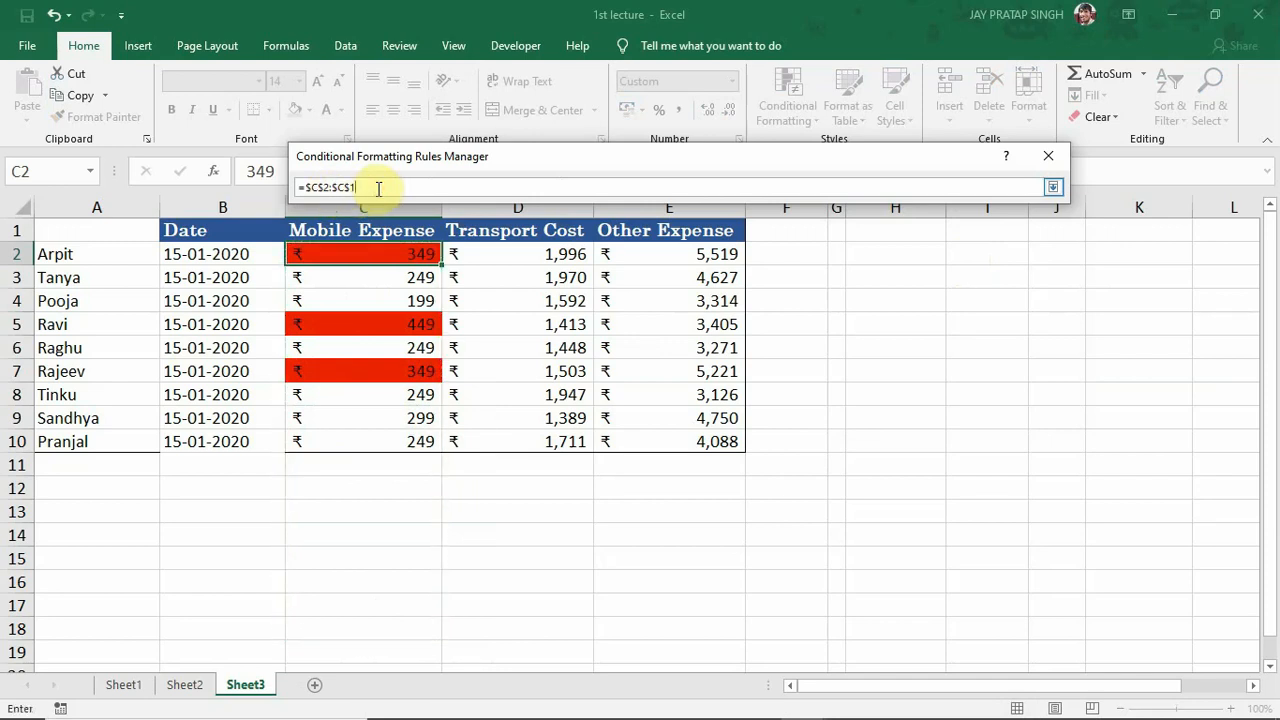
type("0")
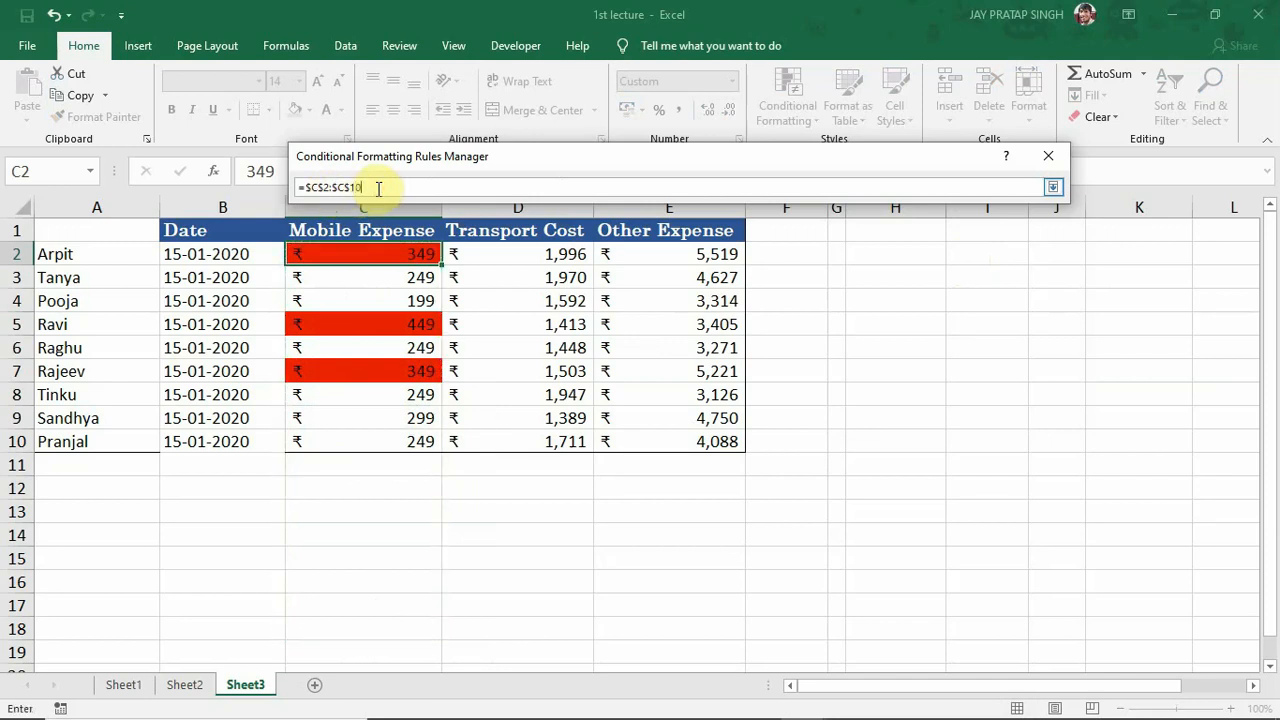
left_click(1053, 187)
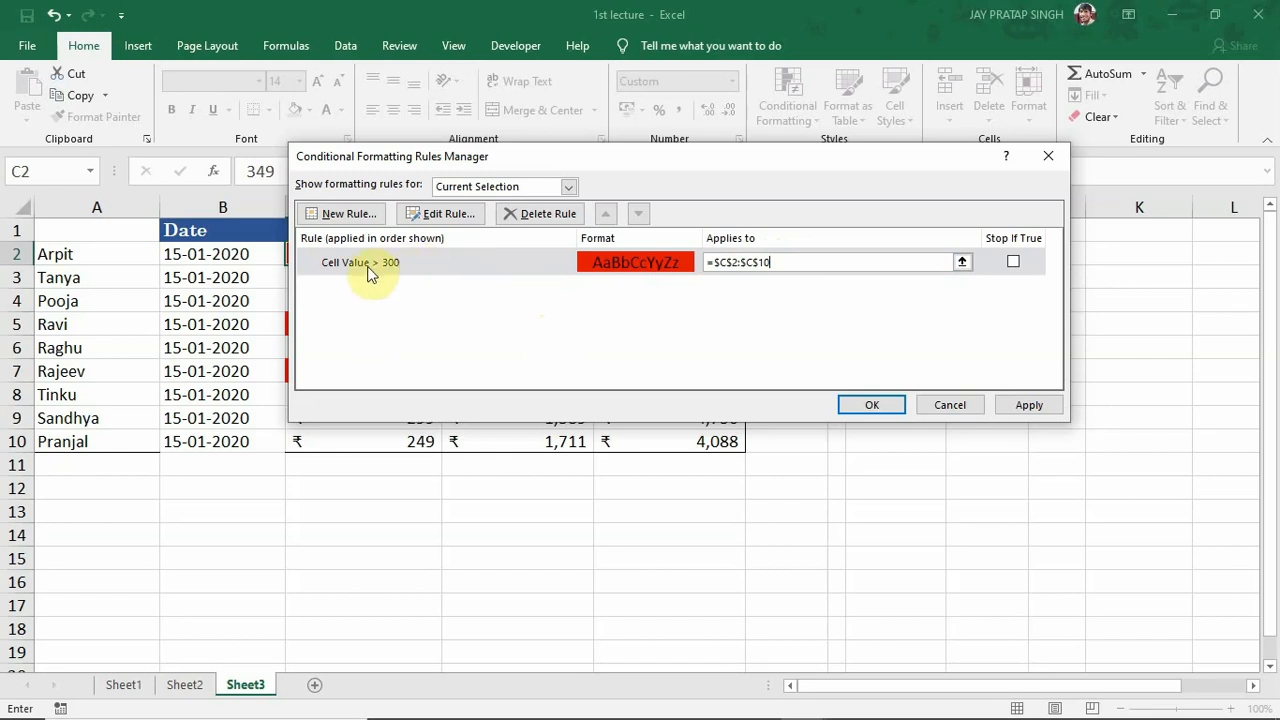
Edit the Mobile Expense rule to highlight cell values greater than 349, keeping the red fill, and apply it.
left_click(451, 214)
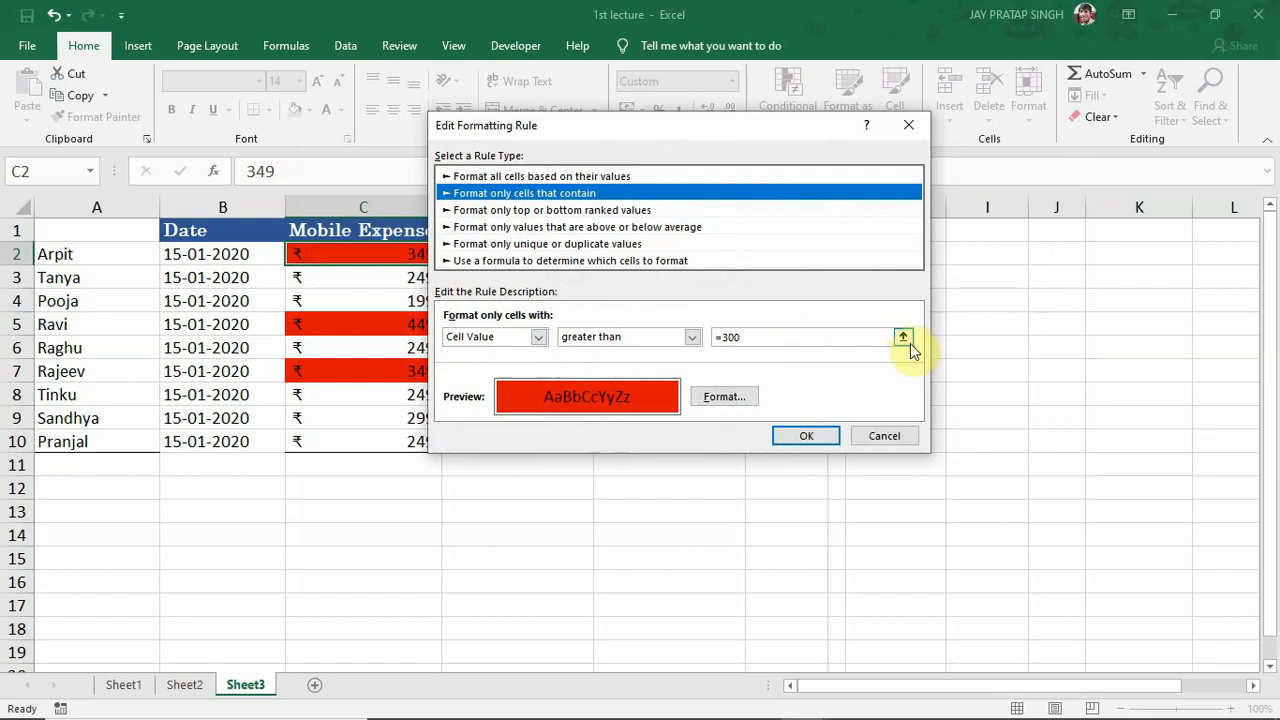
left_click(771, 339)
key("BackSpace")
key("BackSpace")
key("BackSpace")
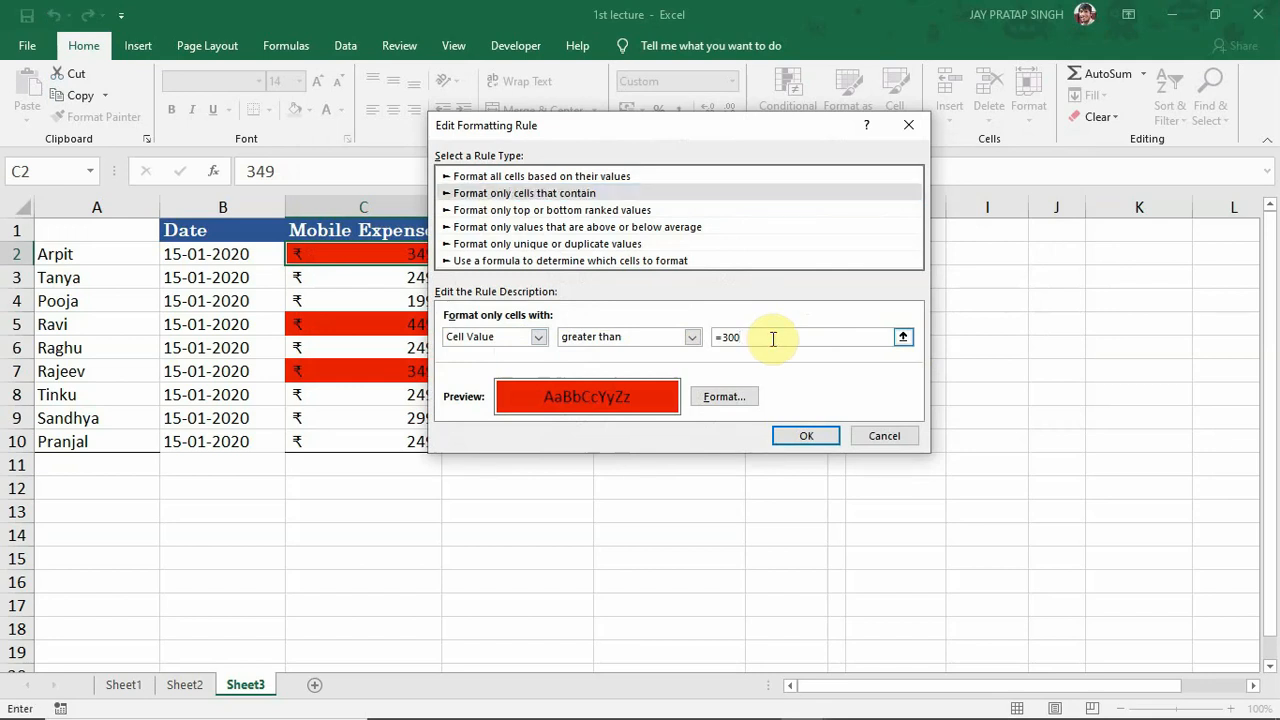
type("349")
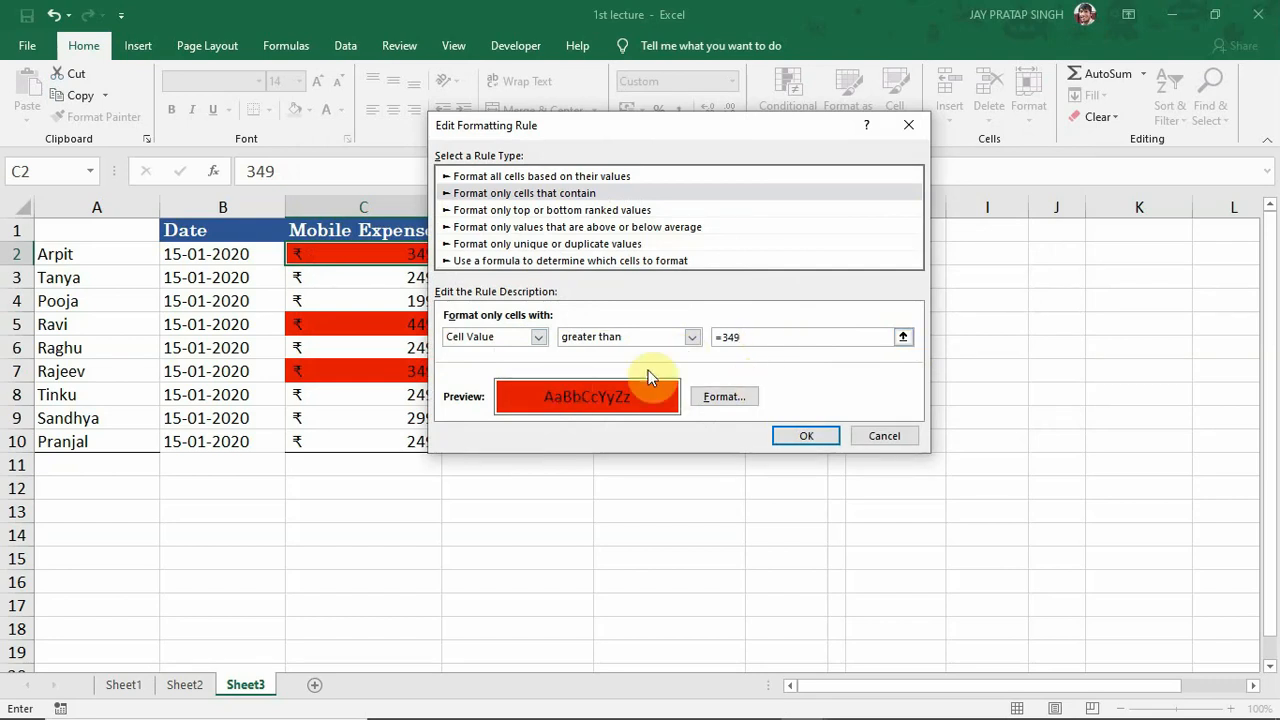
left_click(712, 400)
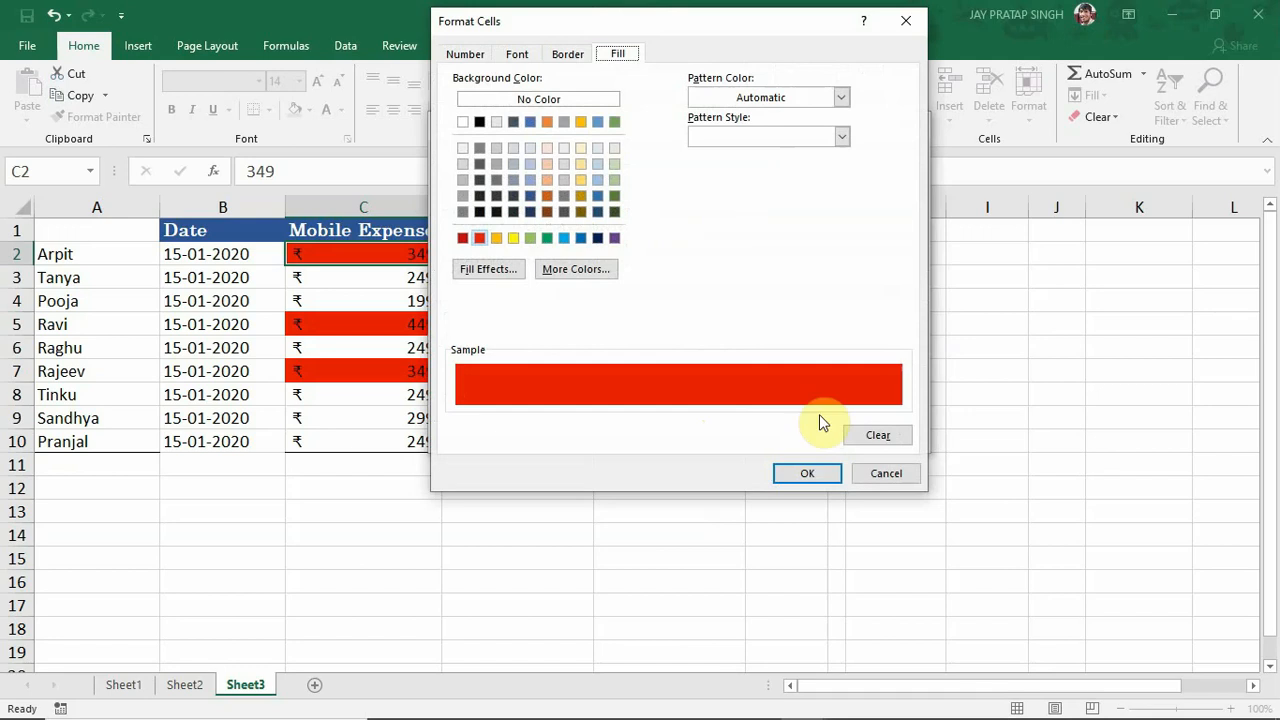
left_click(880, 472)
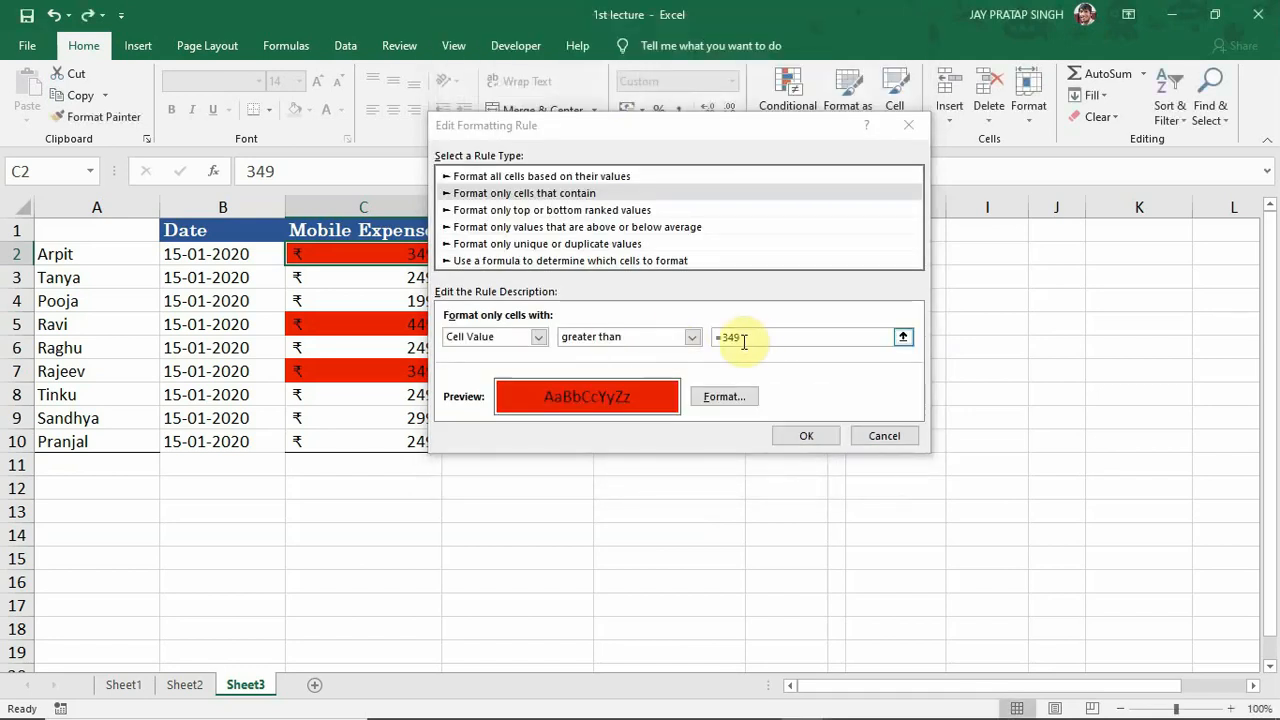
left_click(806, 438)
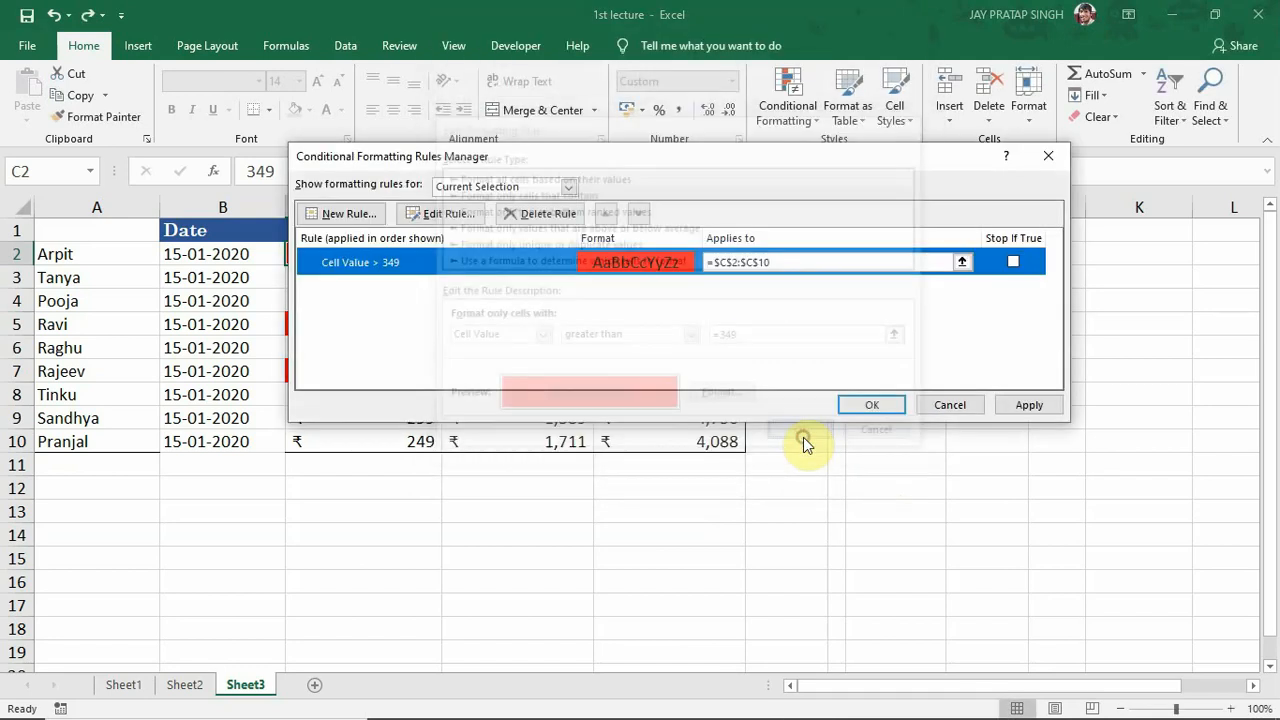
left_click(1030, 405)
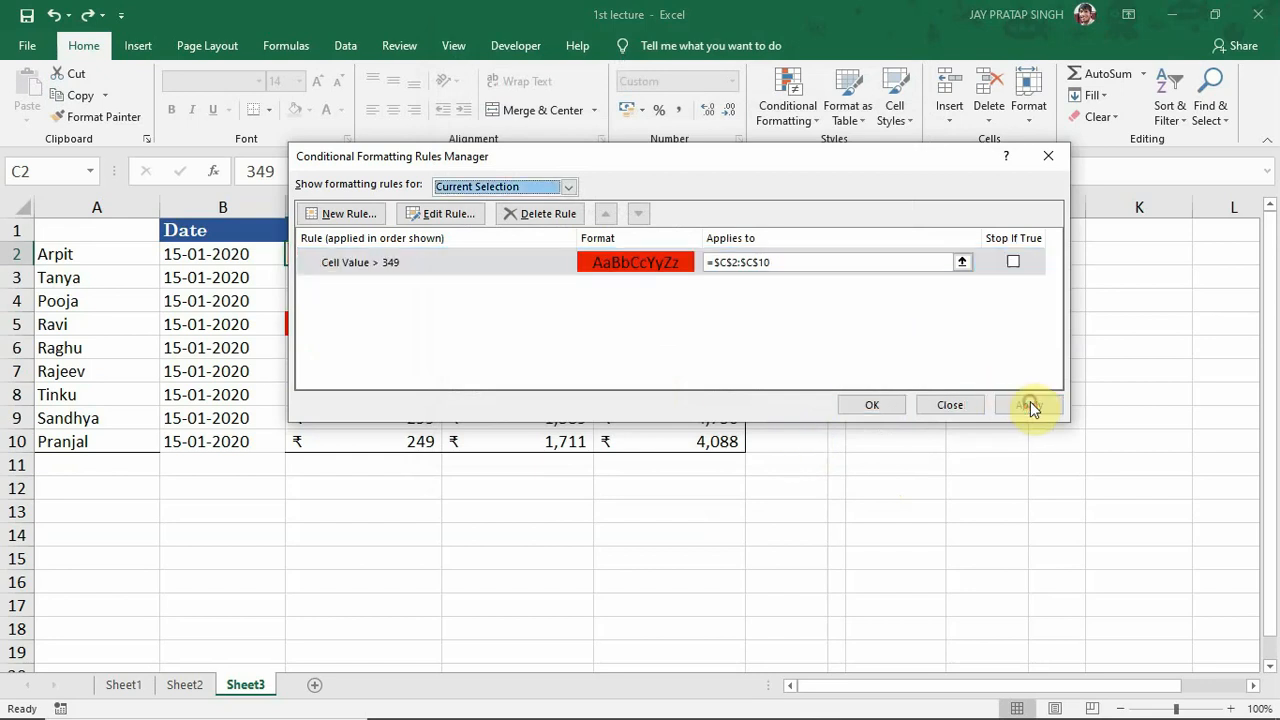
left_click(873, 405)
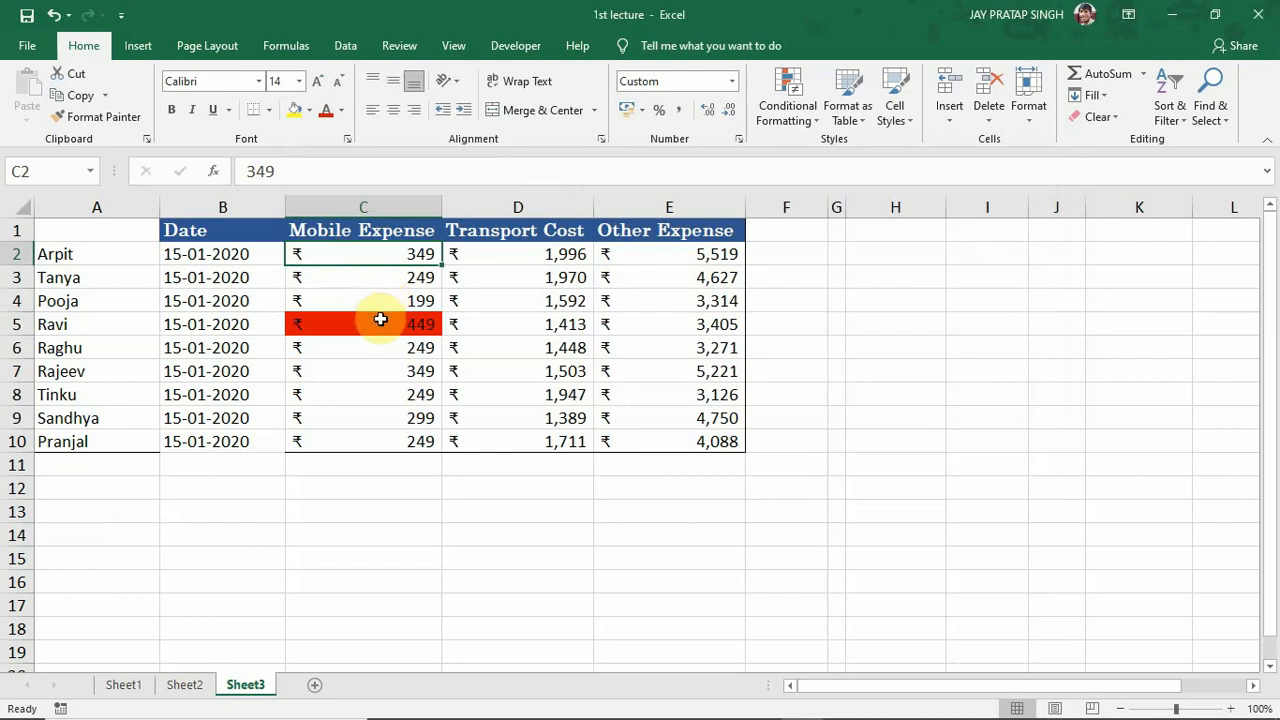
Change the Mobile Expense value in cell C2 to 350 to test the edited highlight rule.
left_click(380, 321)
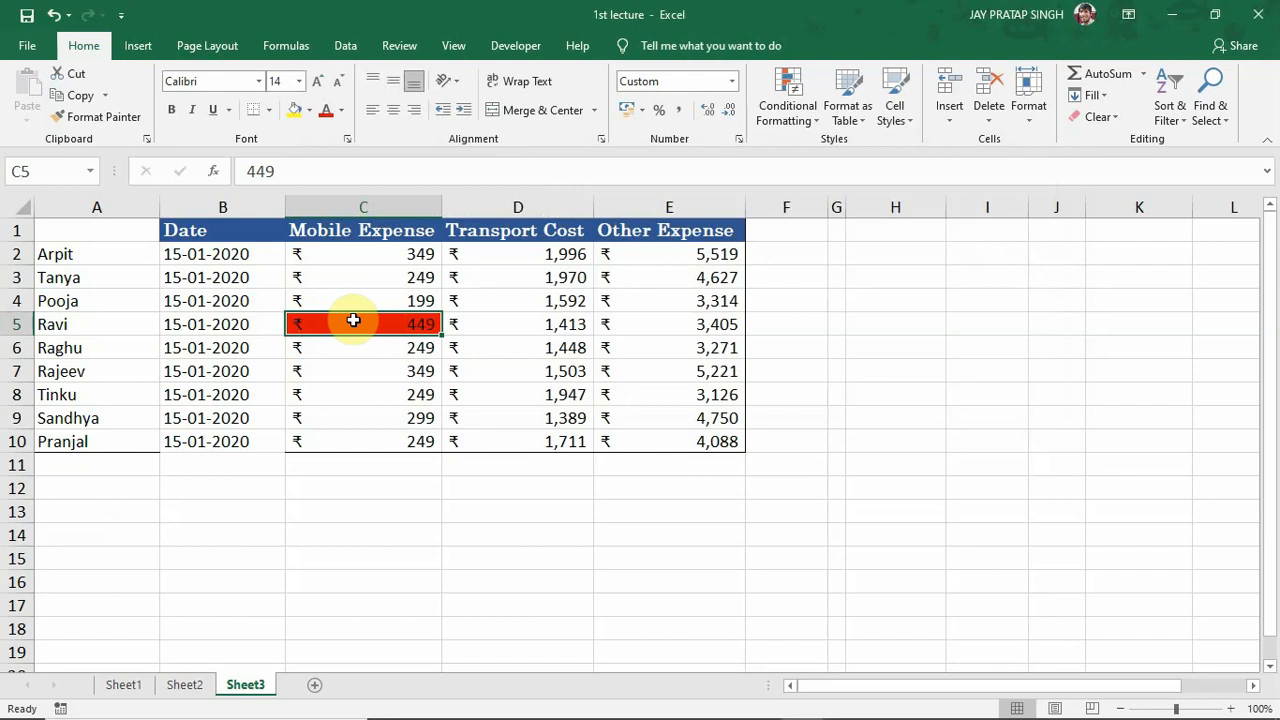
left_click(362, 254)
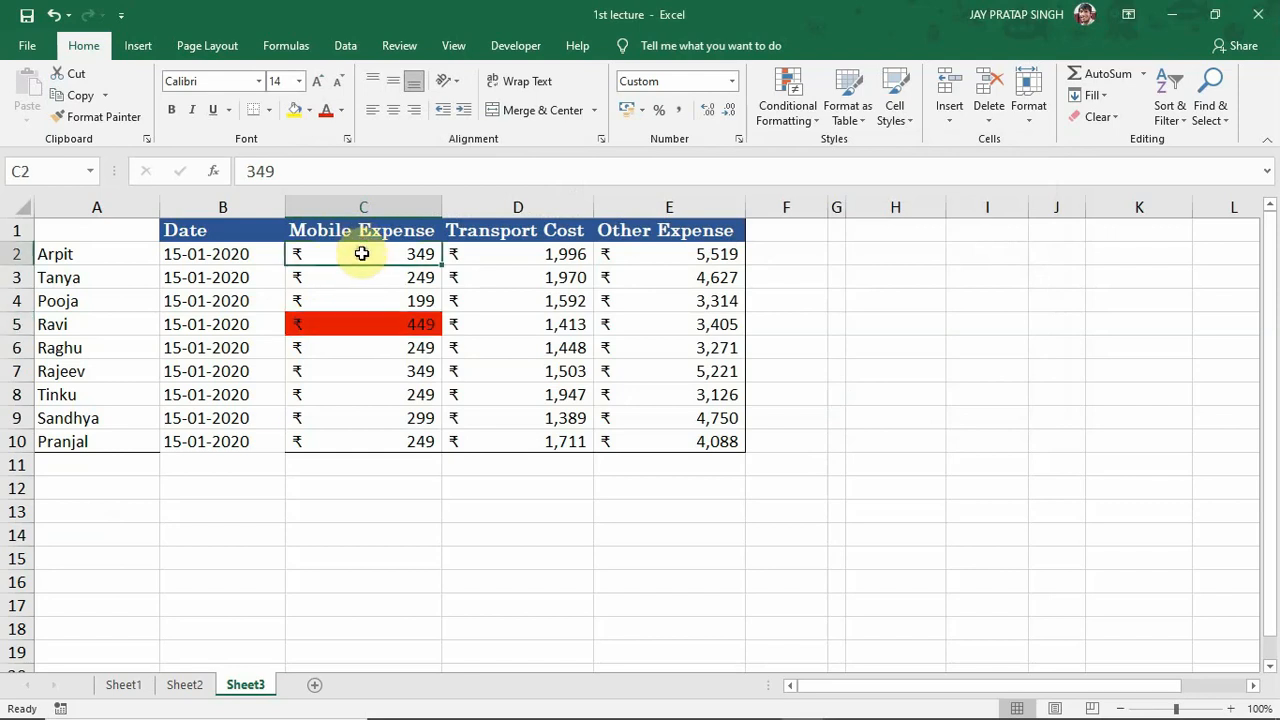
type("350")
key("Return")
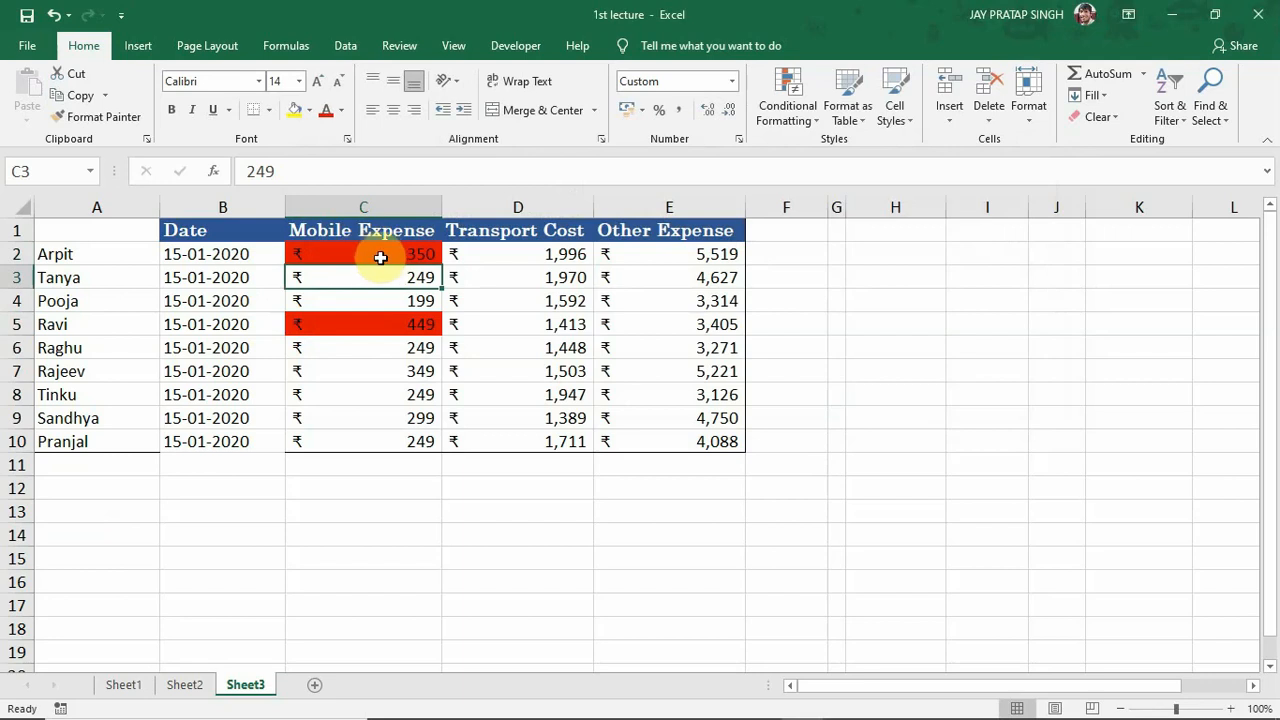
left_click(349, 255)
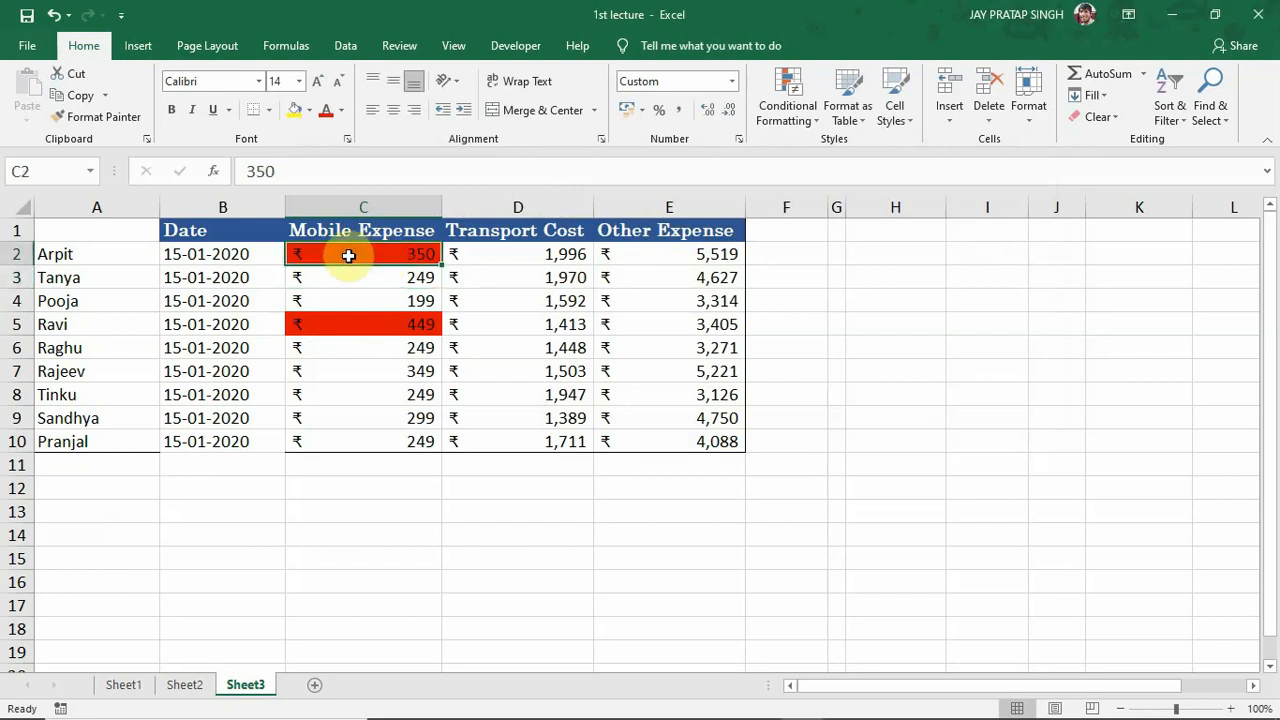
left_click_drag(349, 255, 351, 436)
left_click(347, 304)
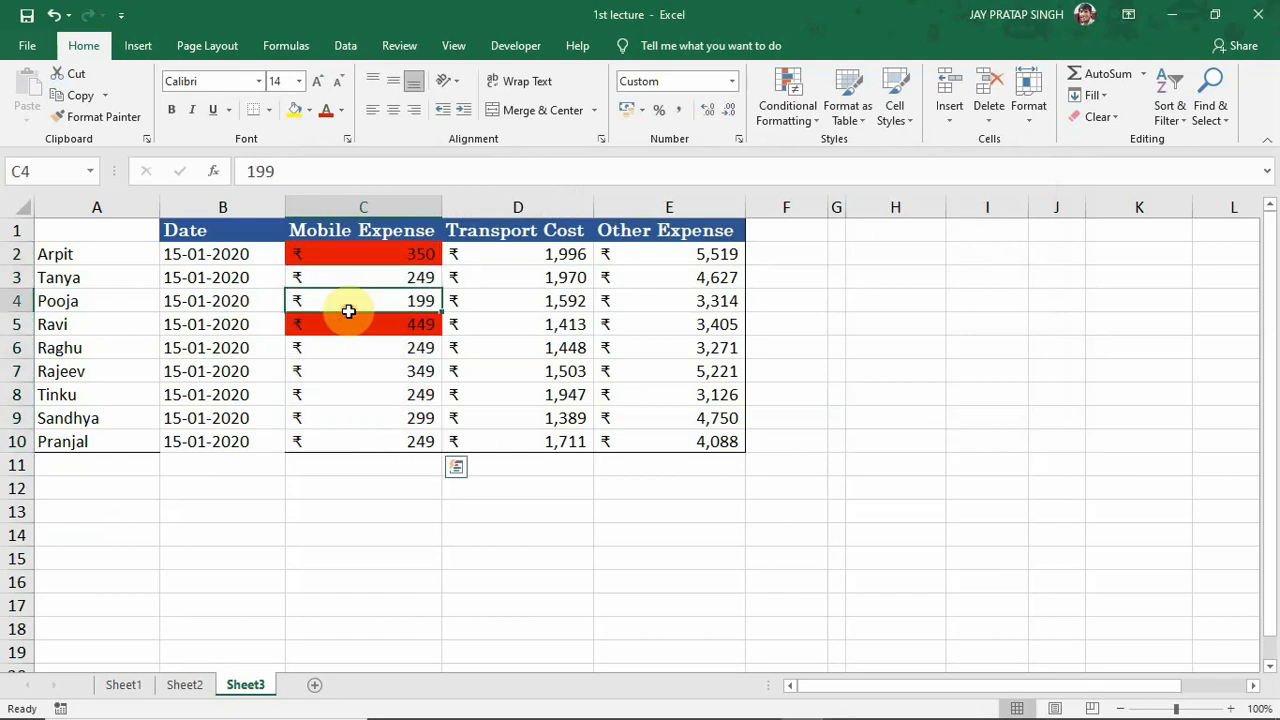
Highlight Transport Cost values in D2:D10 greater than 1800 with Light Red Fill with Dark Red Text.
left_click(514, 257)
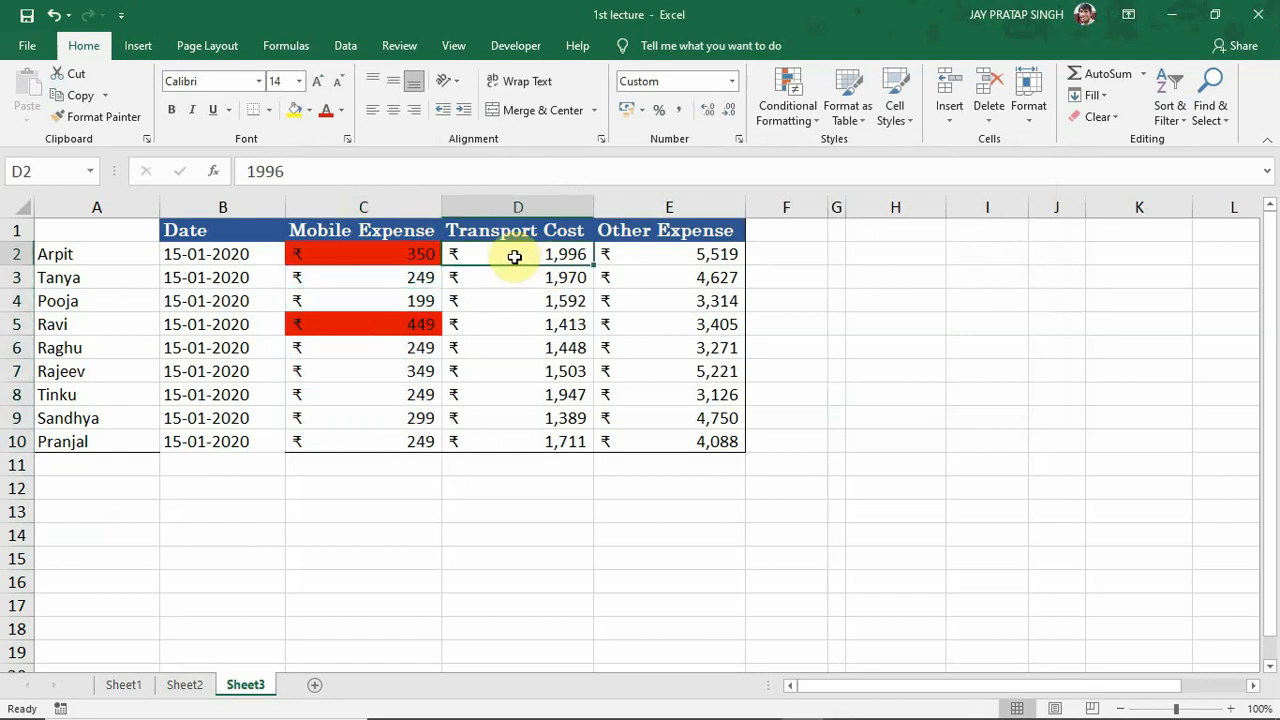
left_click_drag(514, 257, 525, 437)
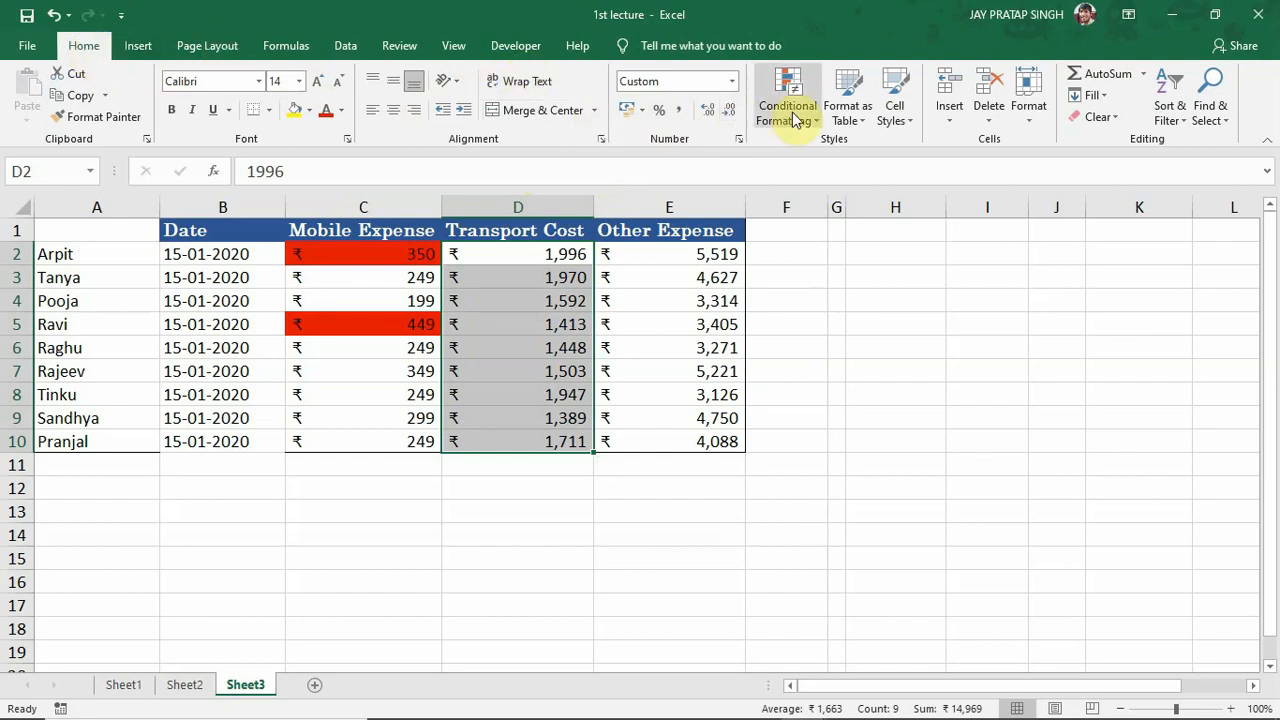
left_click(818, 128)
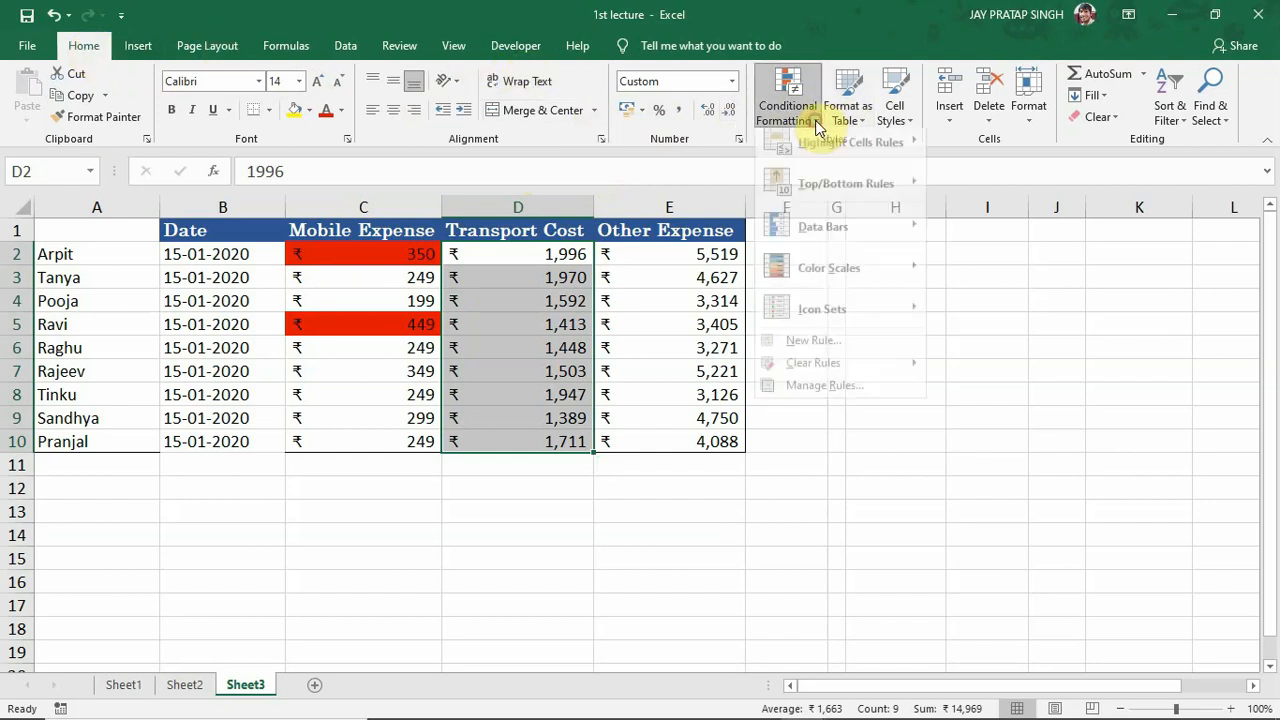
mouse_move(840, 152)
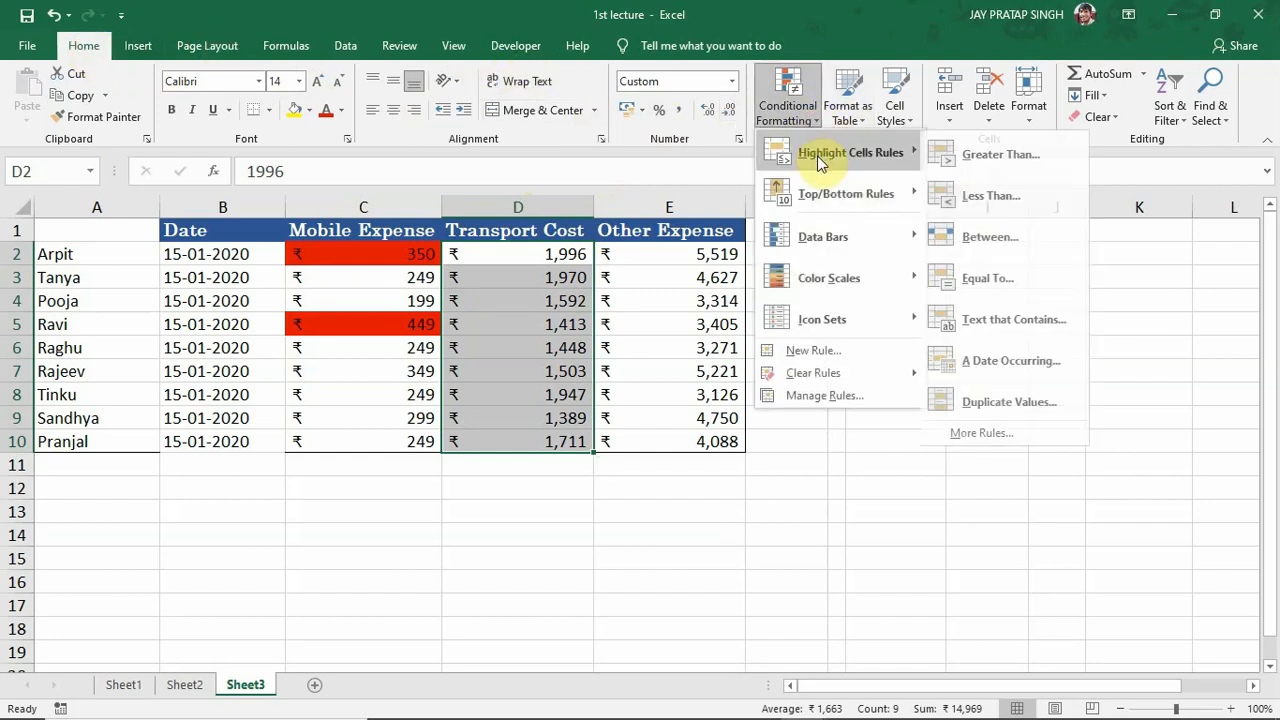
left_click(1010, 155)
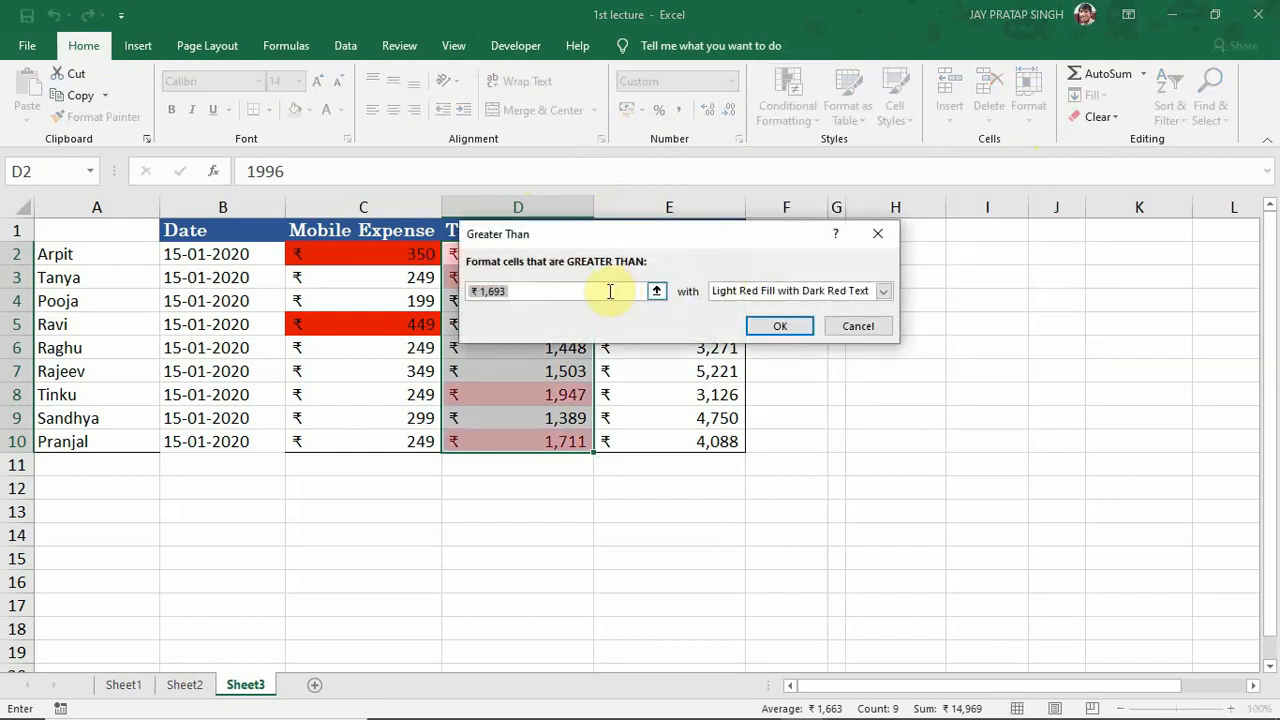
key("BackSpace")
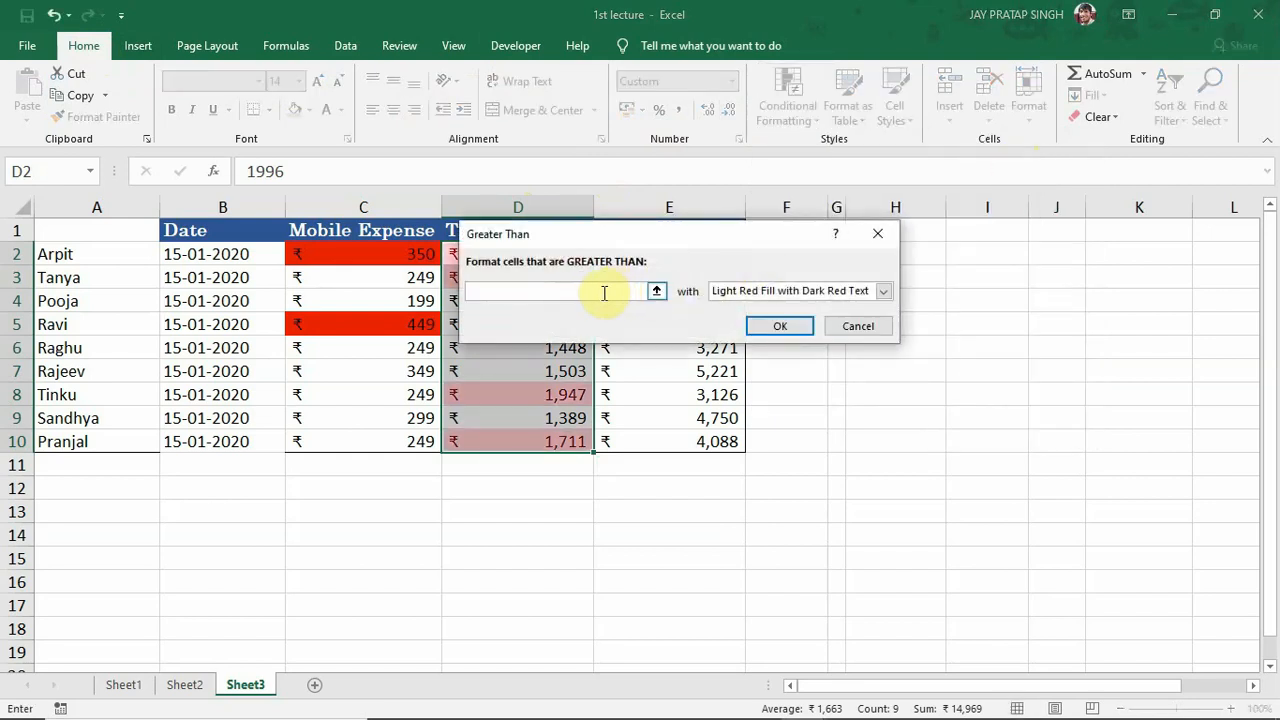
type("1800")
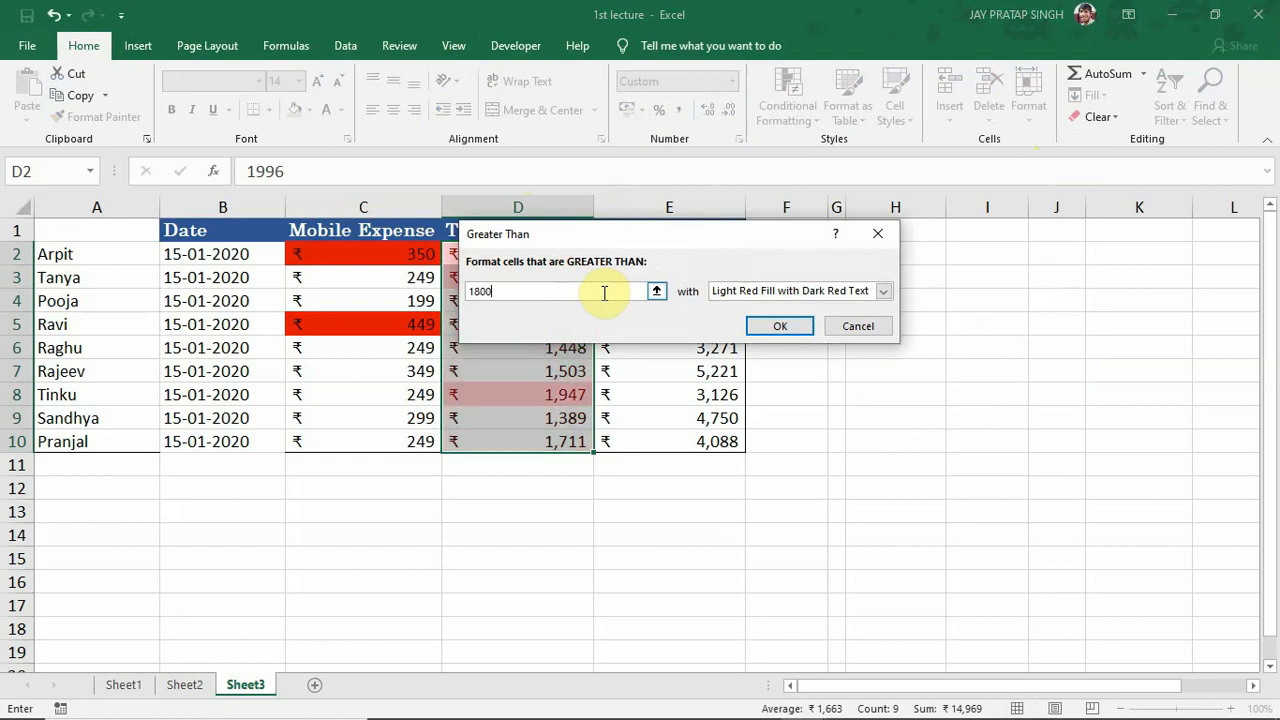
left_click(883, 293)
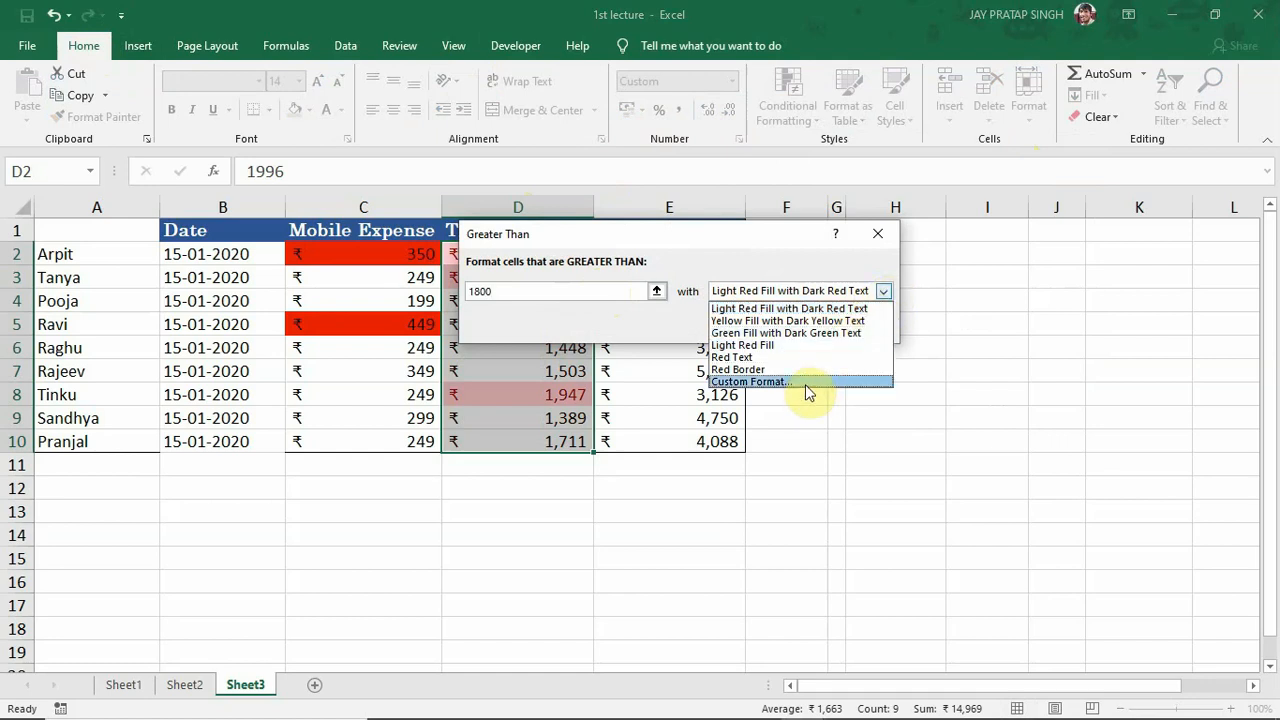
left_click(884, 292)
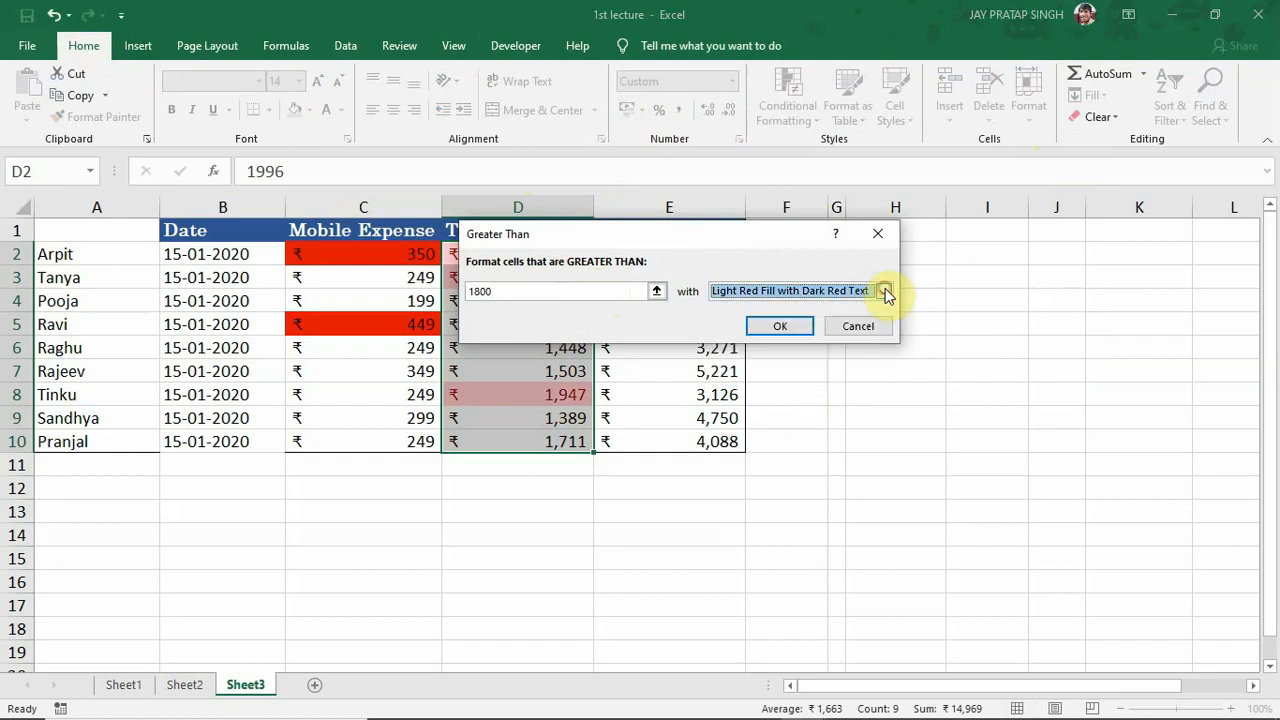
left_click(780, 330)
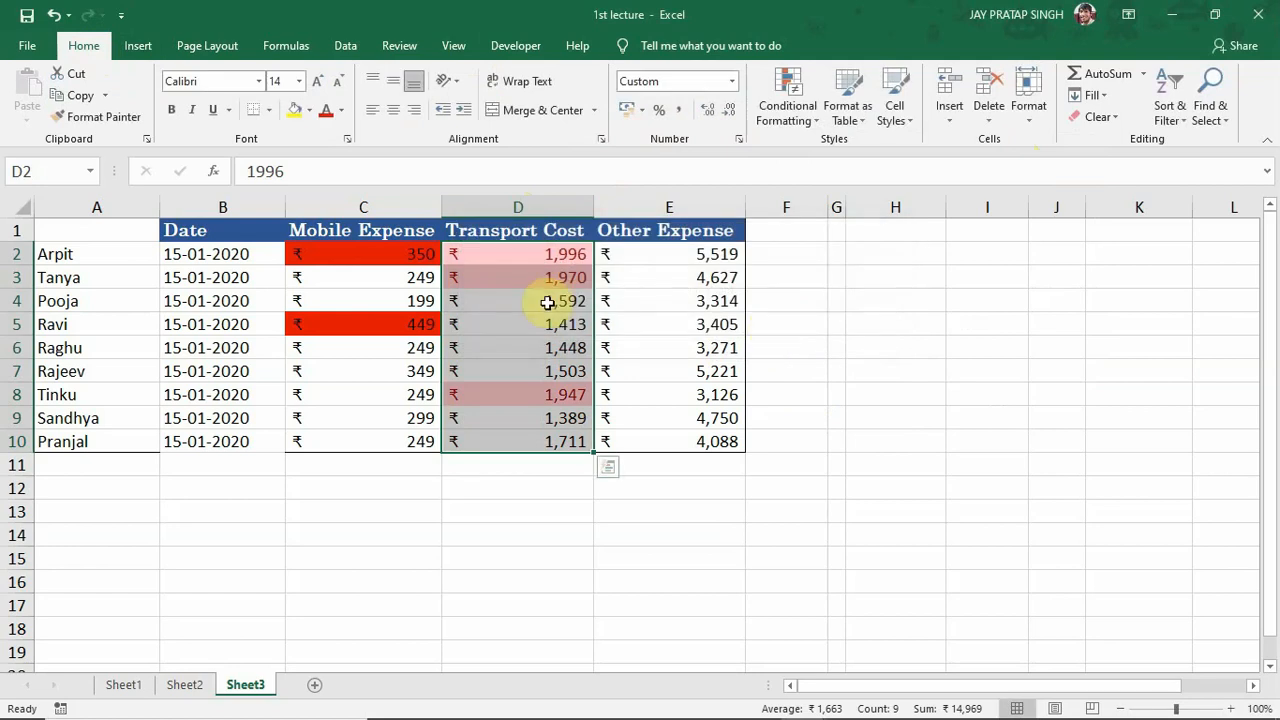
Examine which Transport Cost values in D2:D10 are highlighted by the Greater Than rule.
left_click(508, 253)
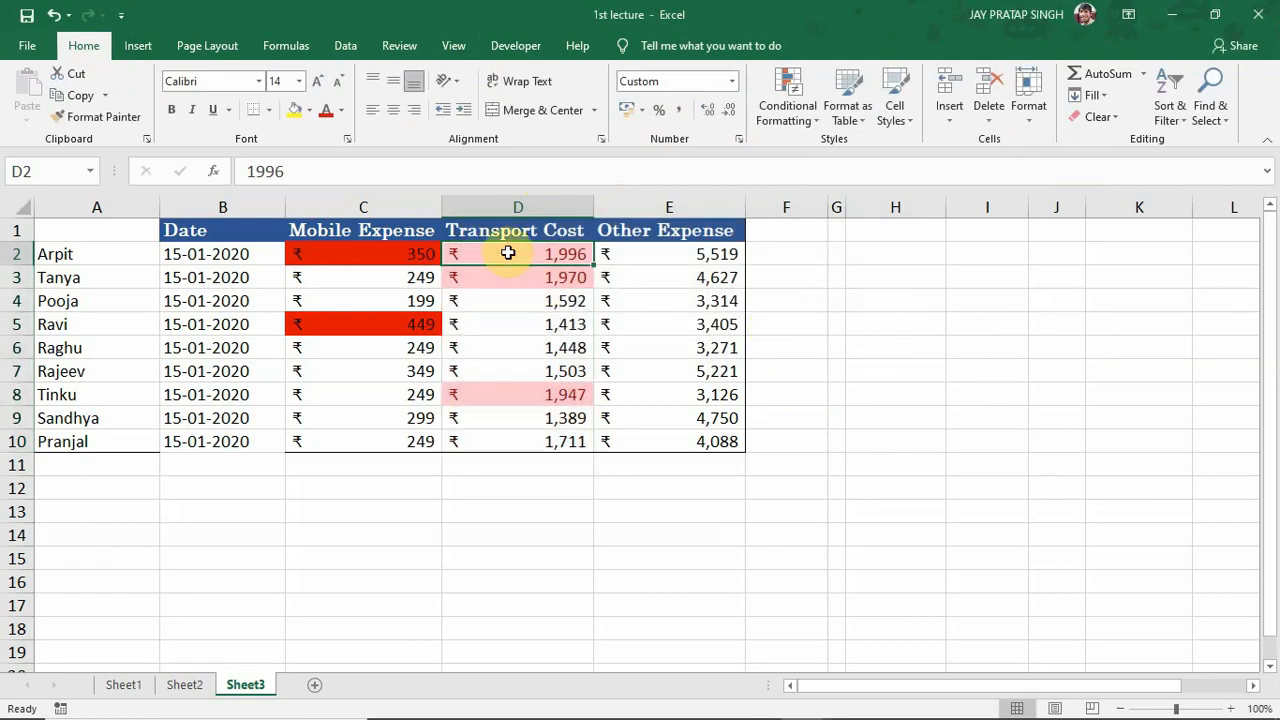
left_click_drag(508, 253, 510, 444)
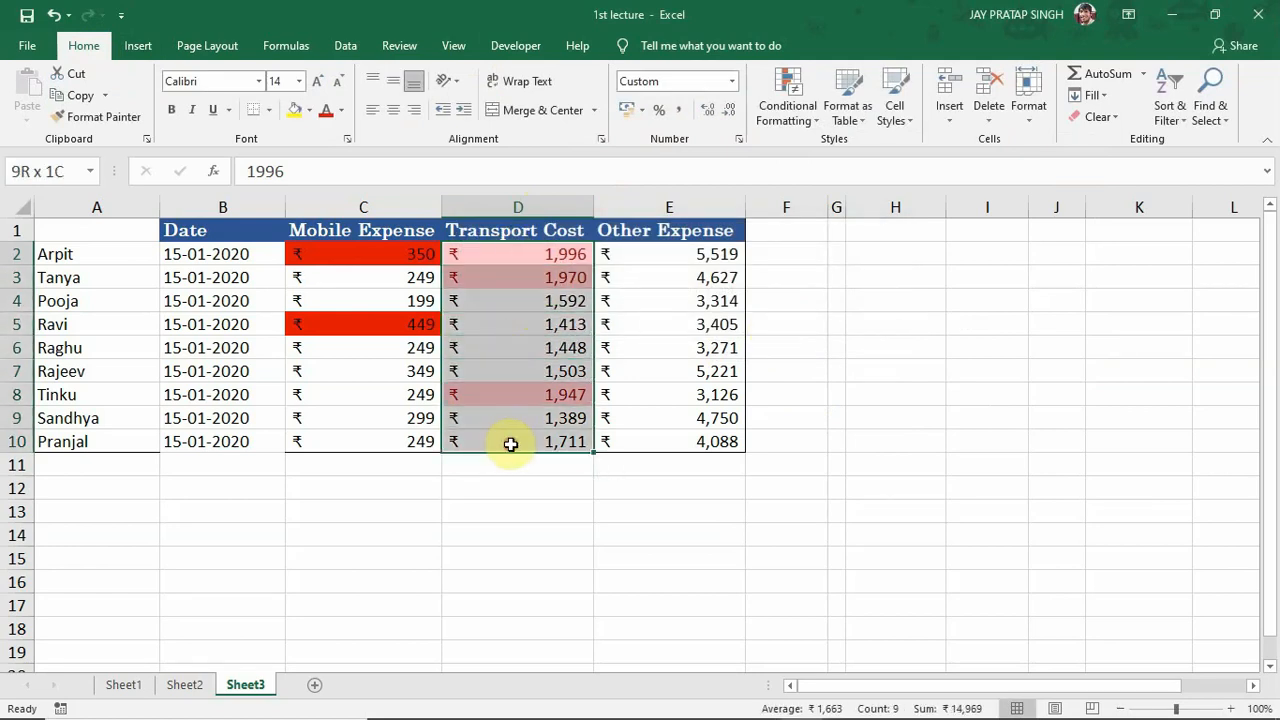
left_click(500, 397)
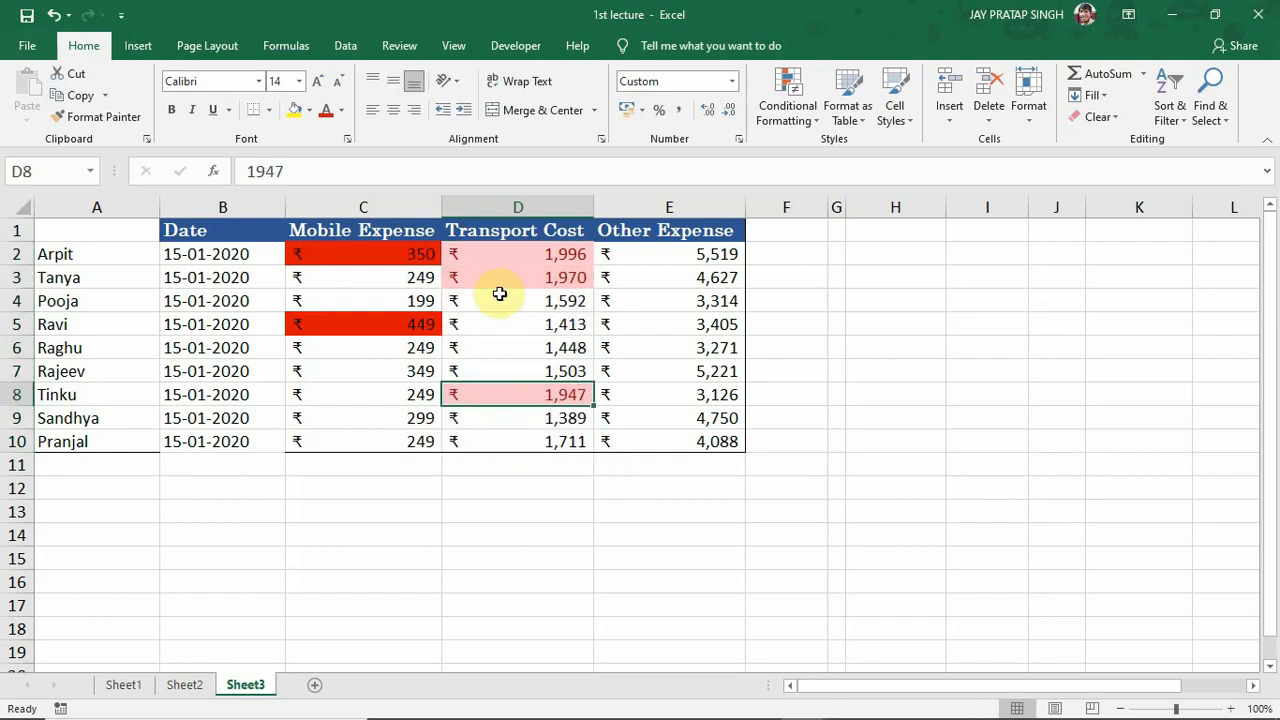
left_click(504, 251)
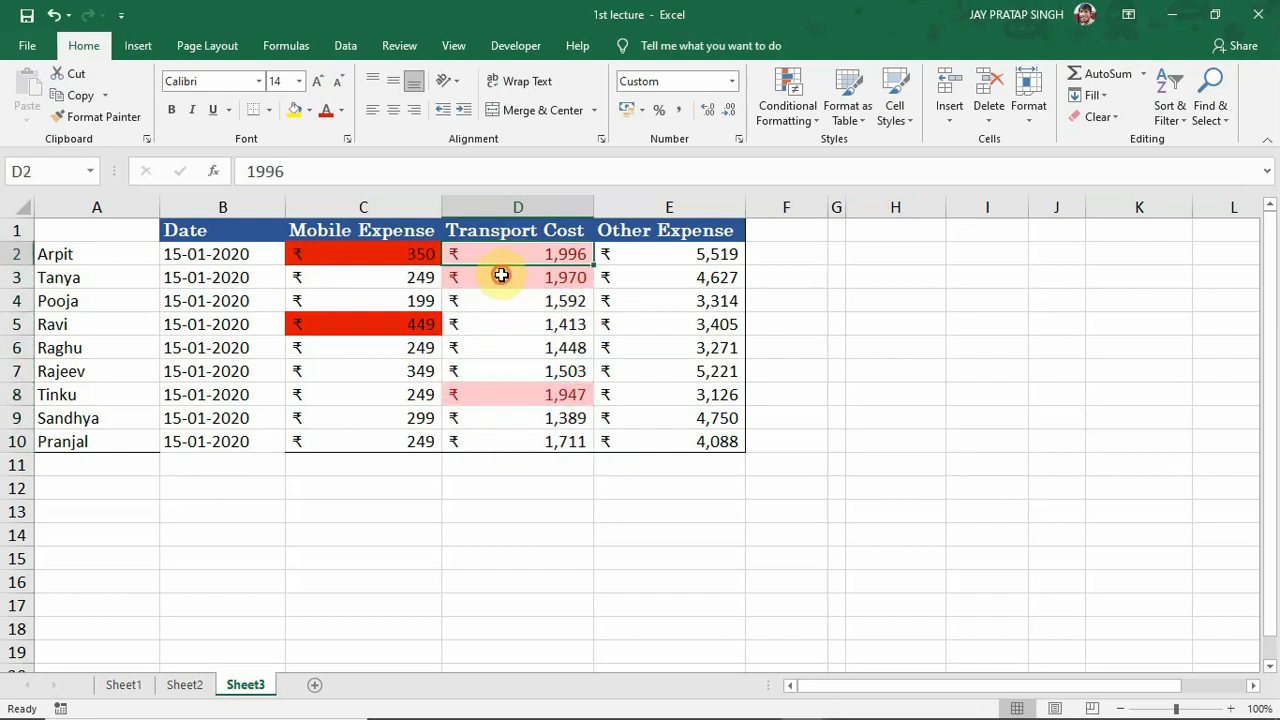
left_click(501, 275)
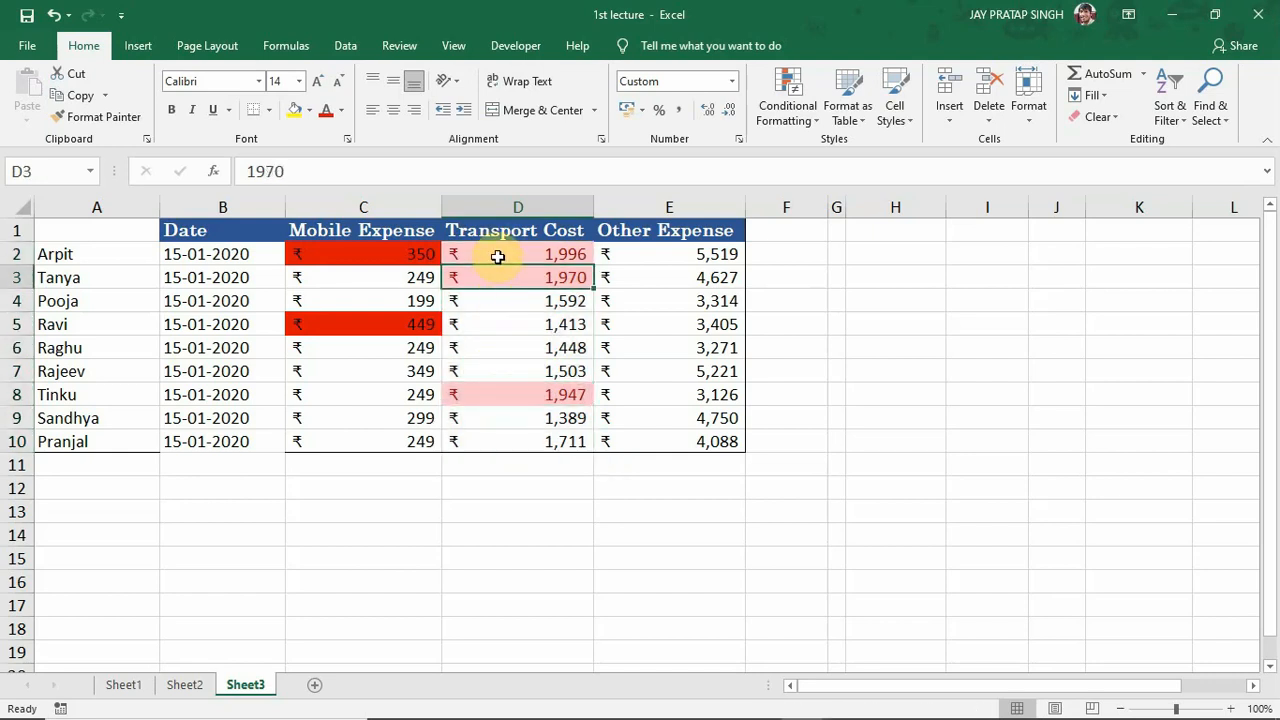
left_click(497, 257)
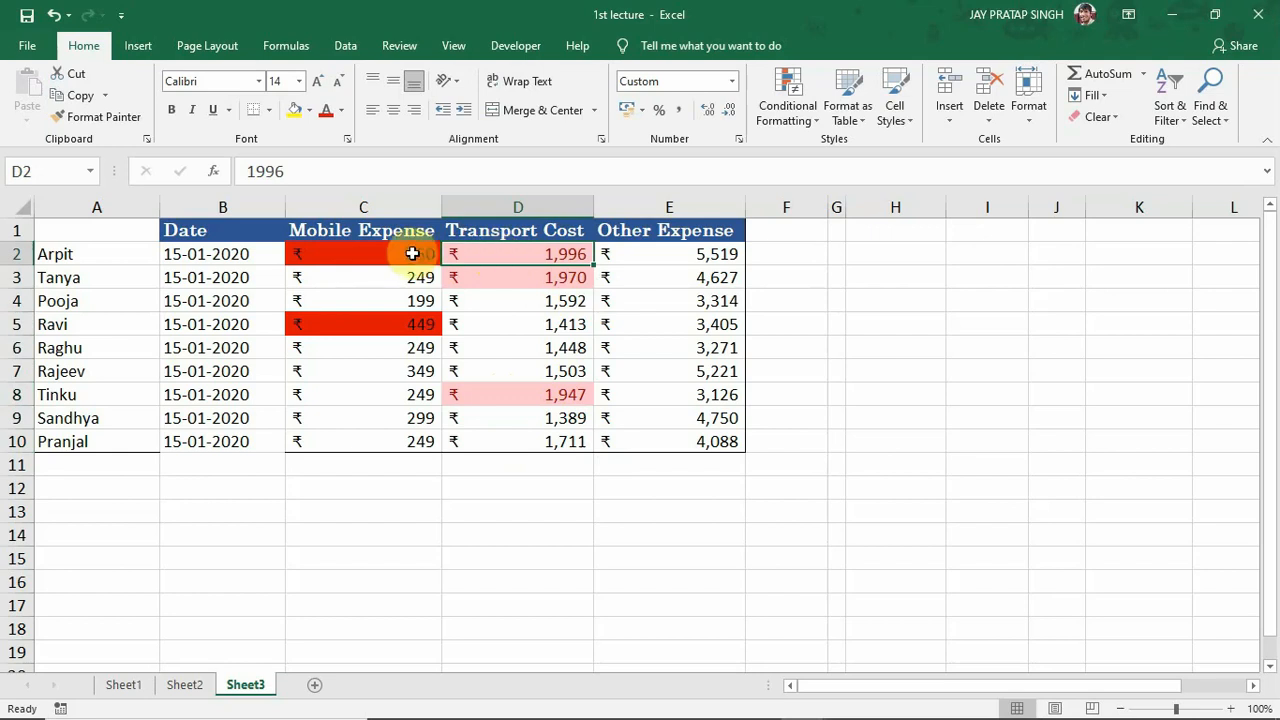
Set up a Less Than highlight rule for the Mobile Expense values in C2:C10 with a threshold of 250.
left_click(377, 254)
left_click_drag(377, 254, 372, 440)
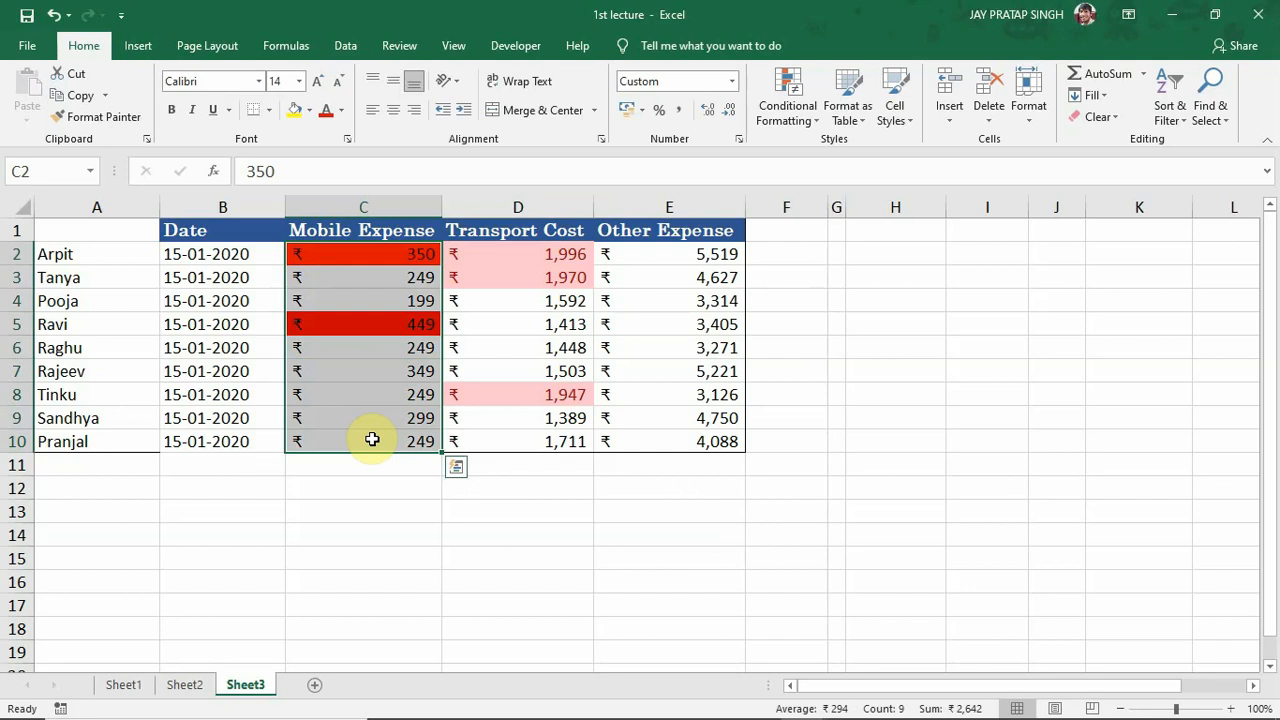
left_click(818, 128)
mouse_move(822, 152)
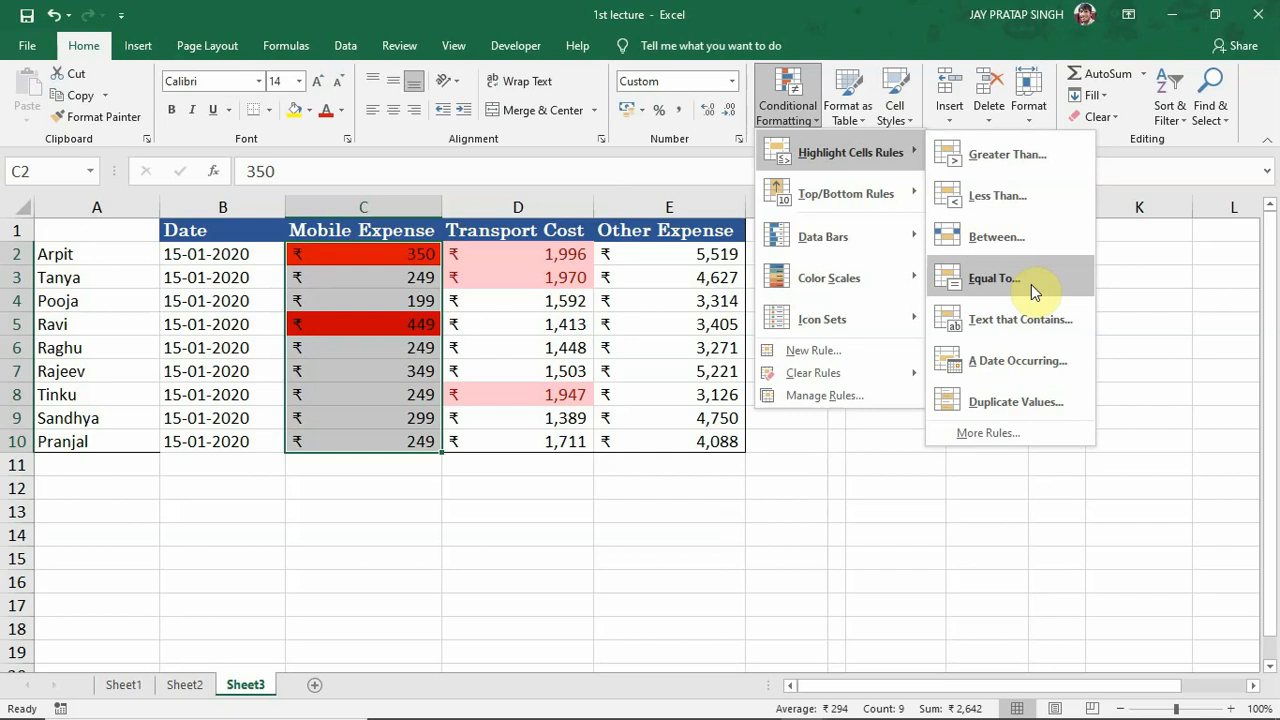
left_click(1032, 199)
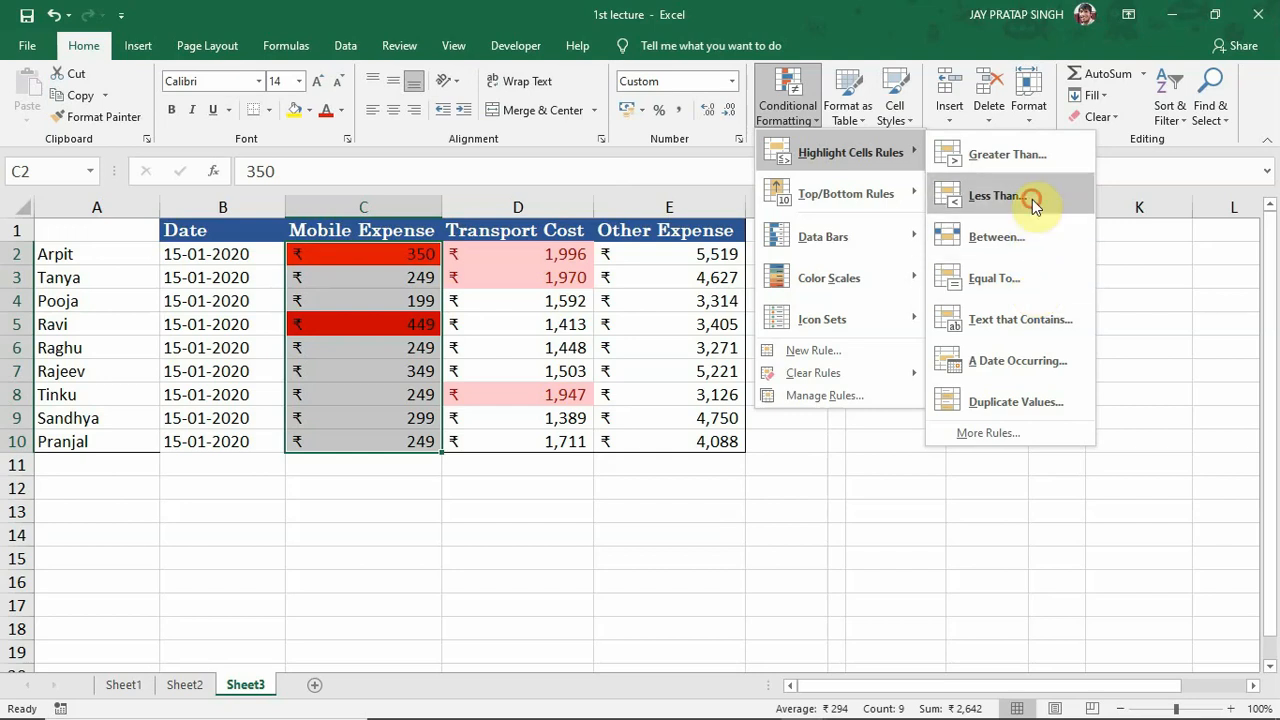
key("BackSpace")
type("250")
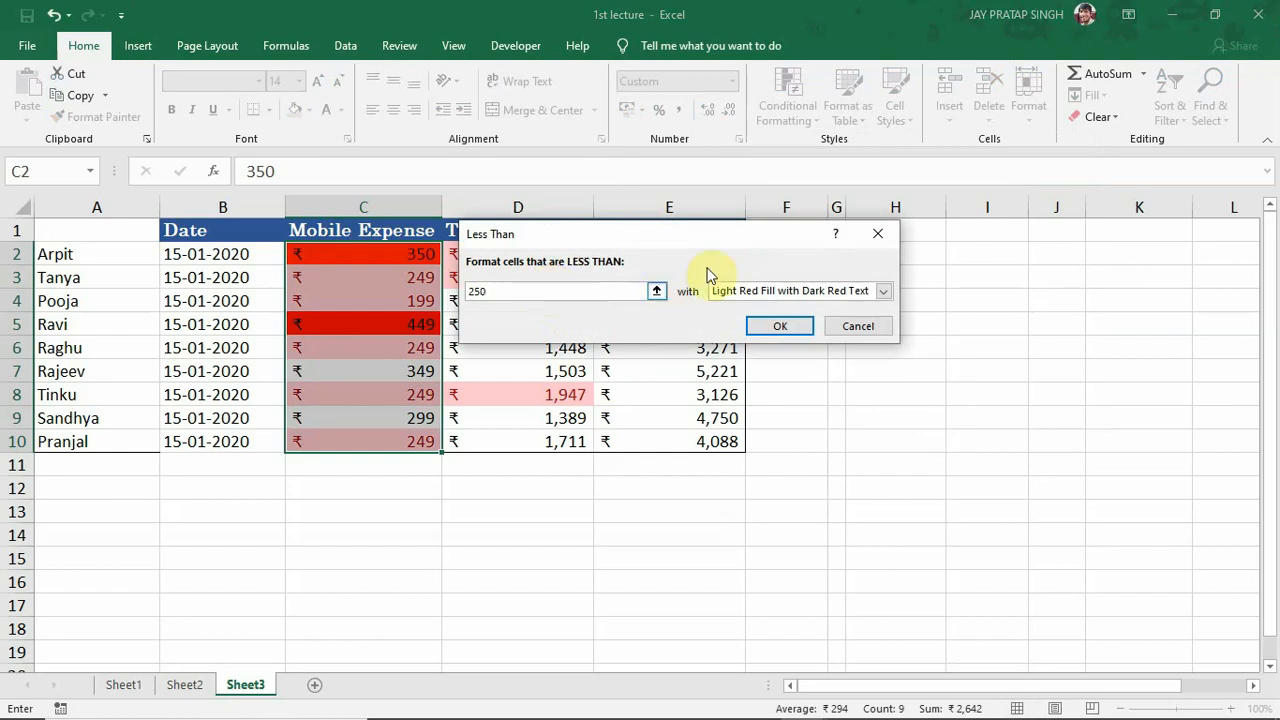
Give the Less Than rule a custom format with a light green fill and apply it.
left_click(884, 291)
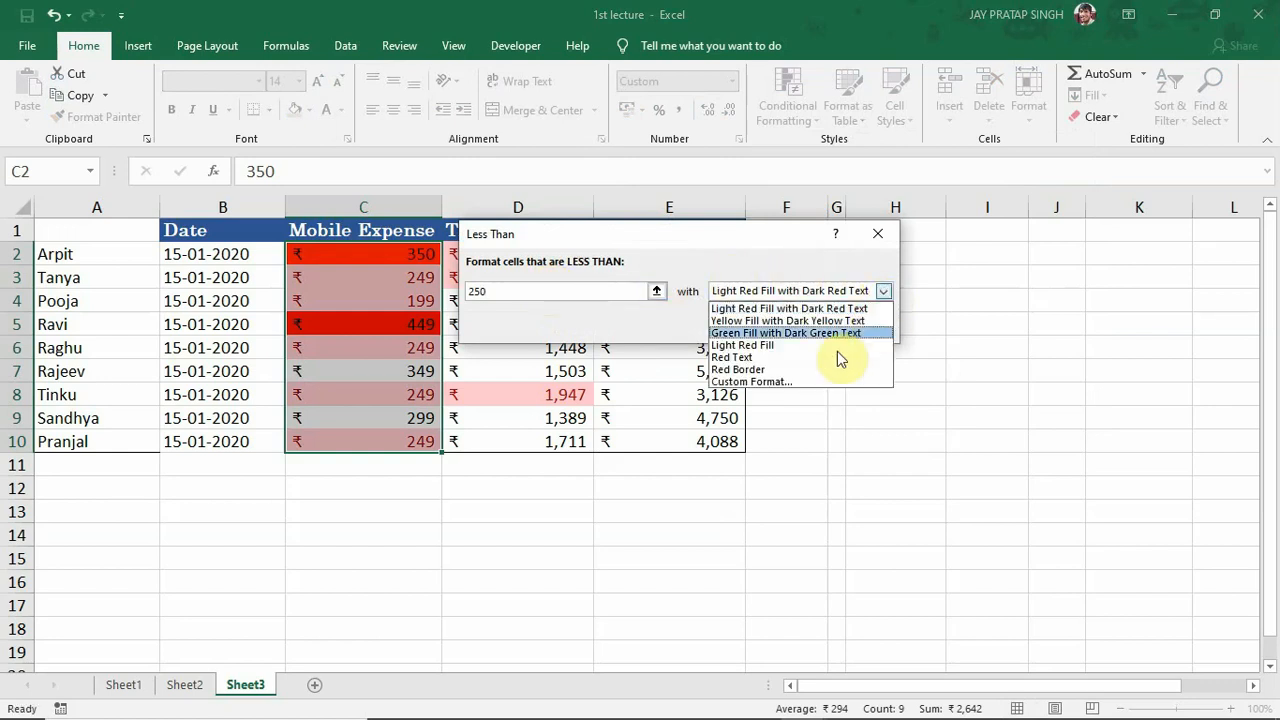
left_click(792, 381)
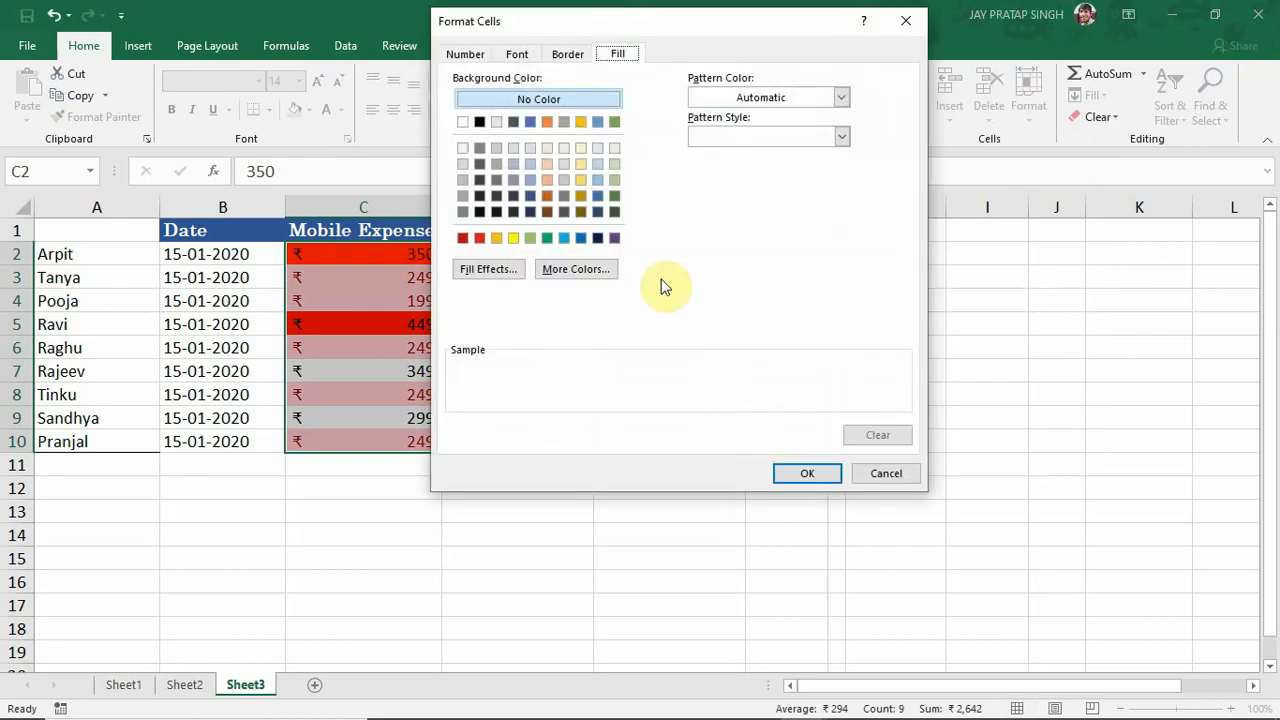
left_click(531, 240)
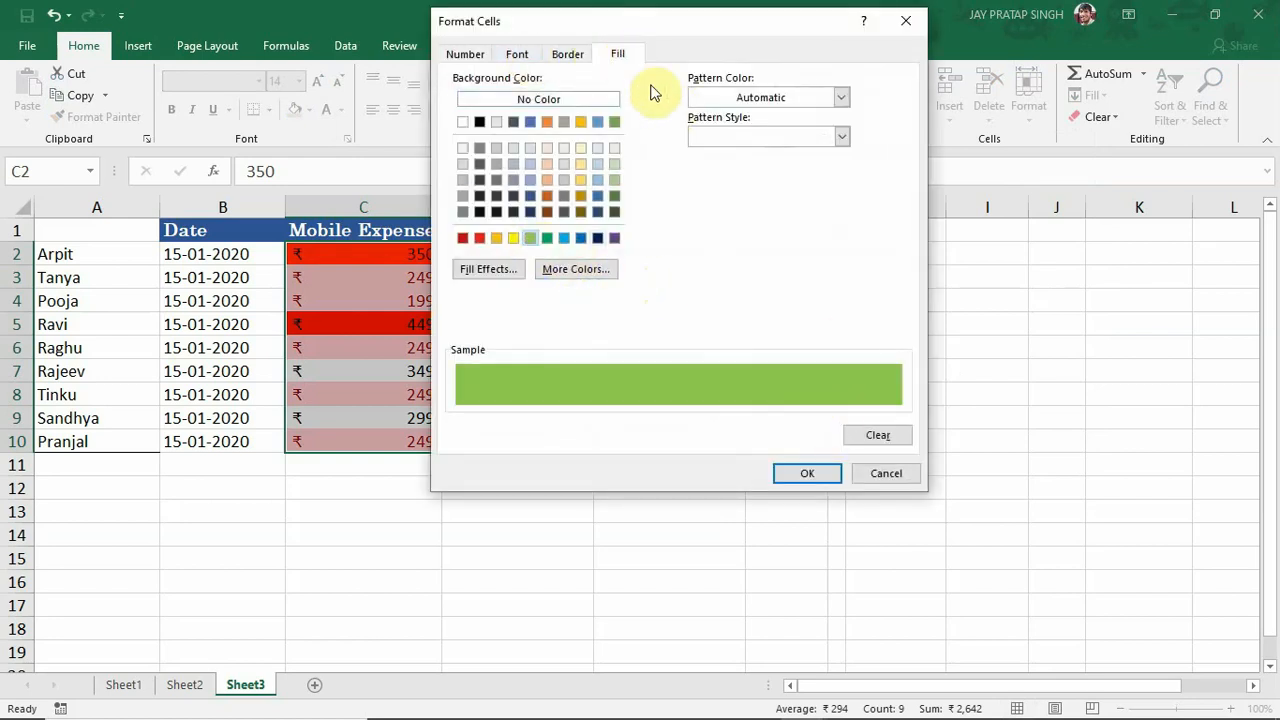
left_click(797, 476)
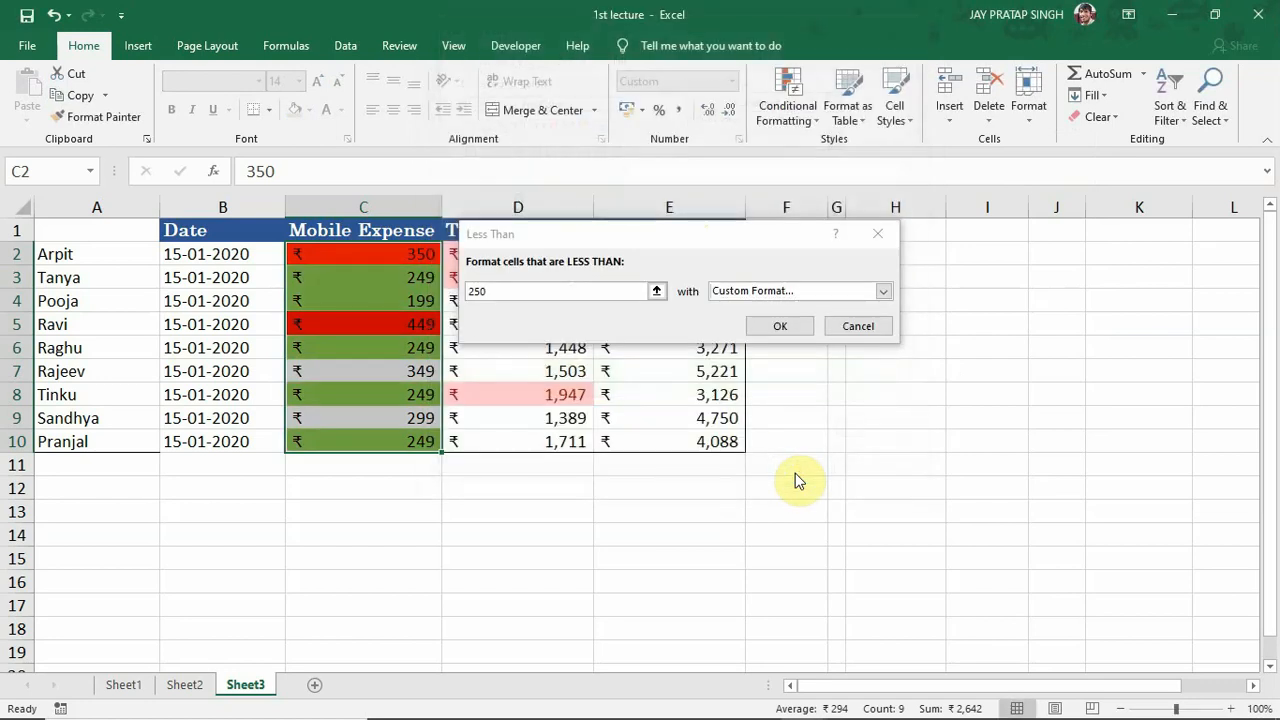
left_click(785, 327)
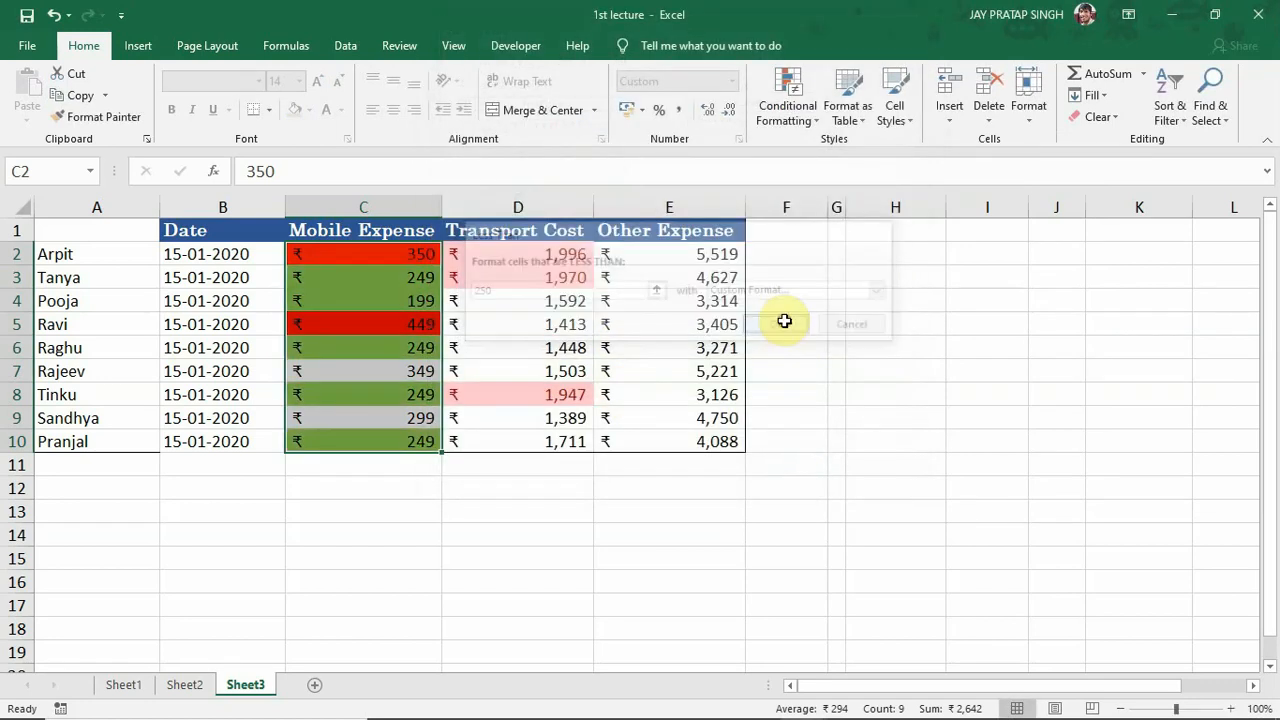
Compare the green-filled and unfilled Mobile Expense cells in C3:C10 against the Less Than rule.
left_click_drag(363, 277, 363, 437)
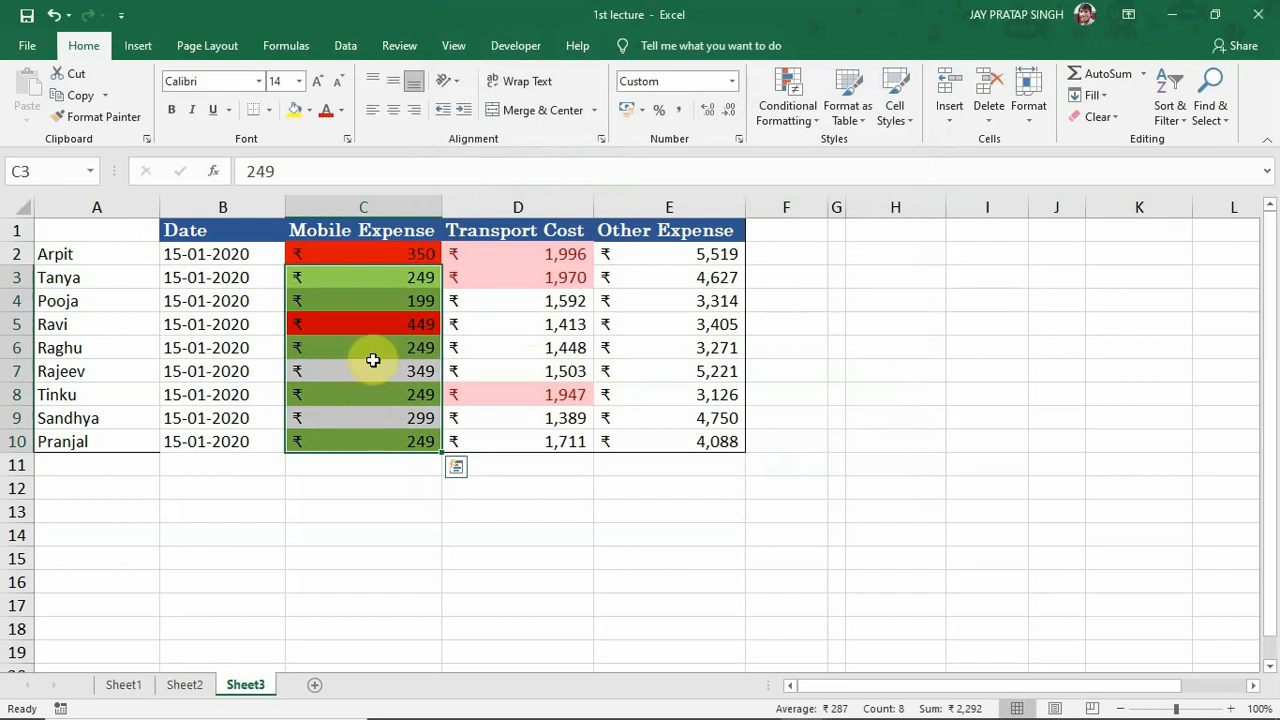
left_click(370, 279)
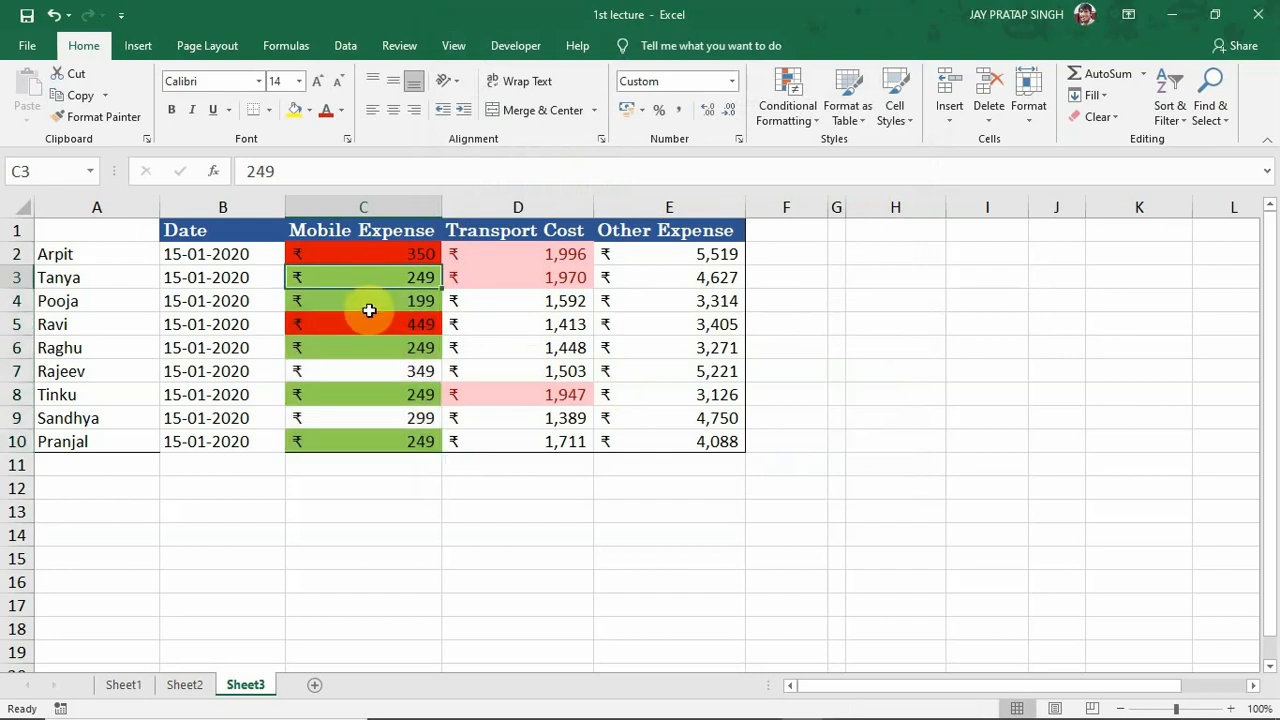
left_click(369, 305)
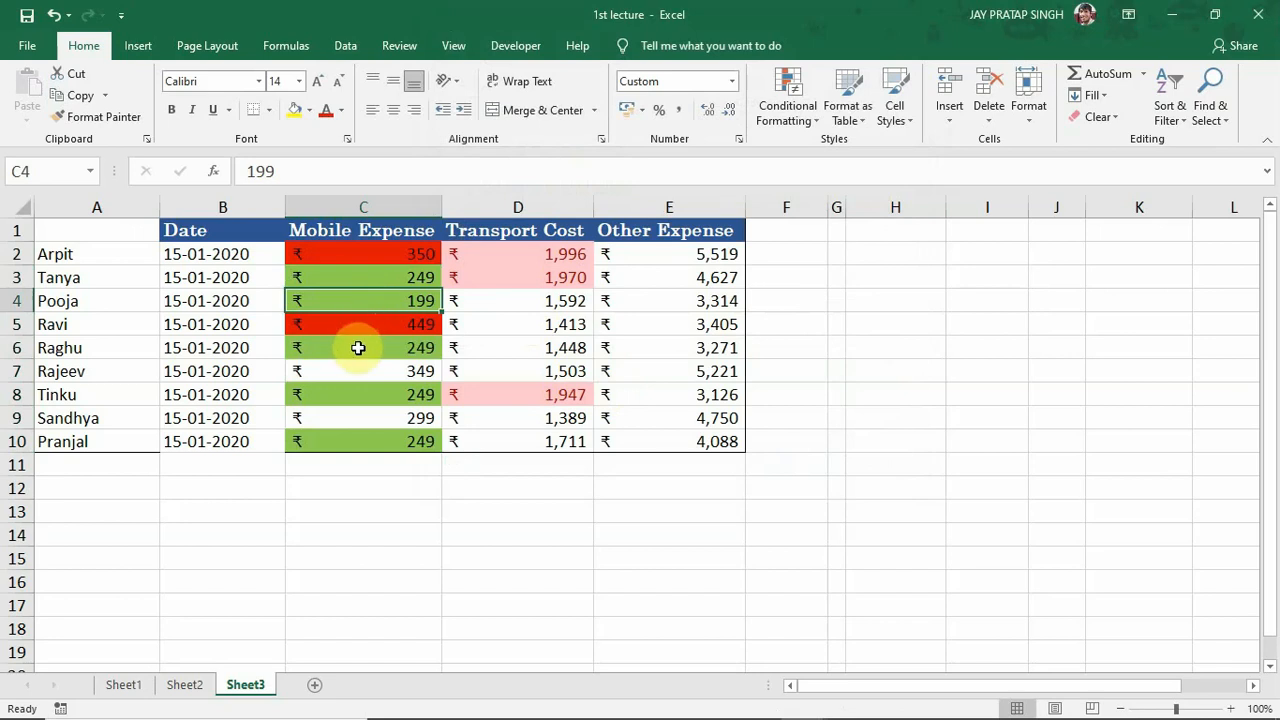
left_click(357, 348)
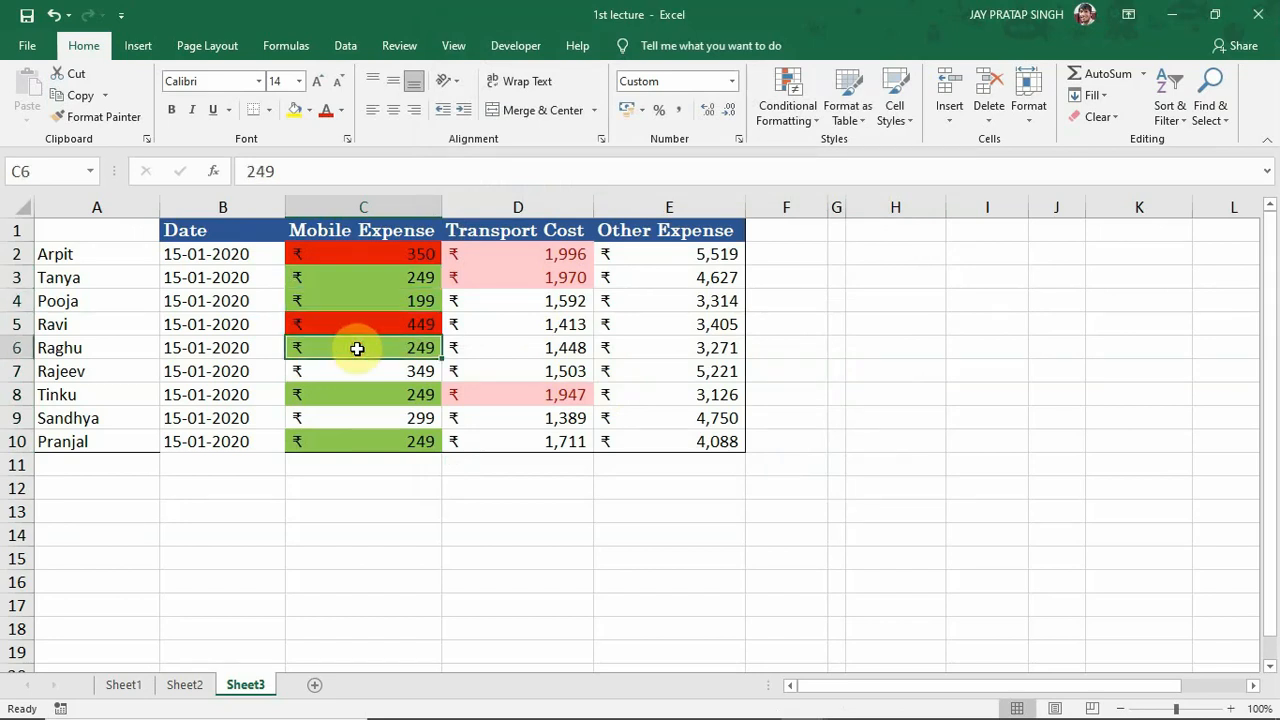
left_click(353, 371)
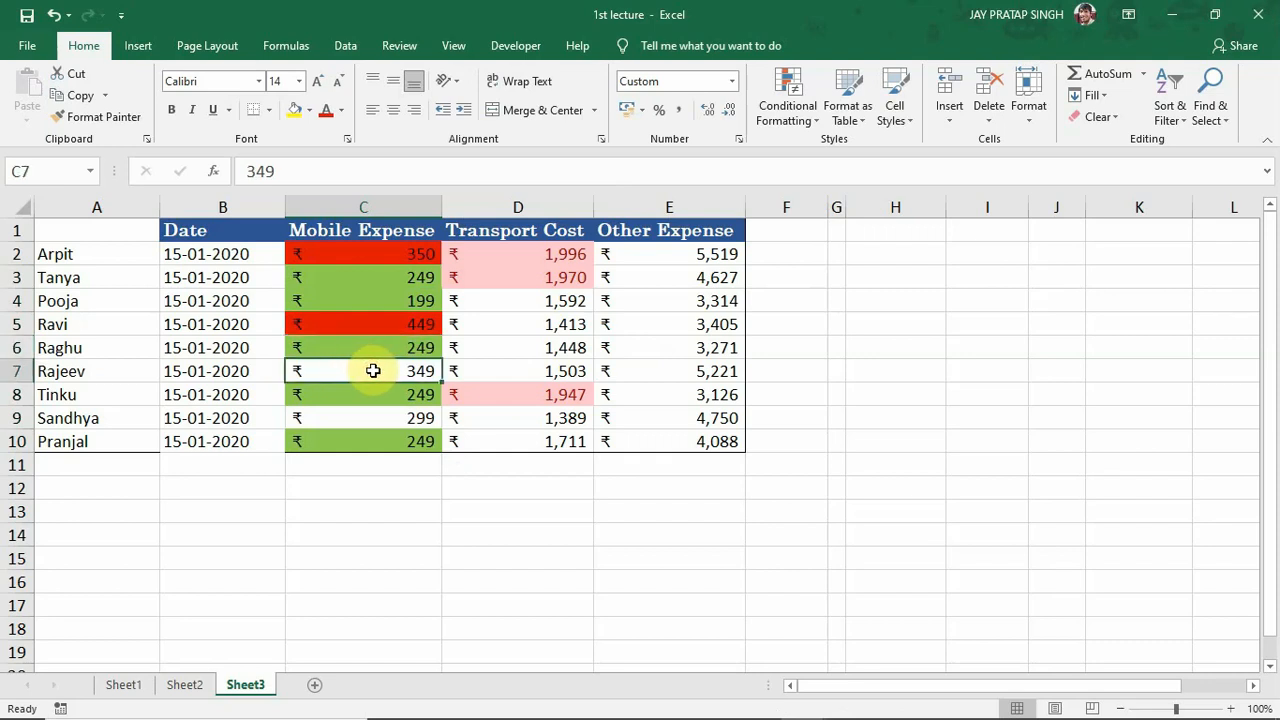
left_click(368, 418)
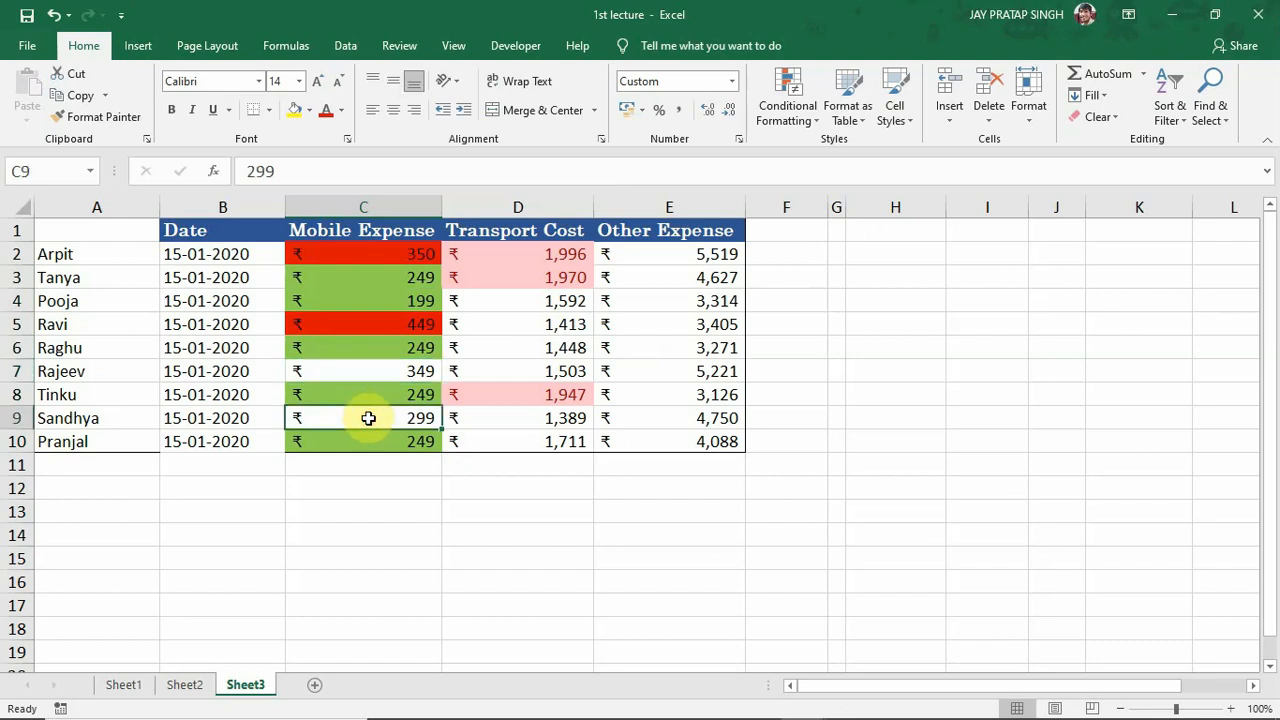
Set up a Between highlight rule for the Mobile Expense values in C2:C10 with limits 250 and 350.
left_click(368, 254)
left_click_drag(368, 254, 394, 441)
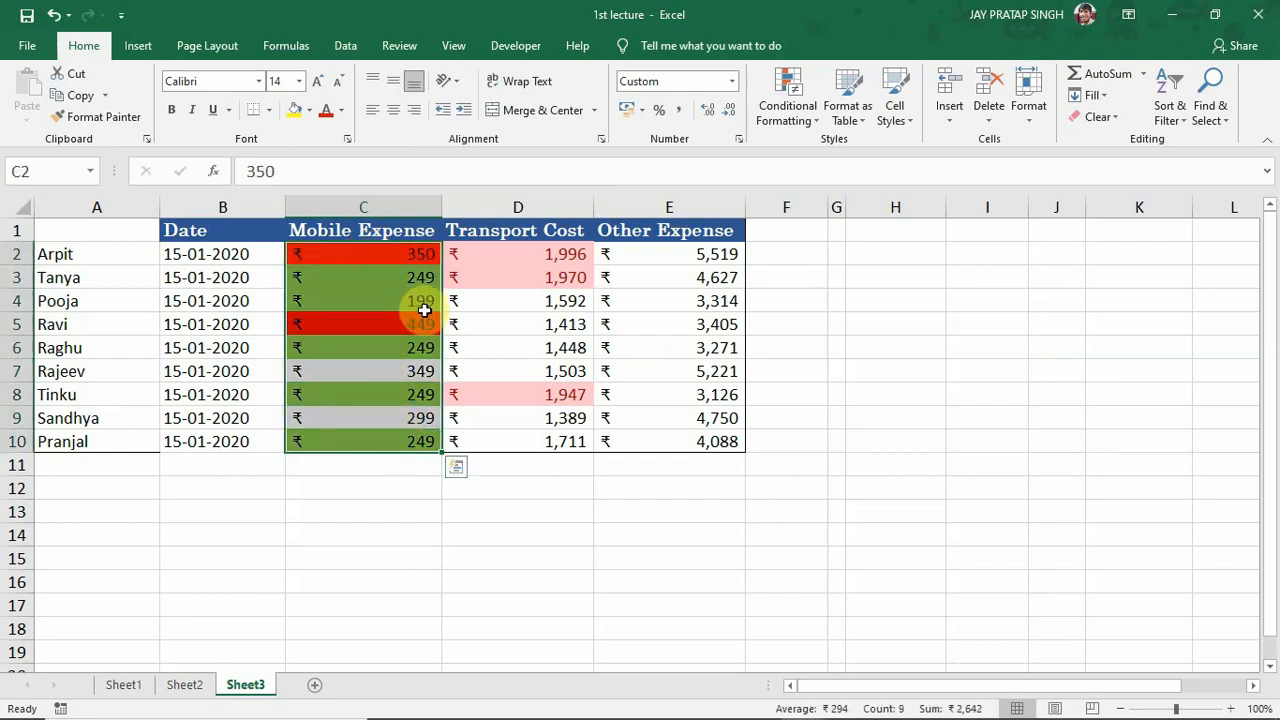
left_click(817, 124)
mouse_move(820, 152)
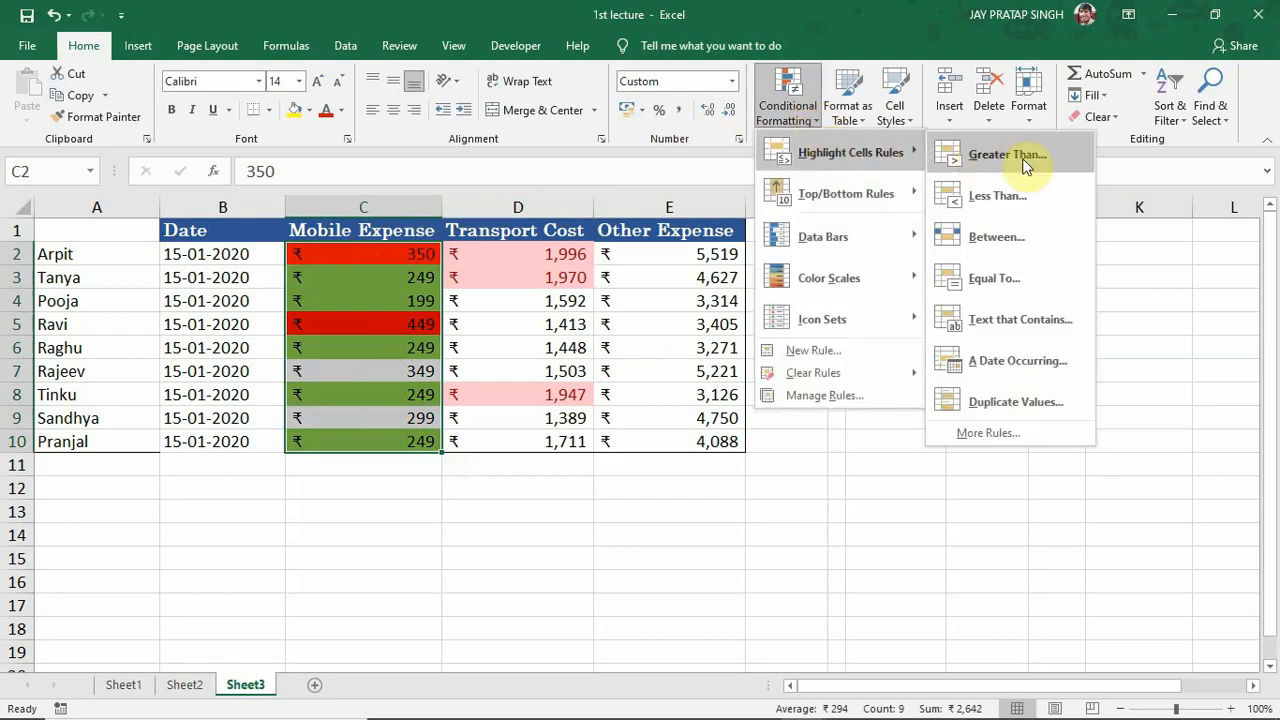
left_click(1017, 234)
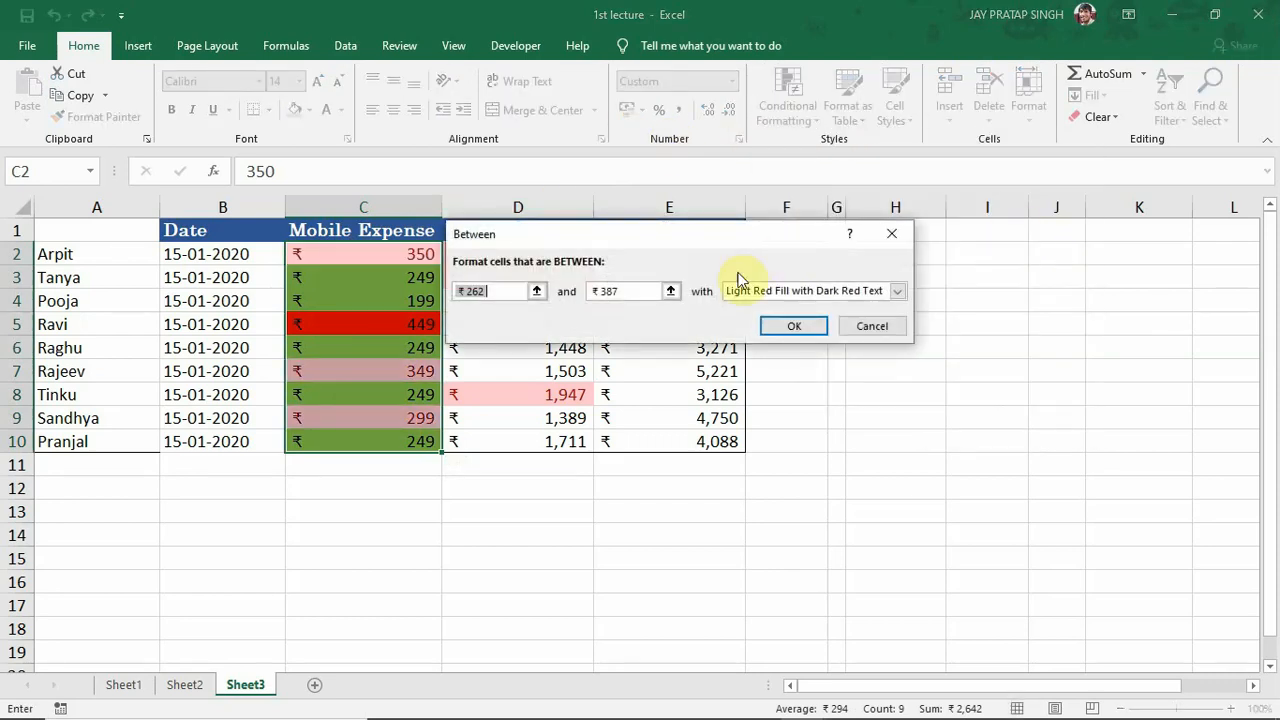
key("BackSpace")
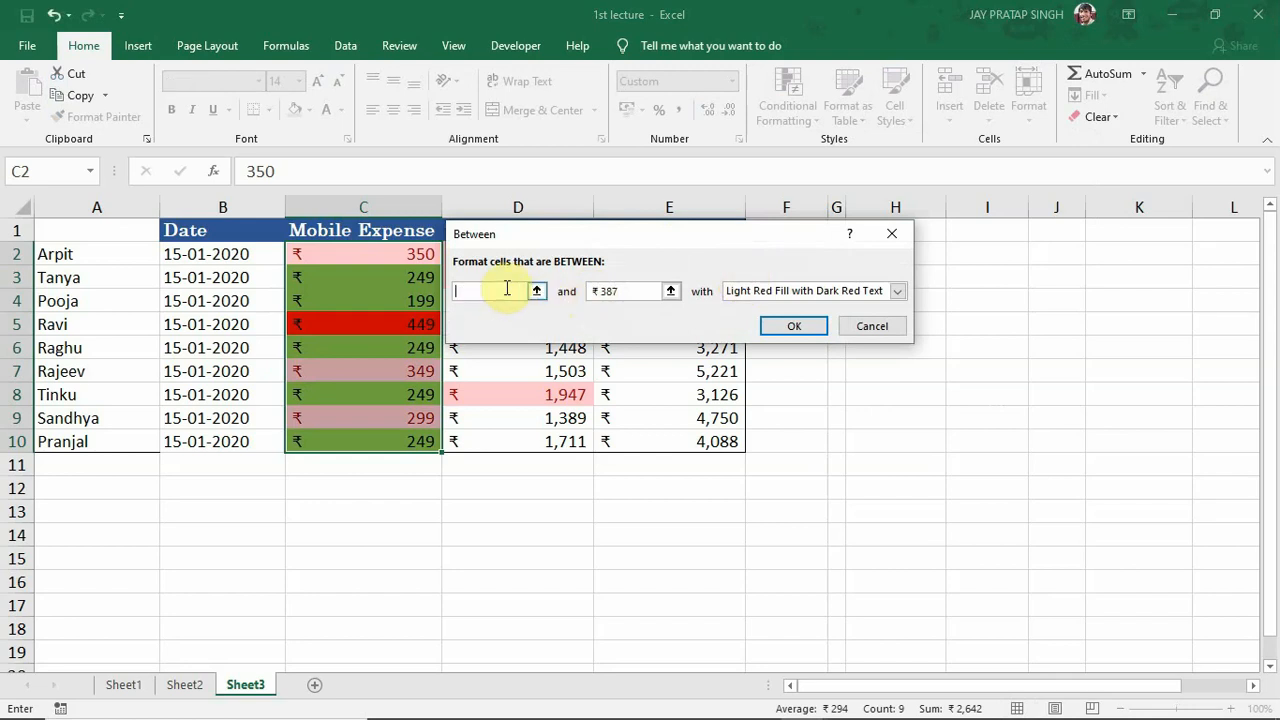
type("250")
left_click(624, 291)
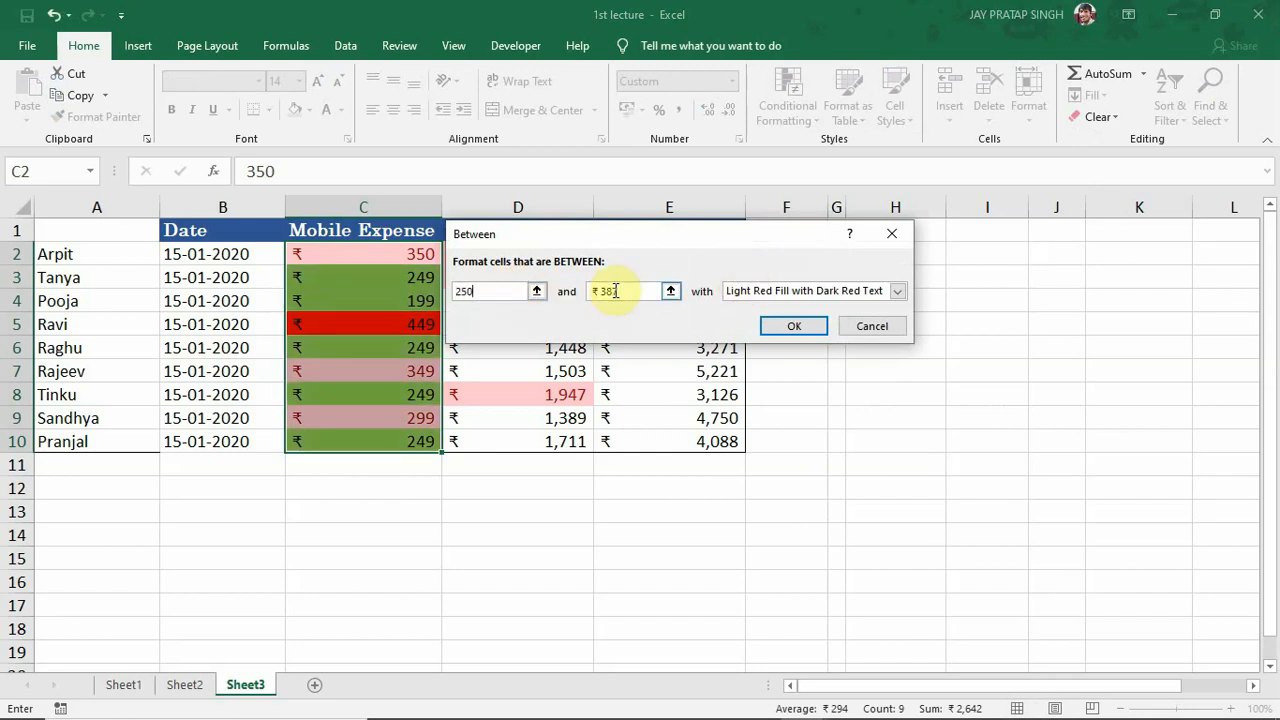
key("BackSpace")
key("BackSpace")
key("BackSpace")
key("BackSpace")
key("BackSpace")
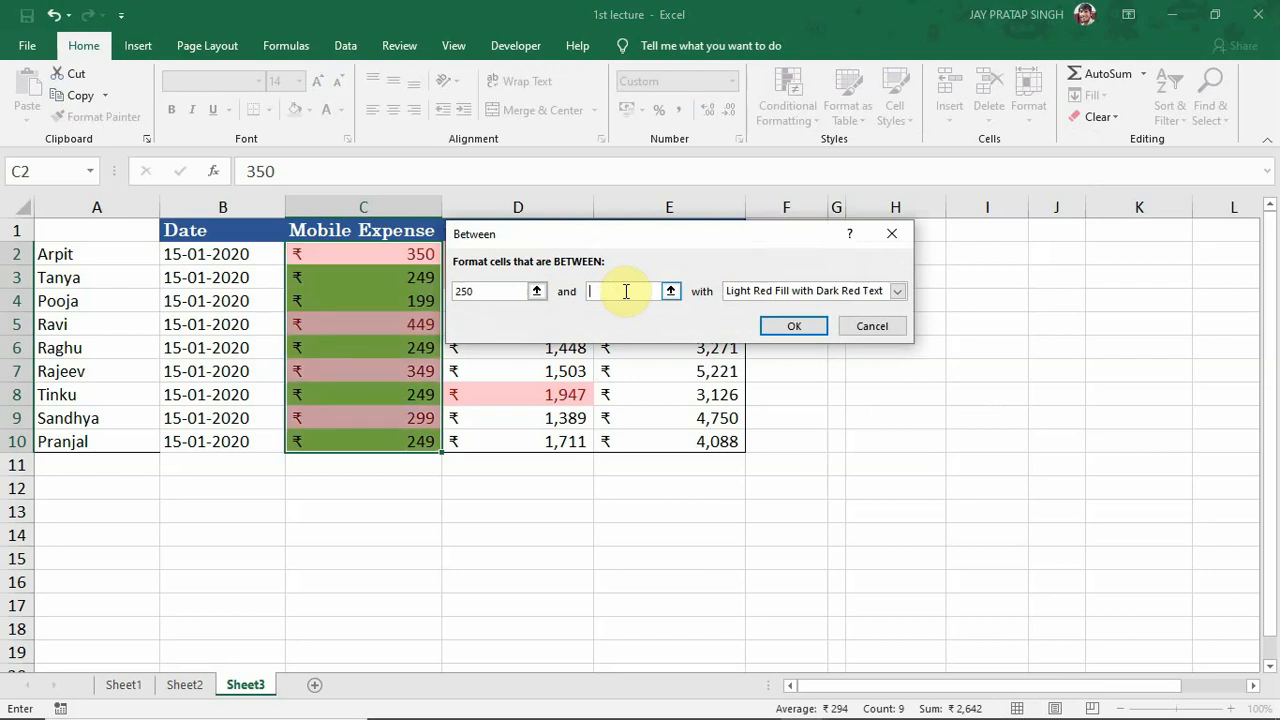
type("350")
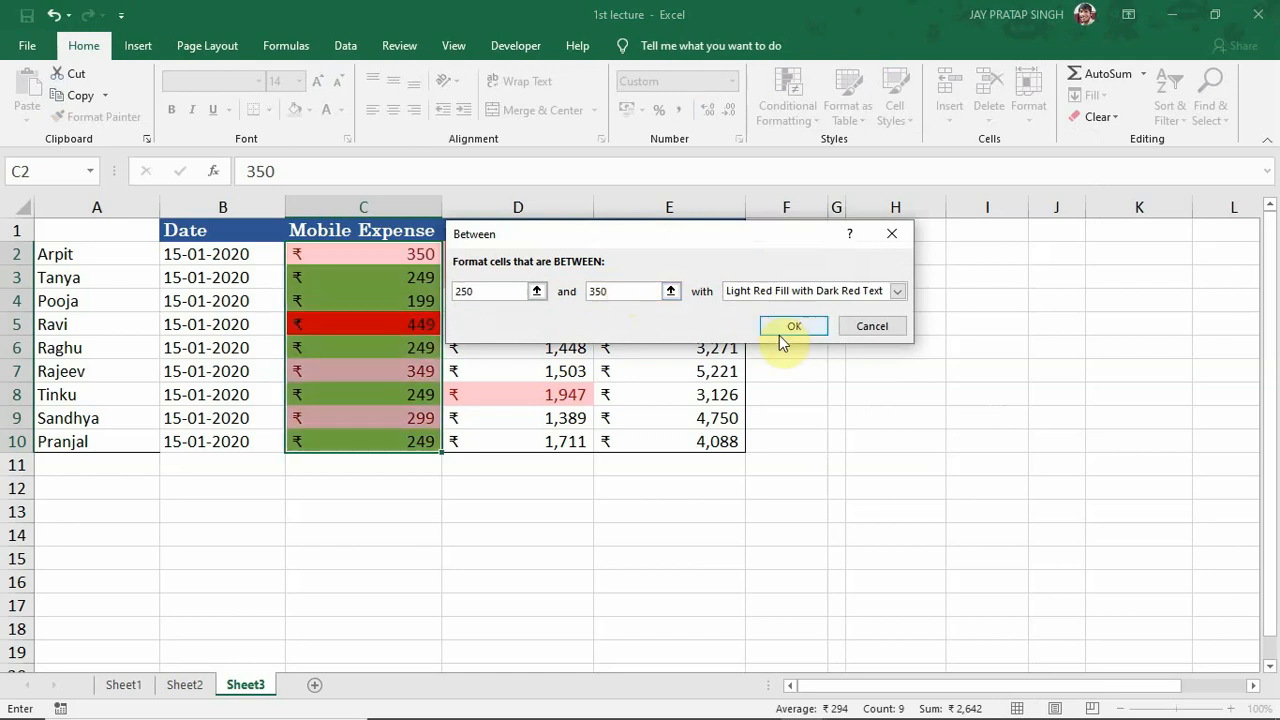
Give the Between rule a custom format with a yellow fill, apply it, and check cells C3 and C2.
left_click(896, 291)
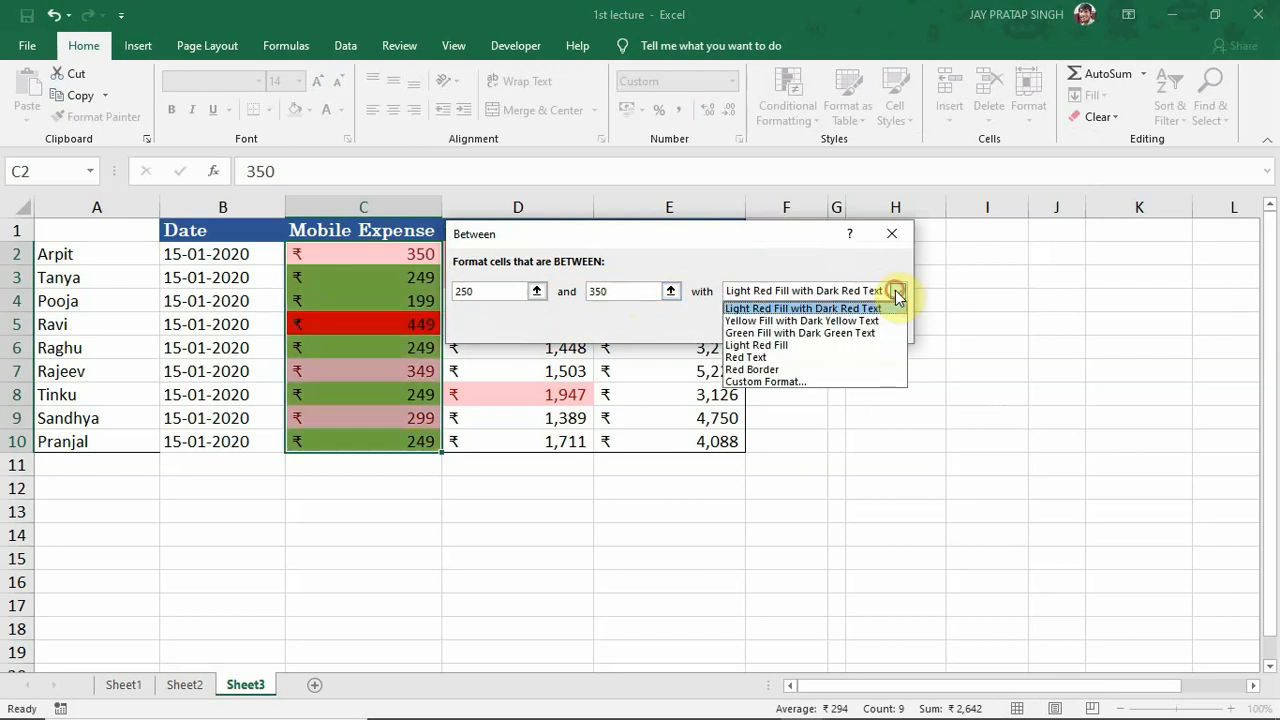
left_click(790, 380)
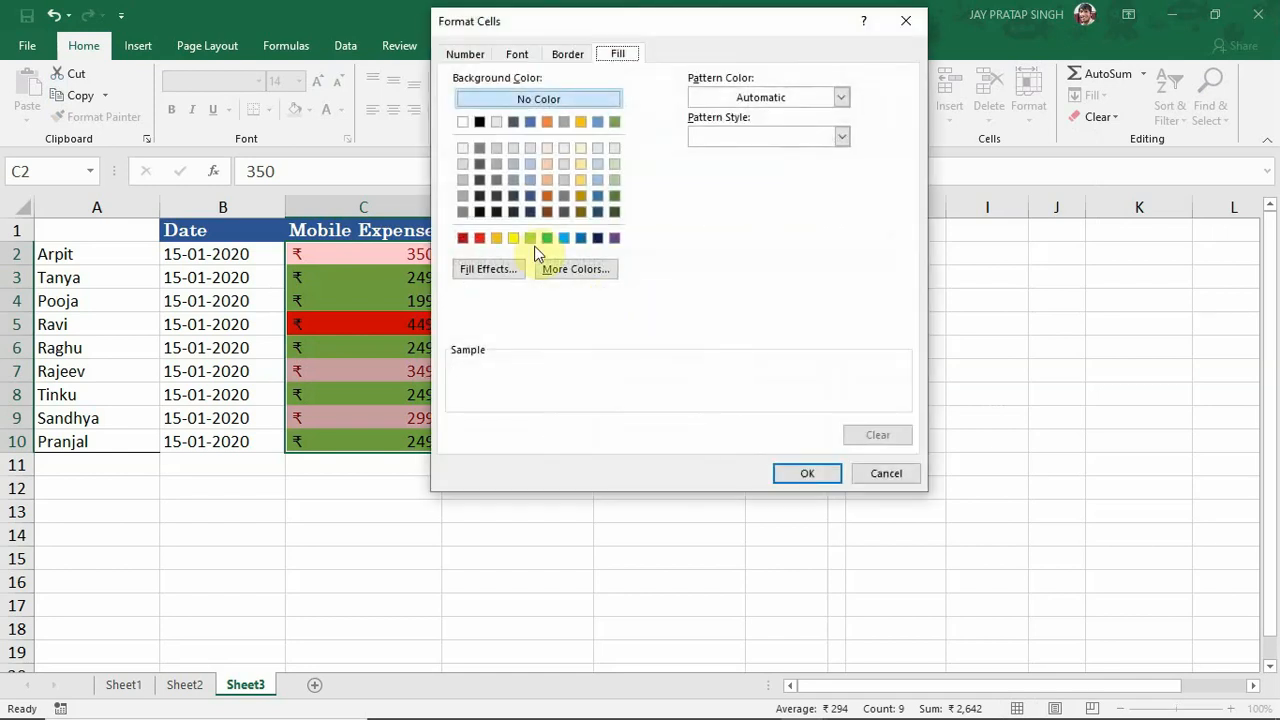
left_click(514, 238)
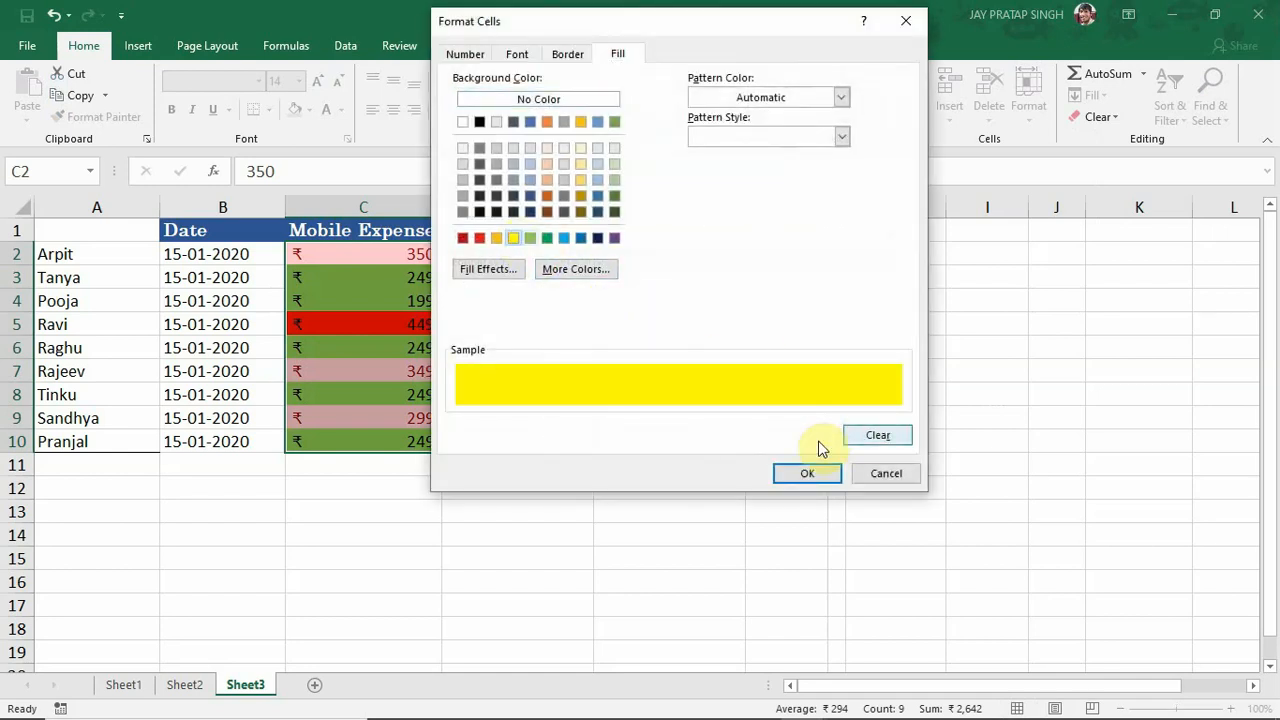
left_click(809, 476)
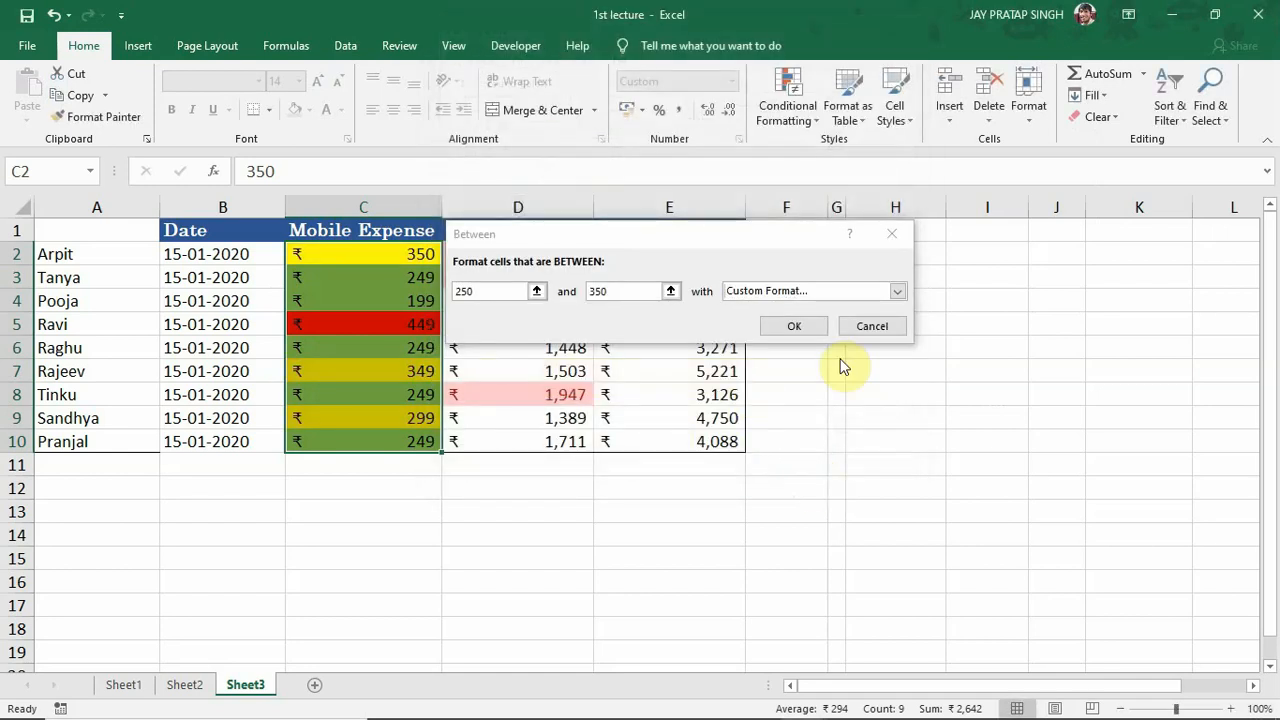
left_click(800, 327)
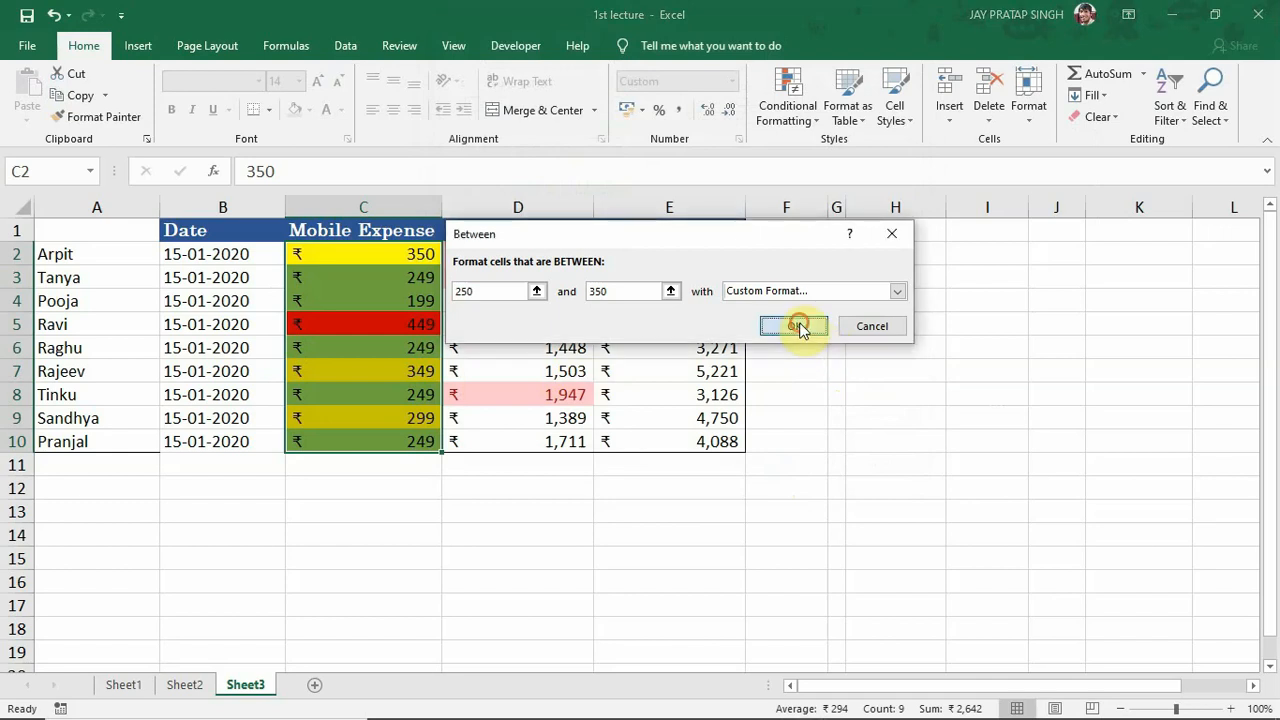
left_click(354, 287)
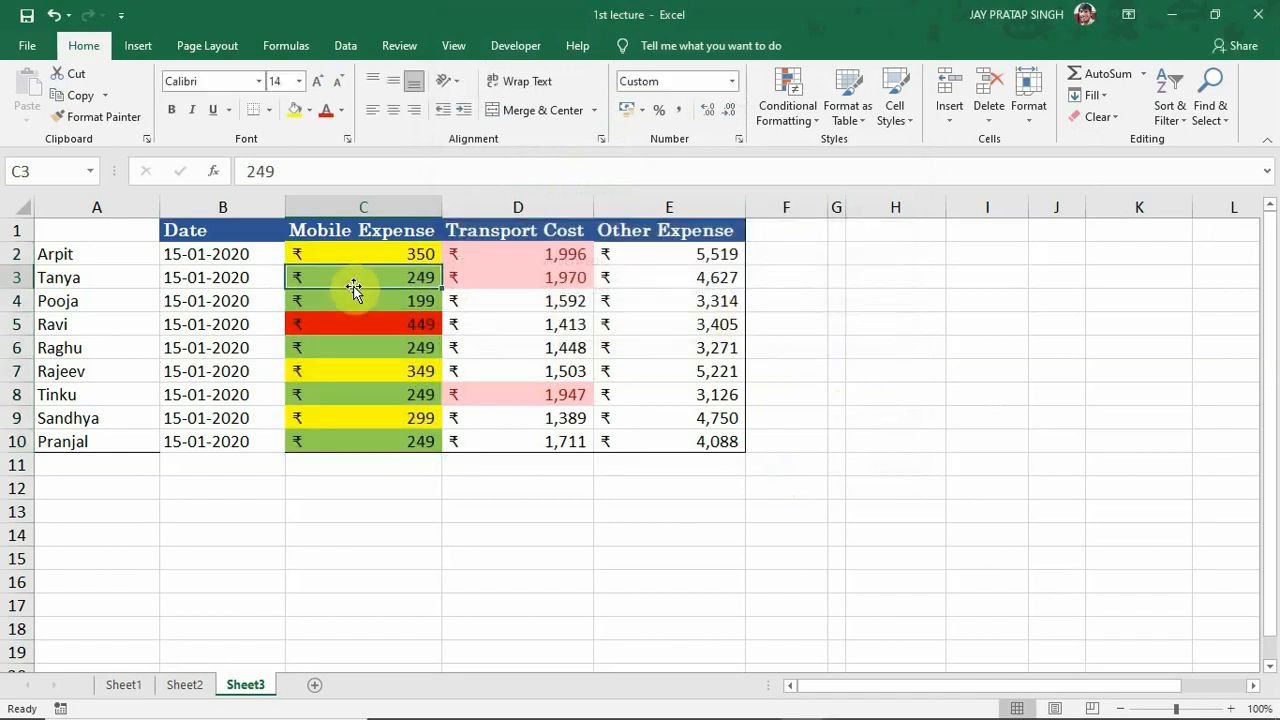
left_click(342, 257)
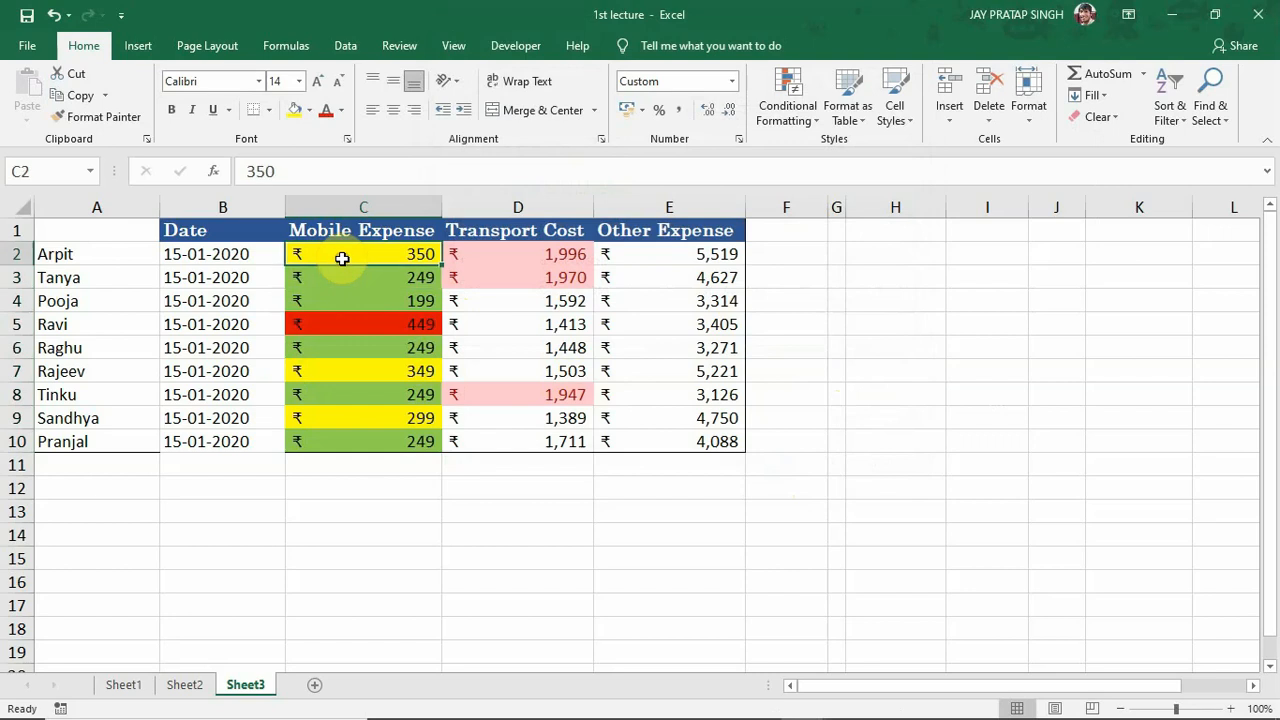
Review the Between, Less Than and Greater Than rules for C2:C10 in the Conditional Formatting Rules Manager.
left_click_drag(342, 257, 338, 452)
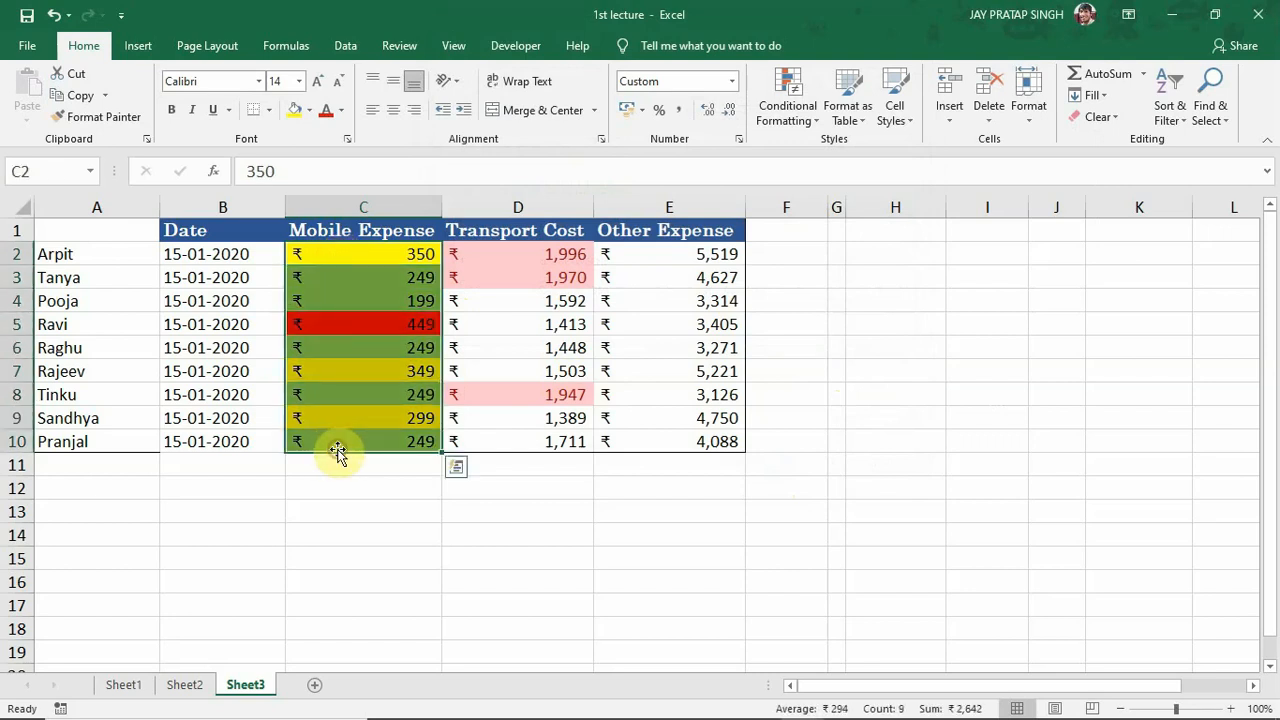
left_click(815, 120)
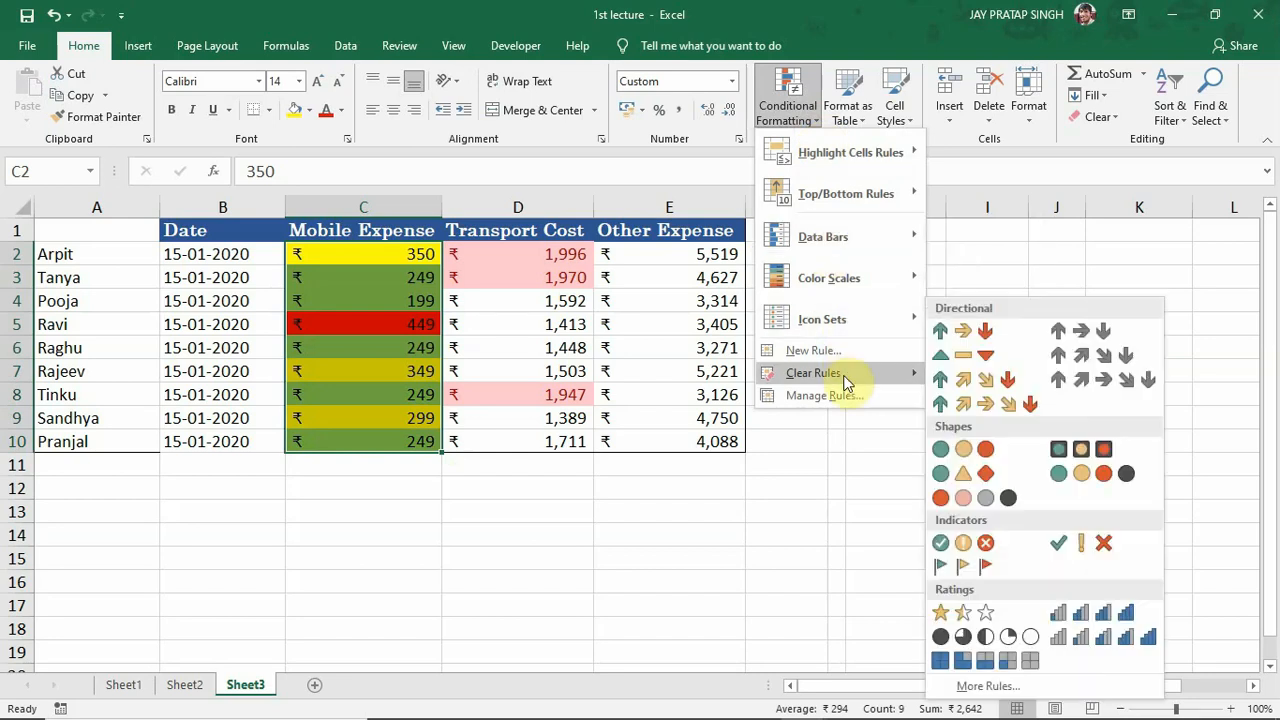
left_click(823, 396)
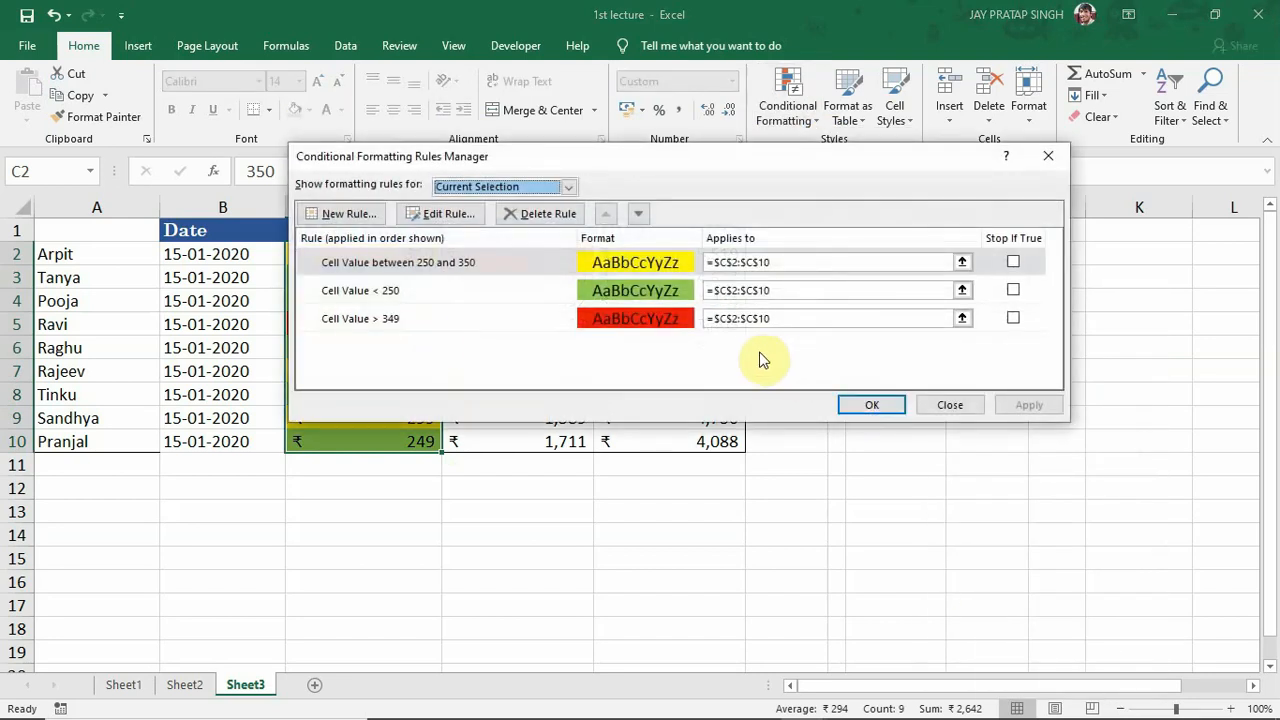
left_click(479, 262)
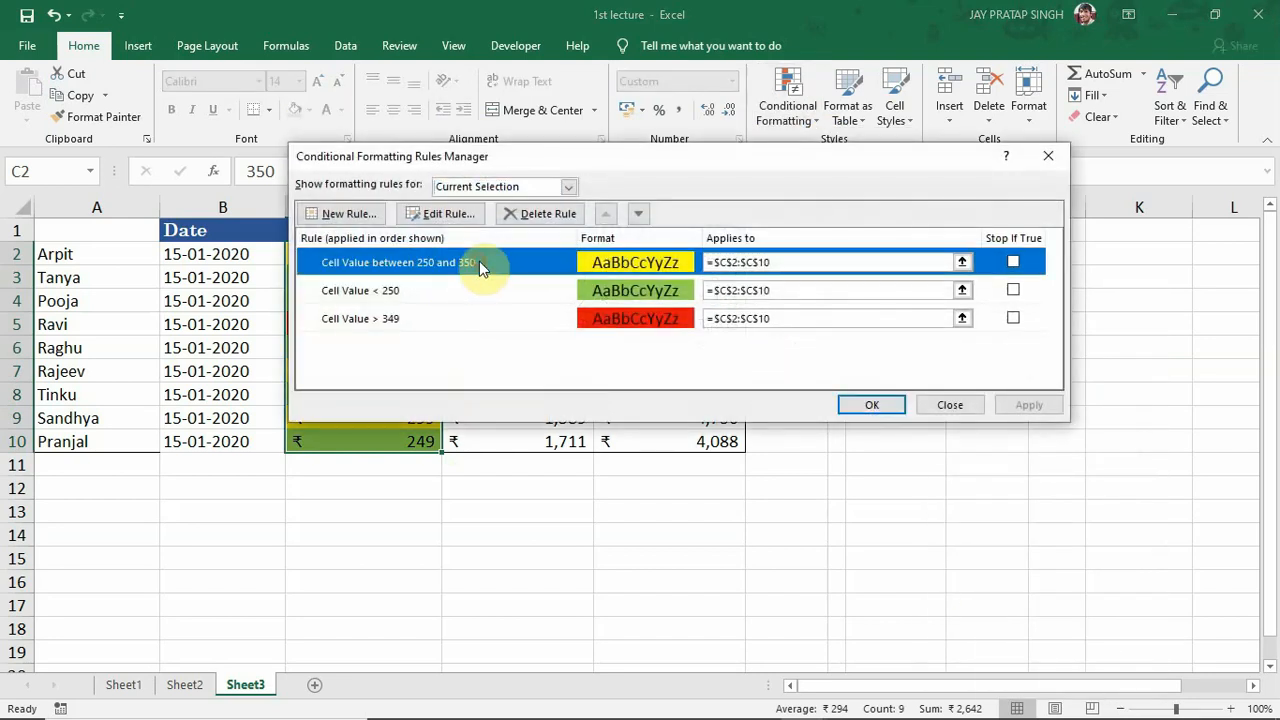
left_click(478, 290)
left_click(476, 318)
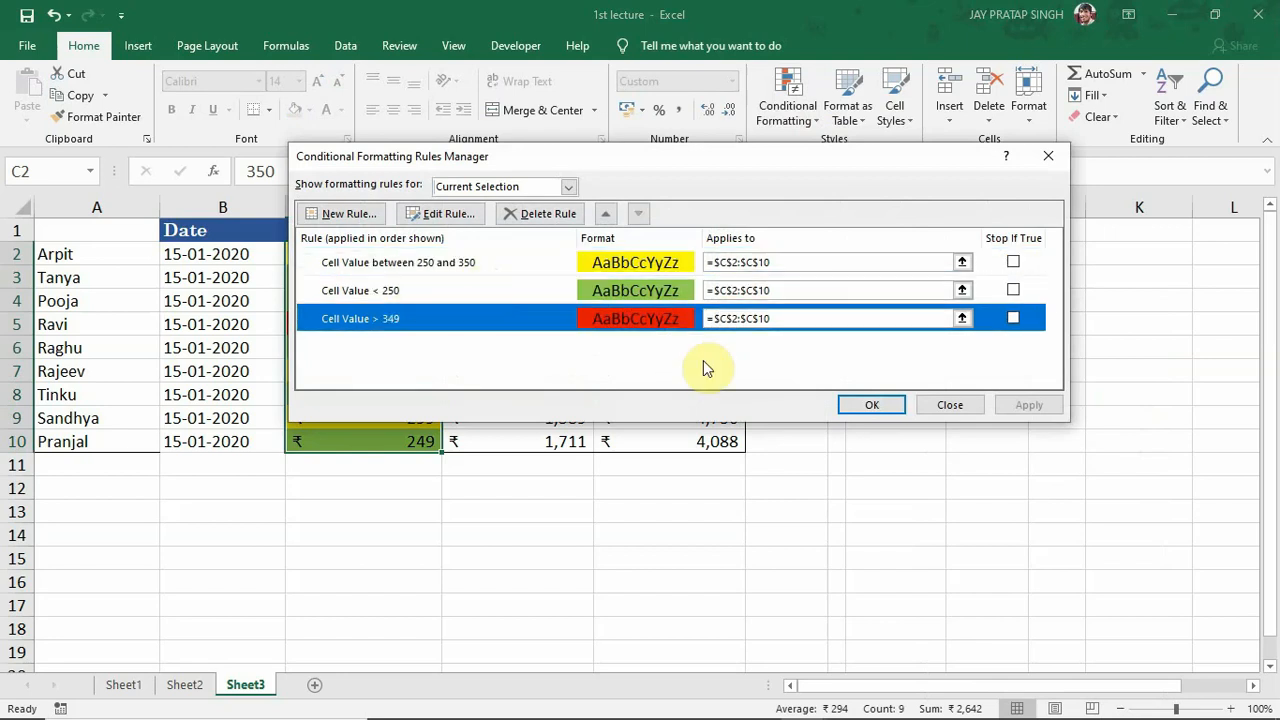
left_click(958, 405)
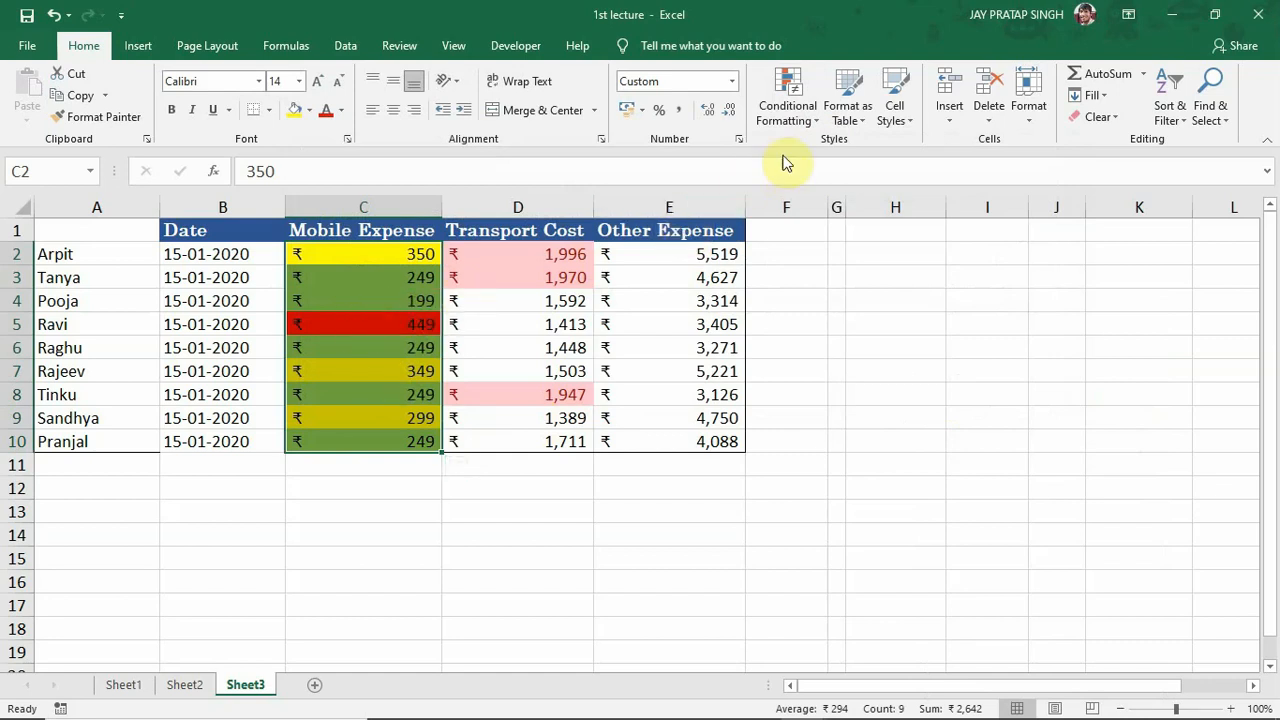
Highlight names in A2:A10 containing the text "ar" with Light Red Fill with Dark Red Text.
left_click(818, 119)
mouse_move(822, 157)
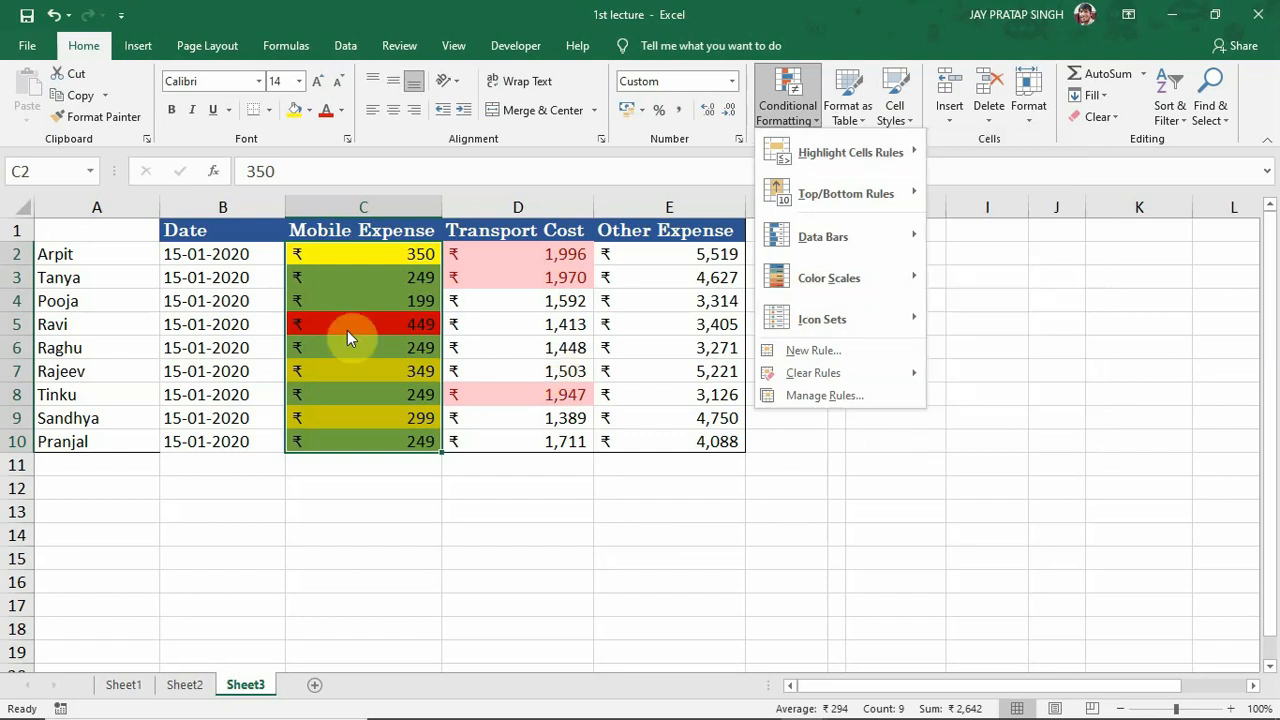
left_click(100, 254)
left_click(100, 254)
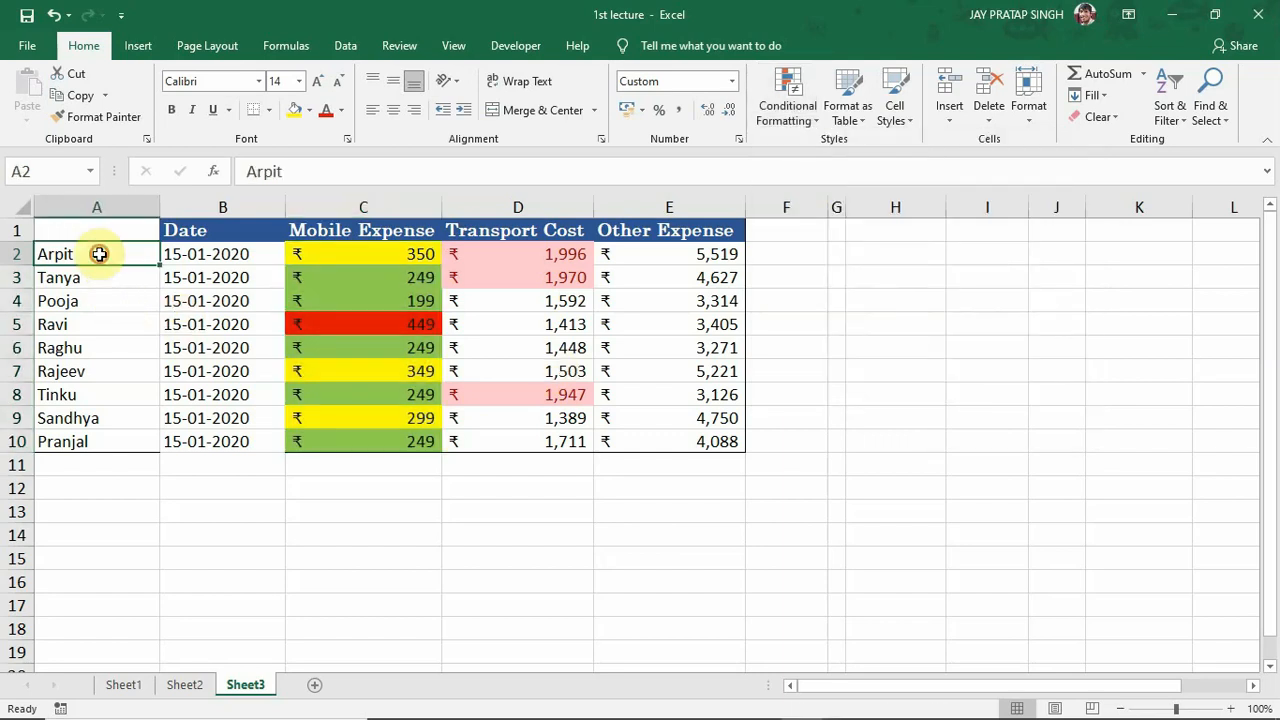
left_click_drag(100, 254, 86, 443)
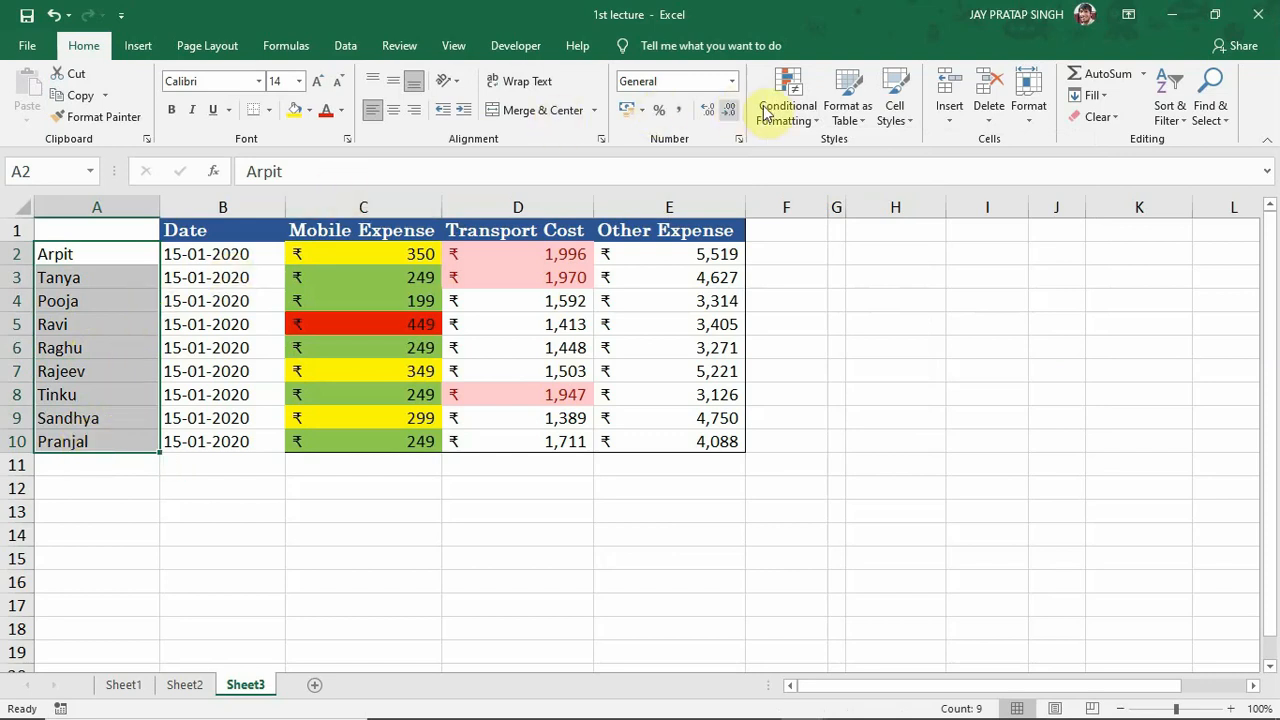
left_click(815, 120)
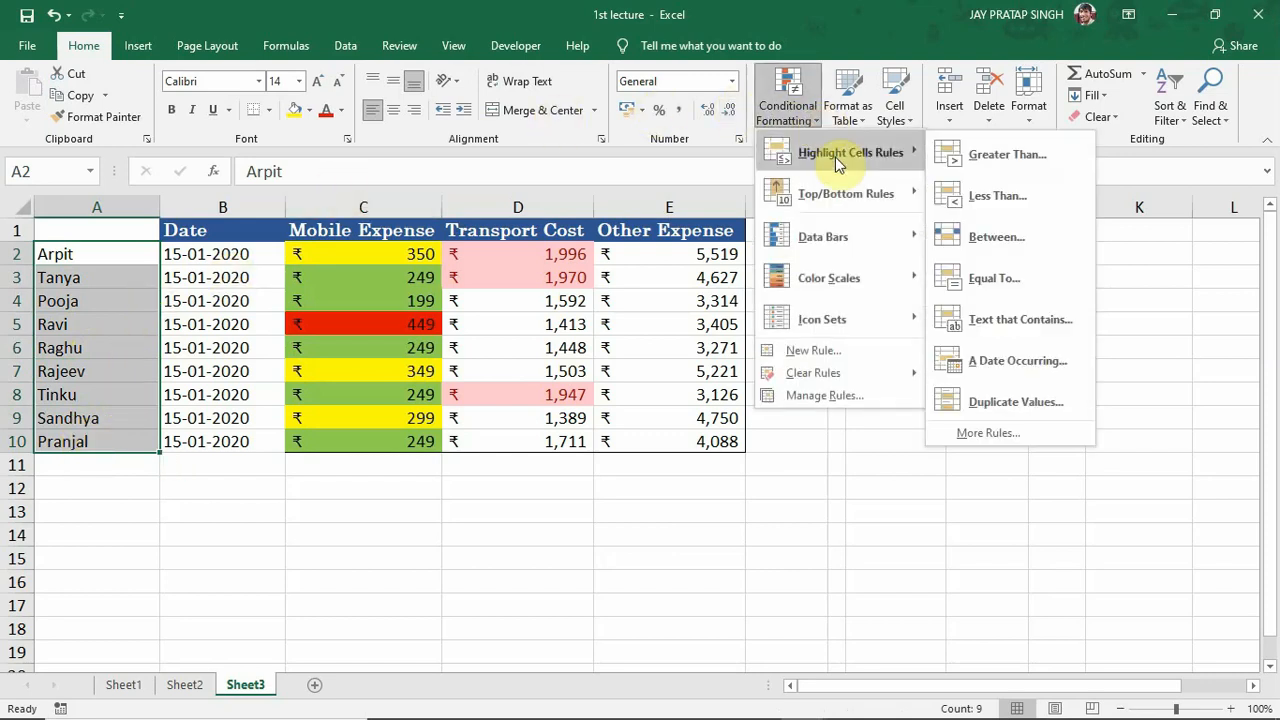
left_click(1014, 322)
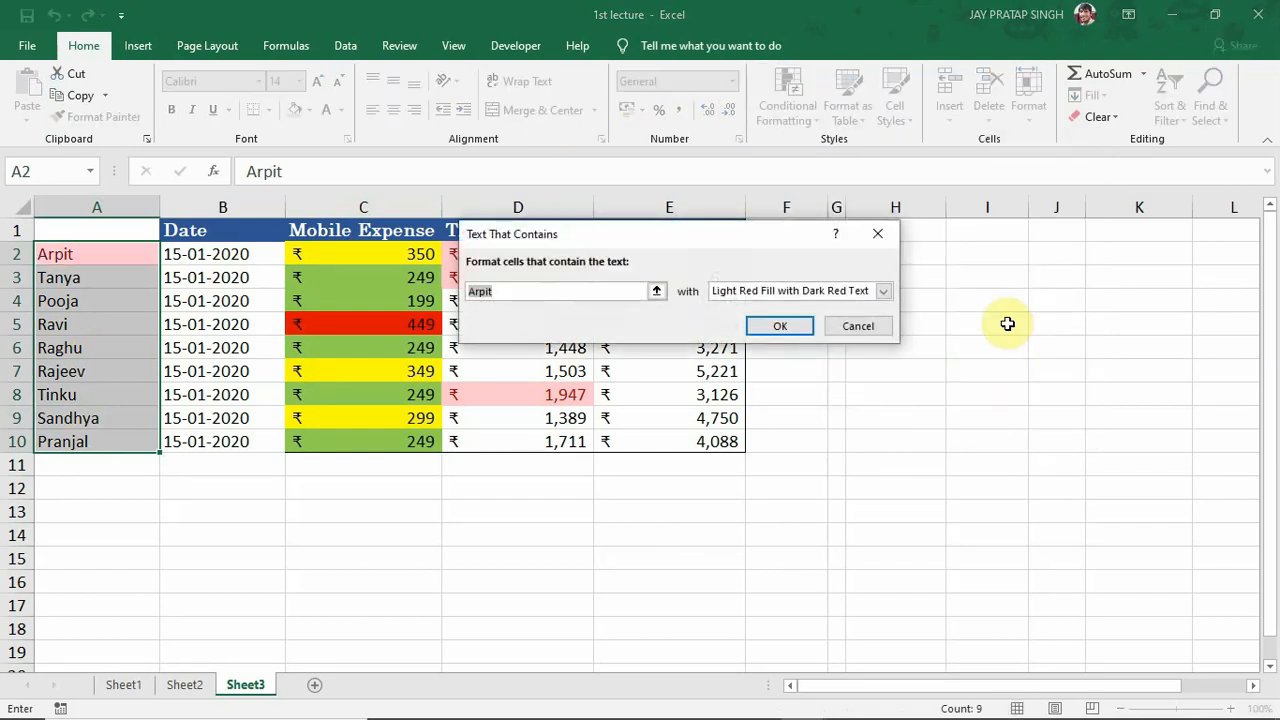
type("ar")
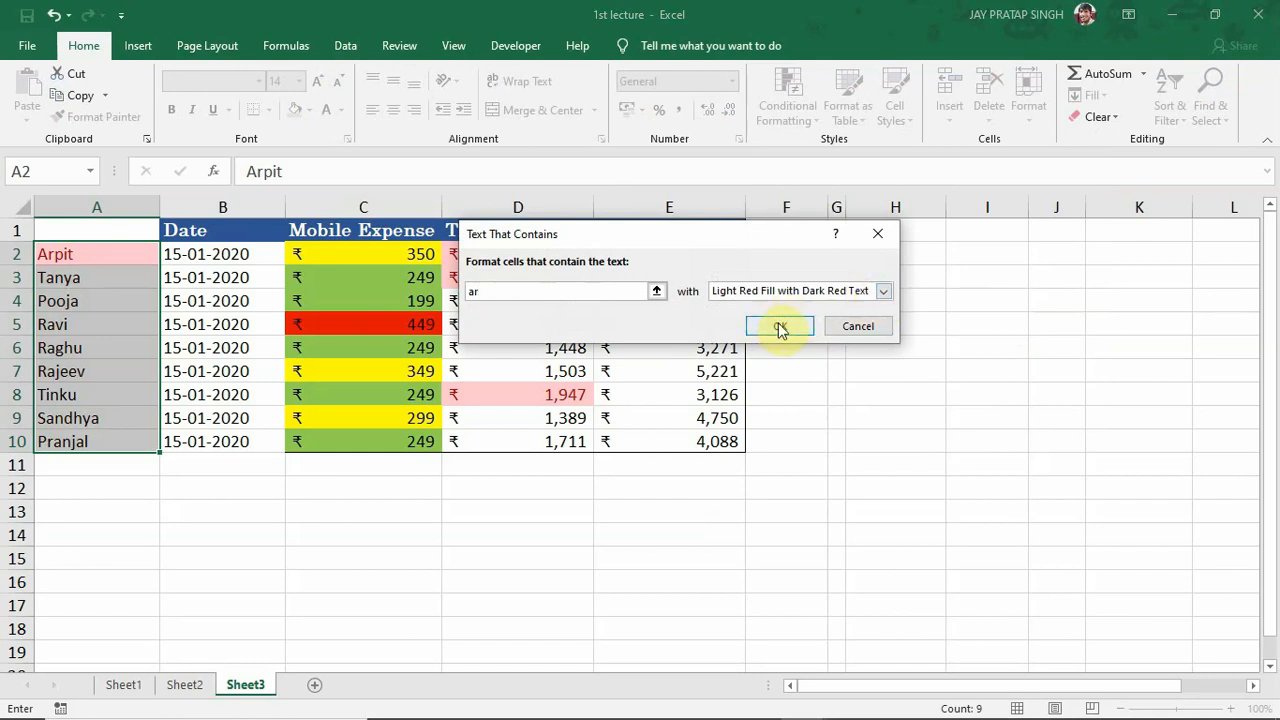
left_click(799, 333)
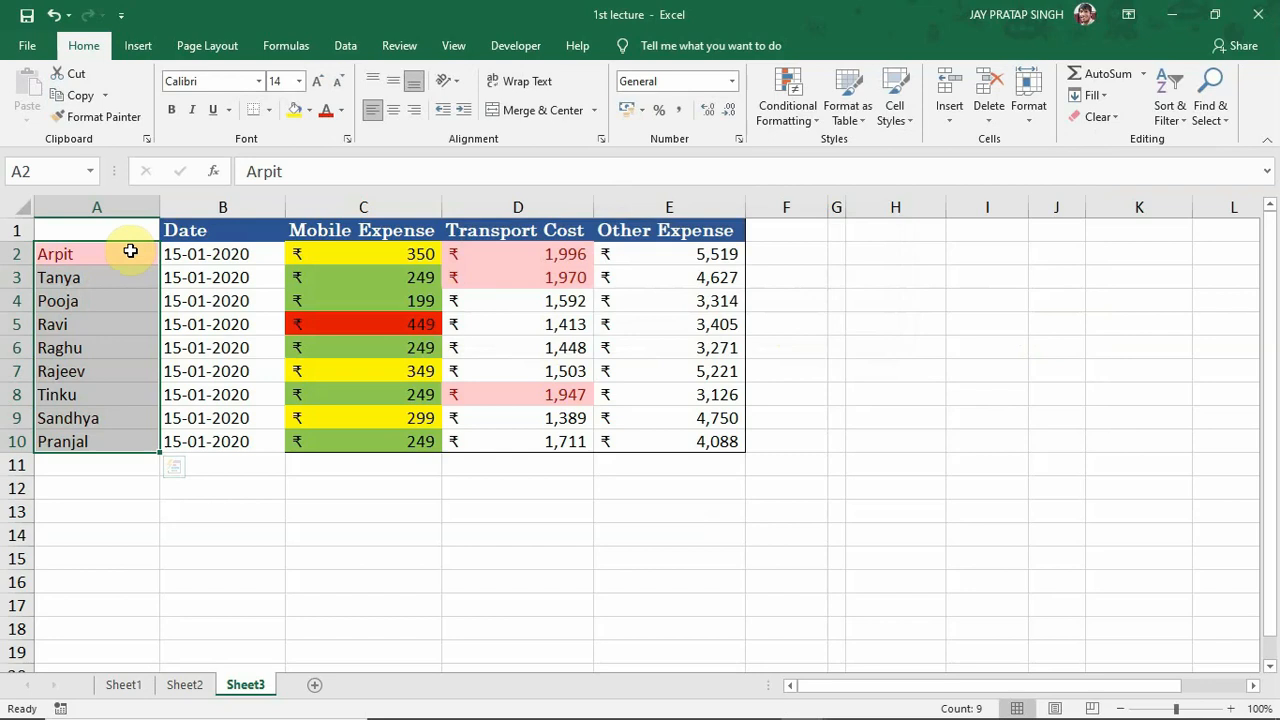
Clear the conditional formatting rules from the names in A2:A10 and from the entire sheet.
left_click(817, 117)
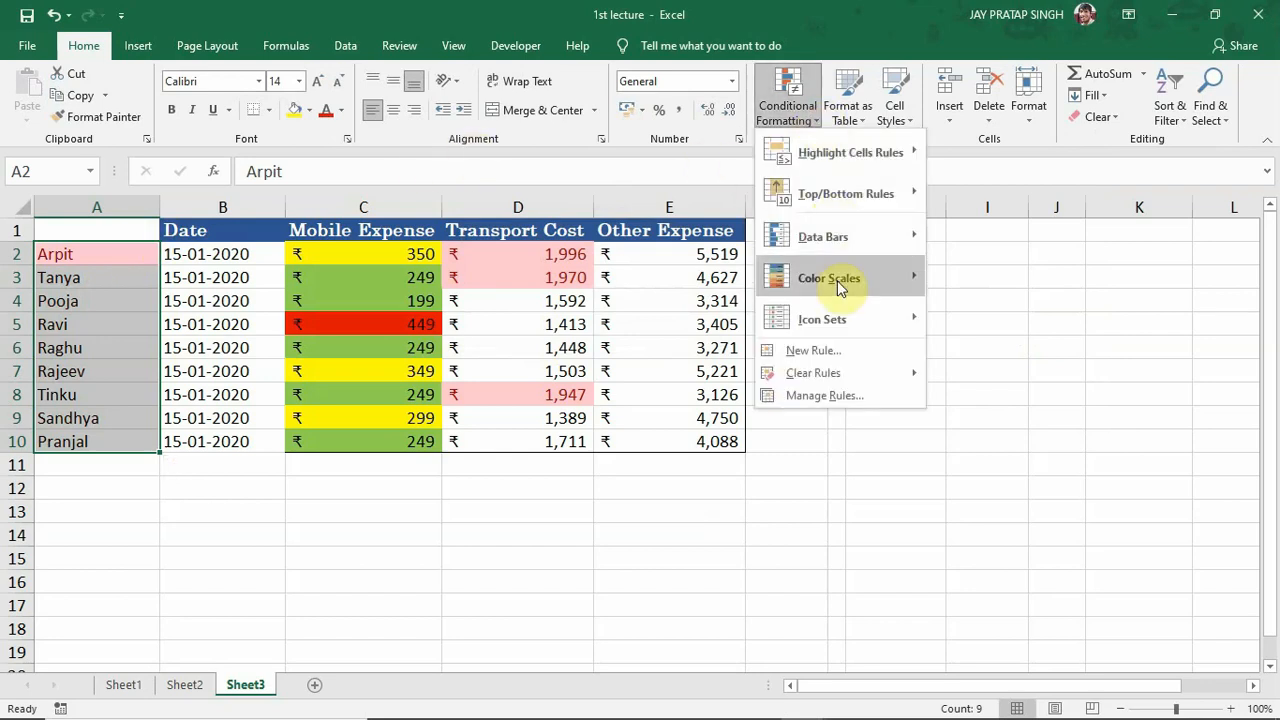
mouse_move(845, 373)
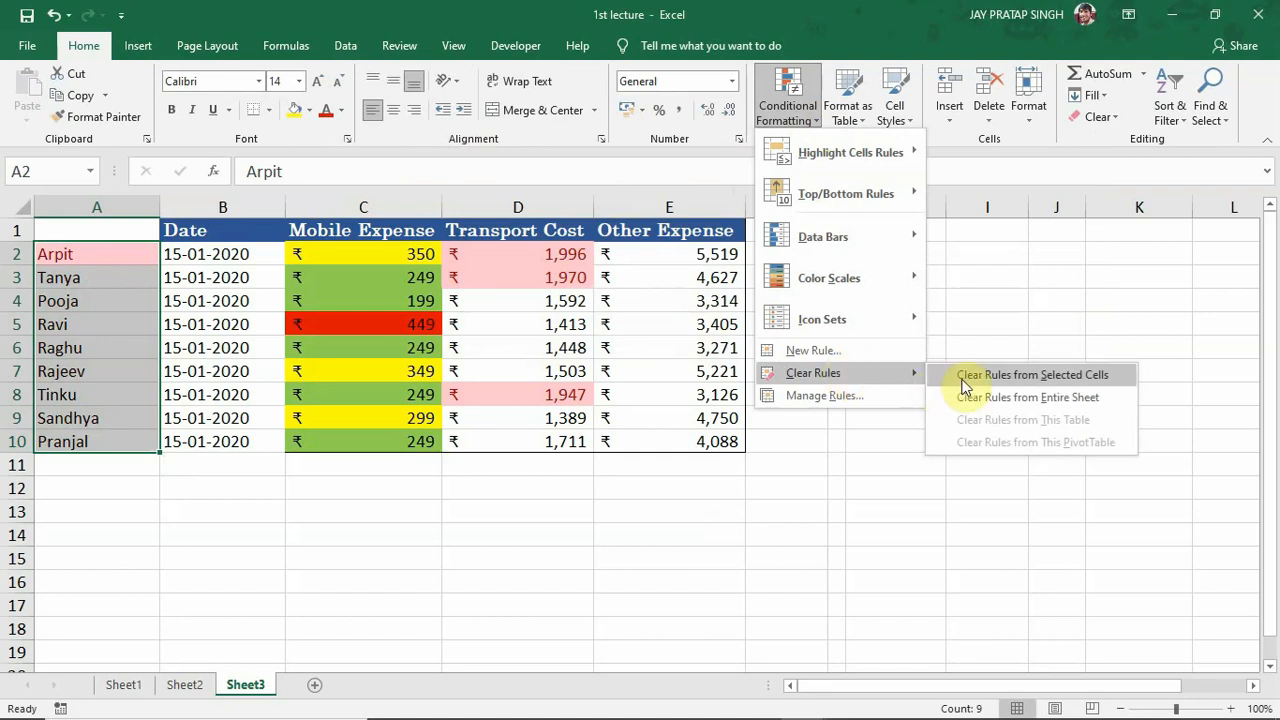
left_click(1027, 376)
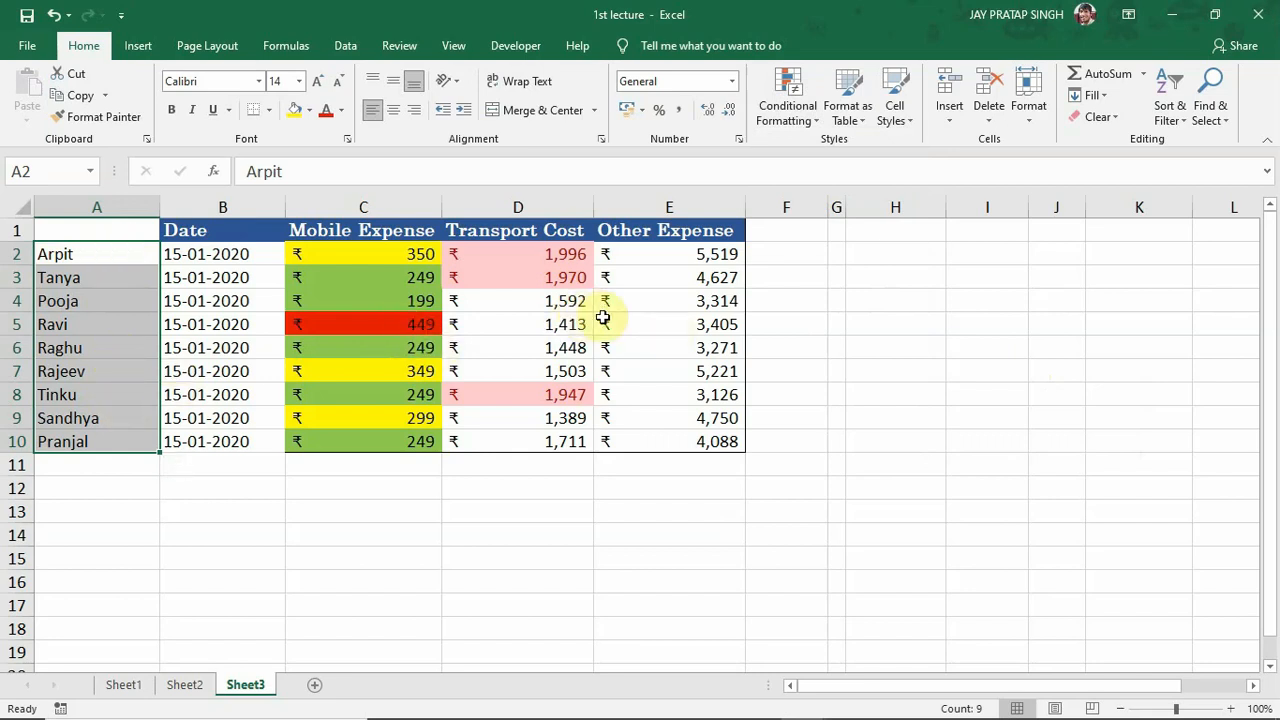
left_click(818, 119)
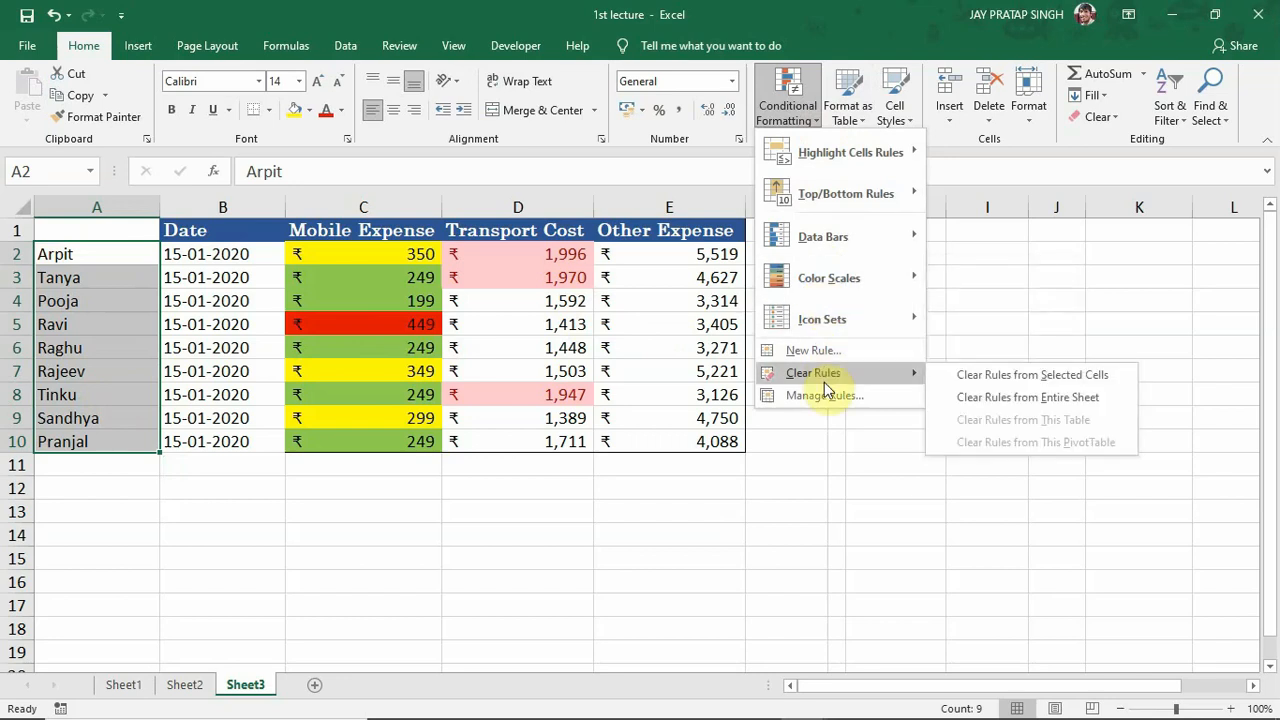
left_click(980, 396)
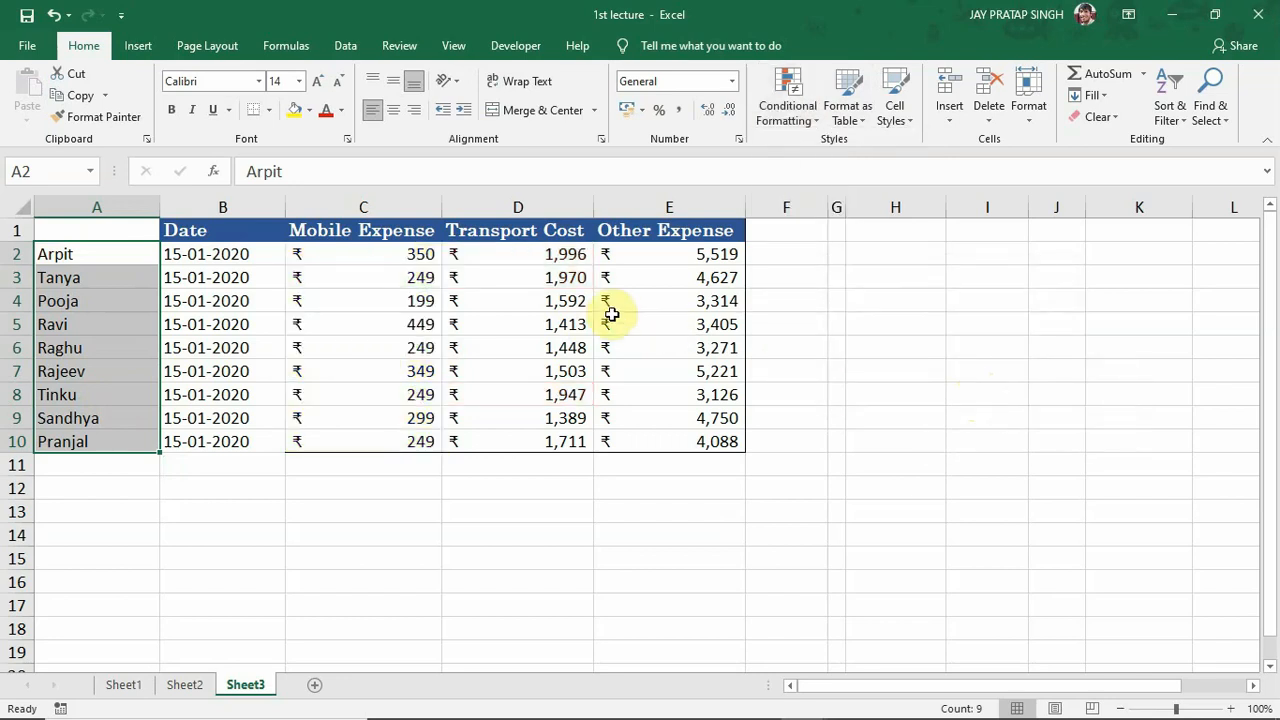
left_click(353, 253)
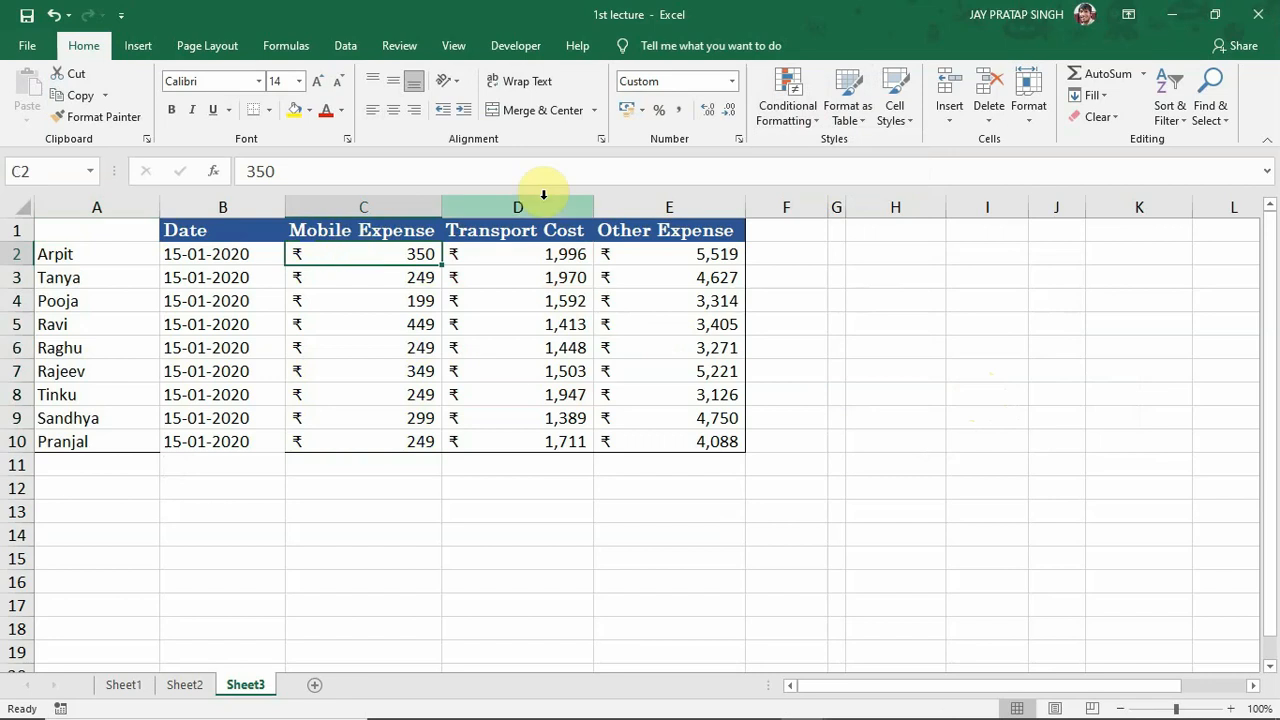
left_click(817, 120)
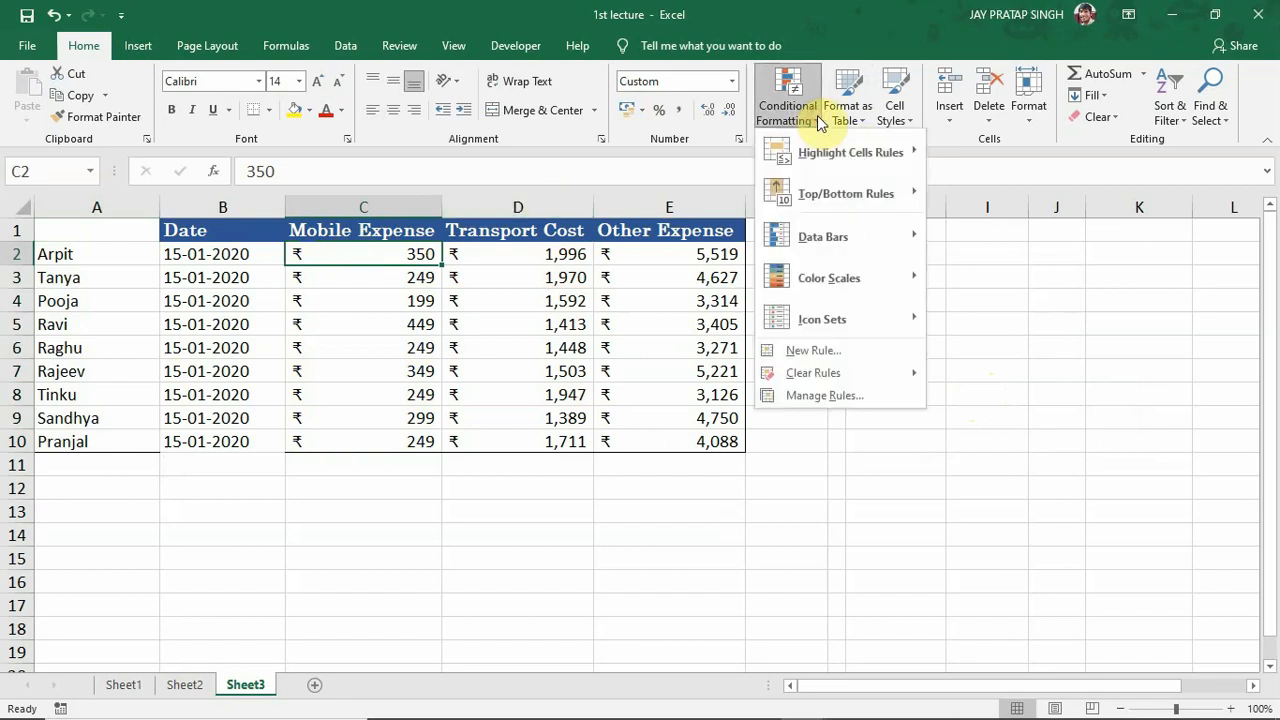
mouse_move(825, 200)
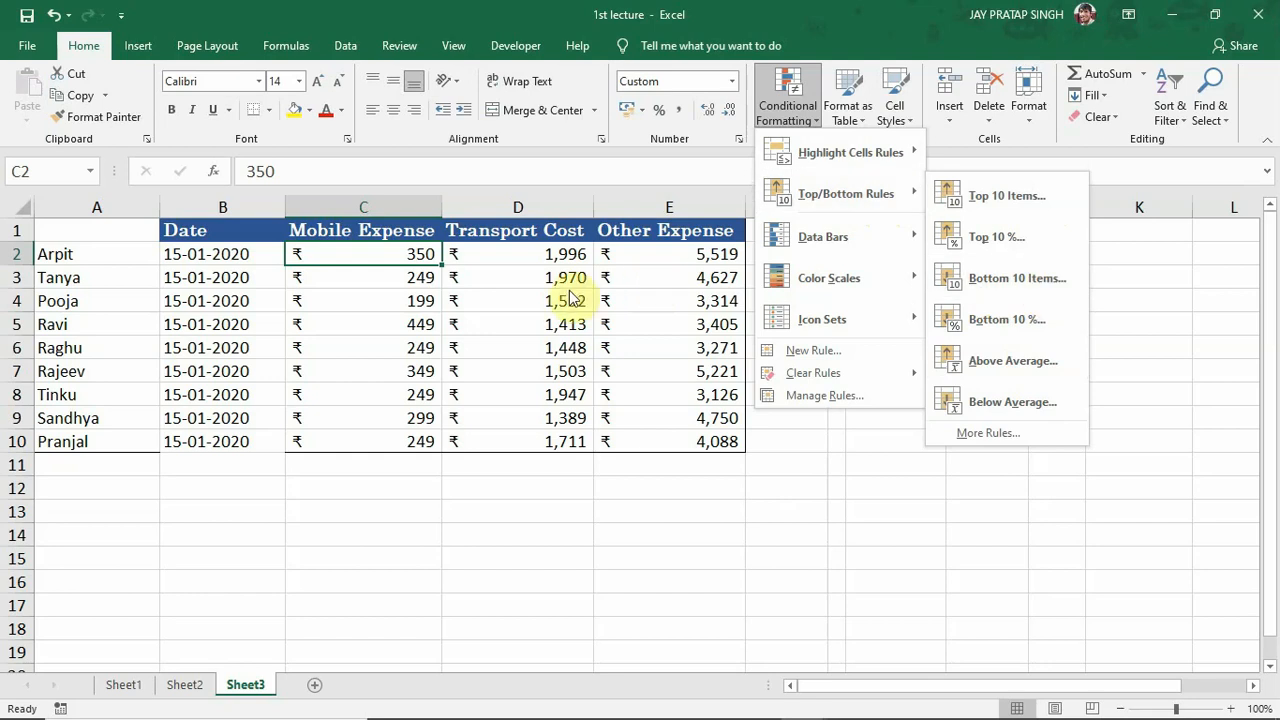
left_click(385, 262)
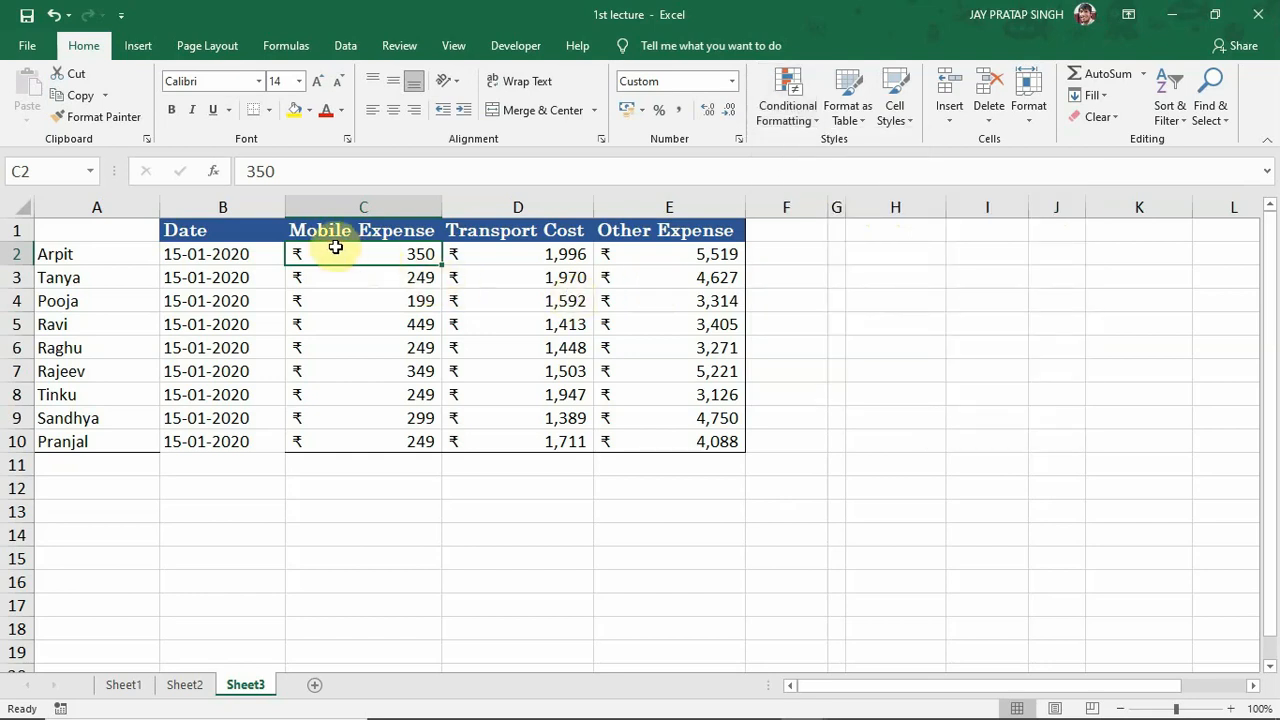
left_click_drag(336, 248, 337, 346)
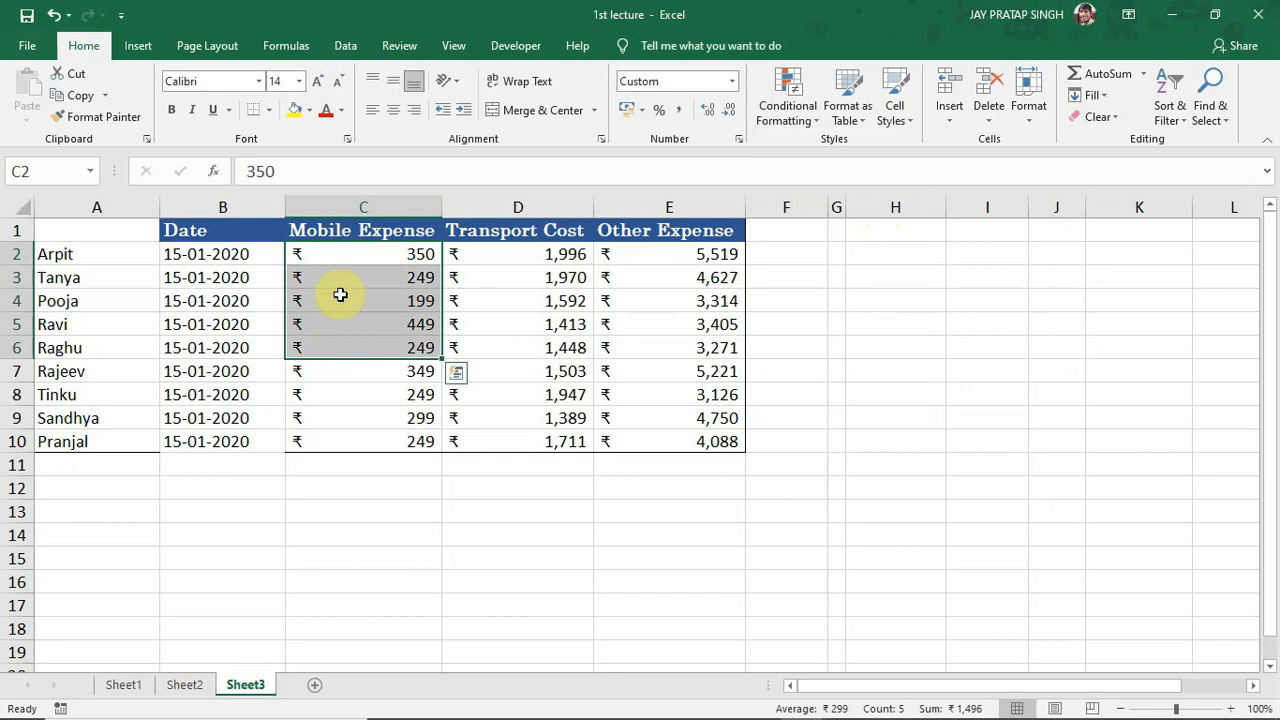
left_click(337, 253)
double_click(337, 253)
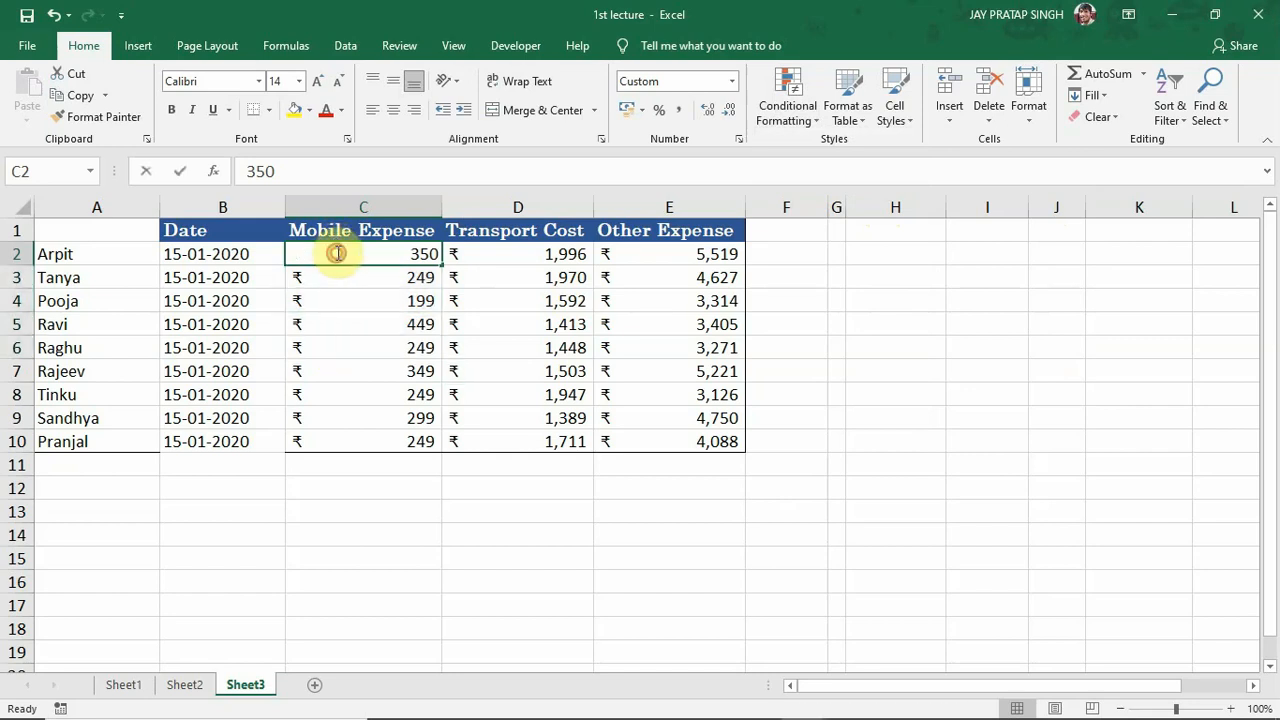
left_click(354, 340)
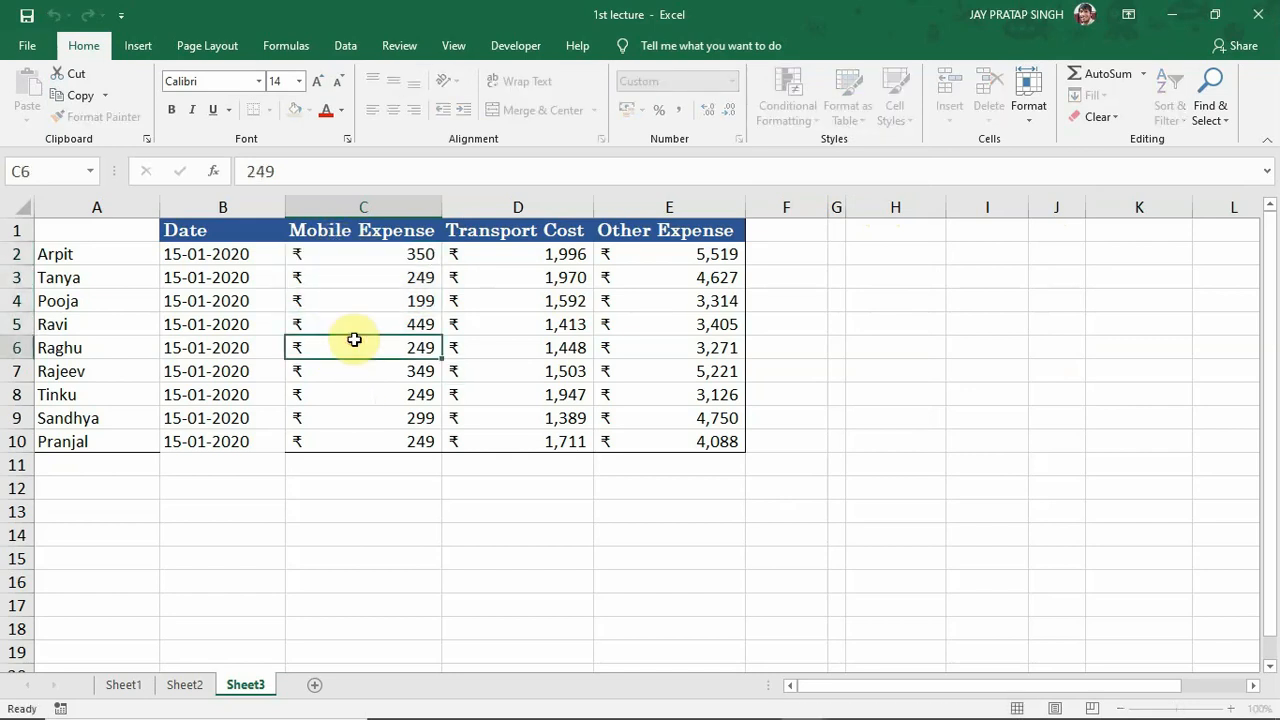
Set up a Top 10 Items rule for the Mobile Expense values in C2:C10 with the rank set to 3.
left_click(344, 254)
left_click_drag(344, 254, 376, 442)
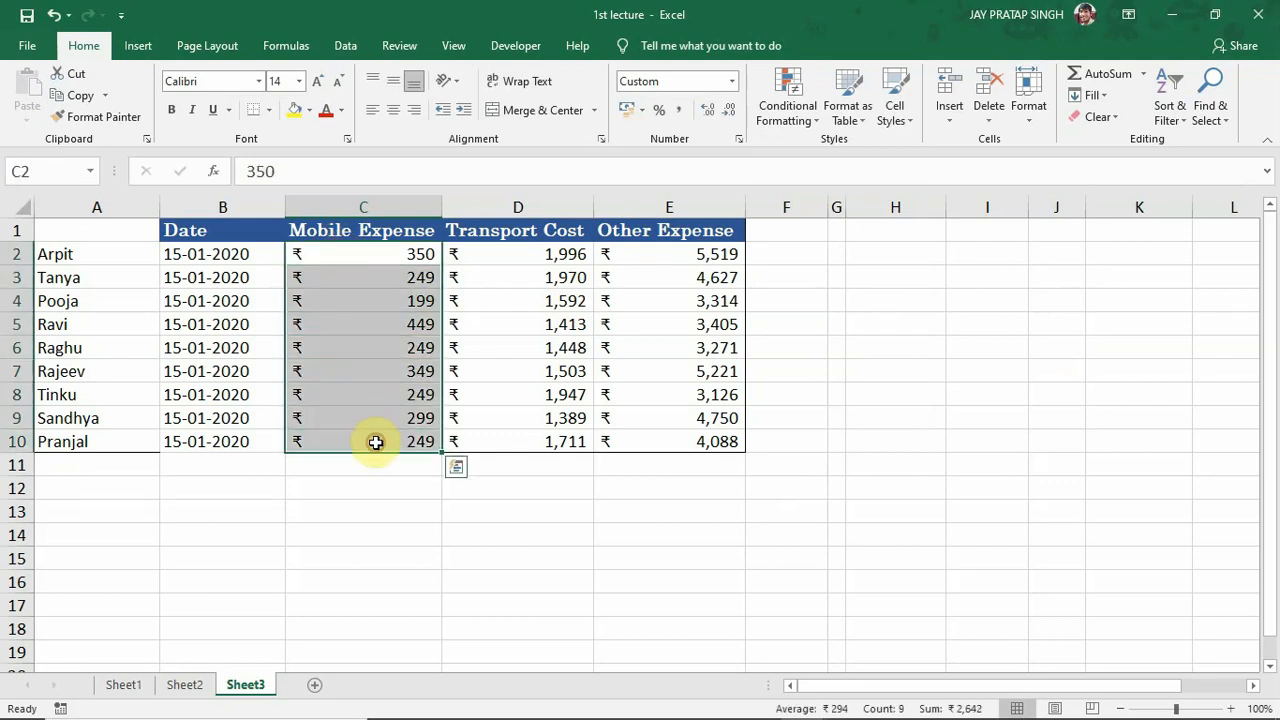
left_click(816, 121)
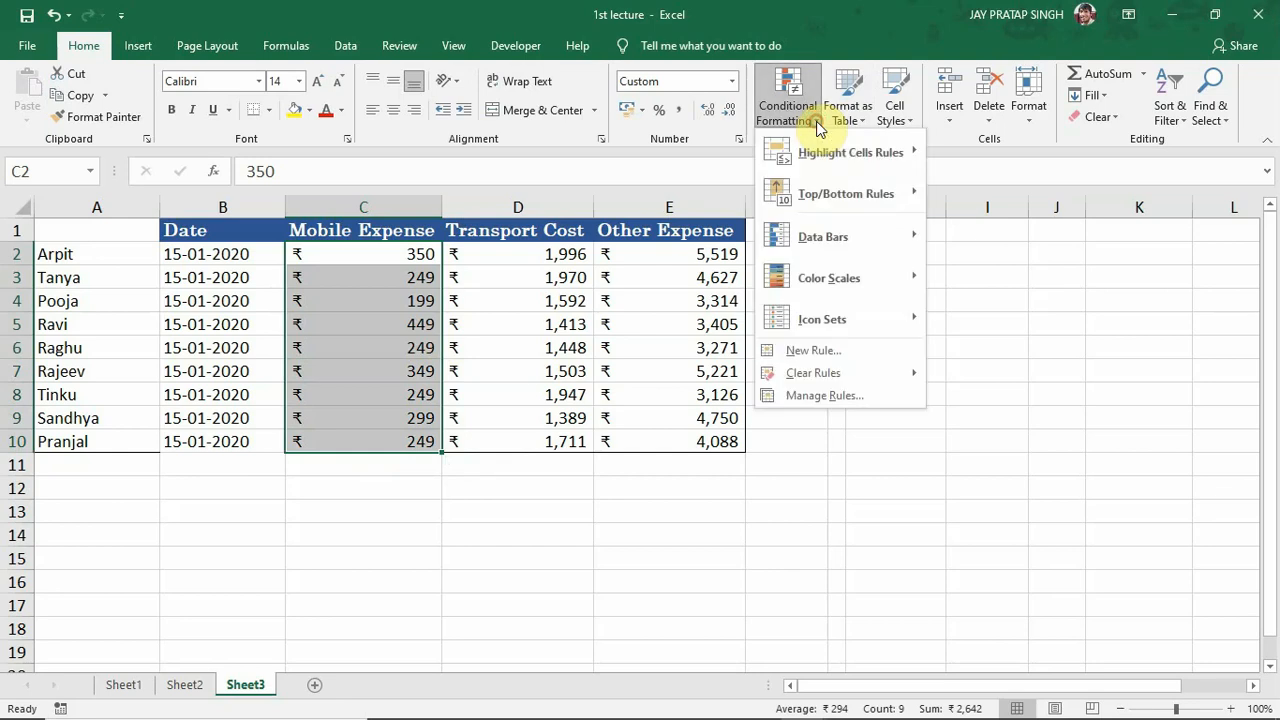
mouse_move(880, 192)
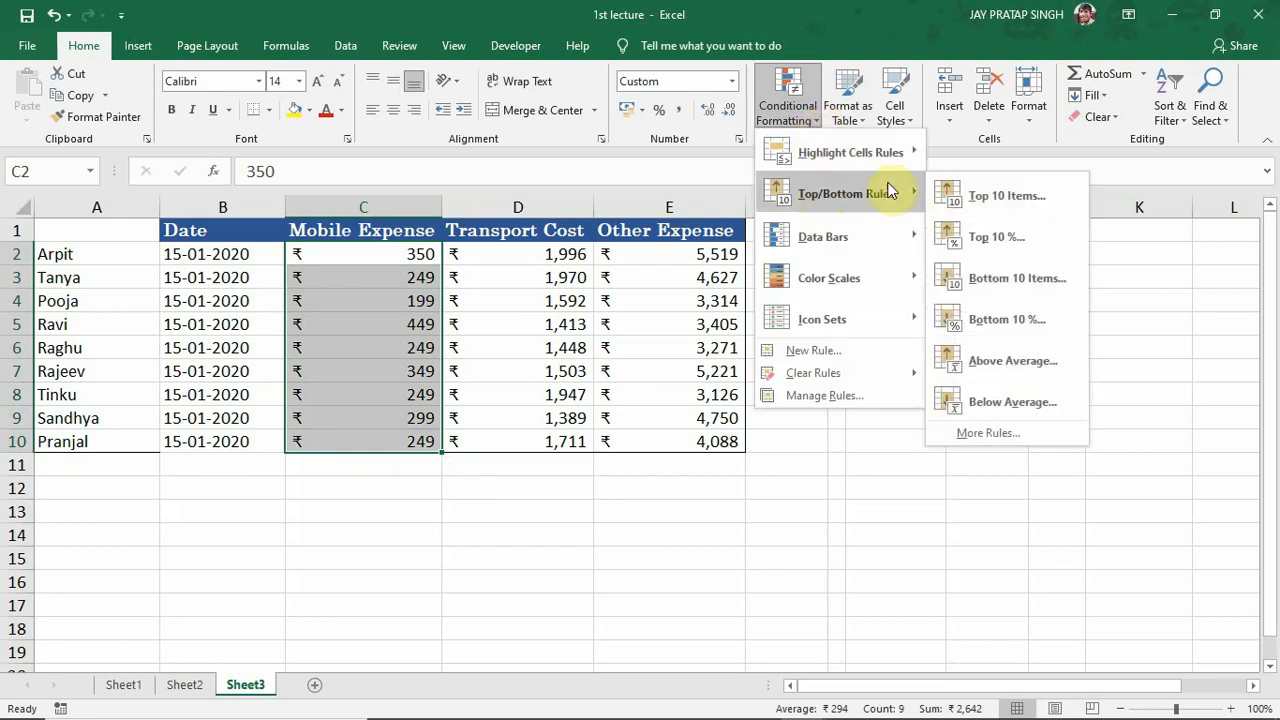
left_click(1019, 196)
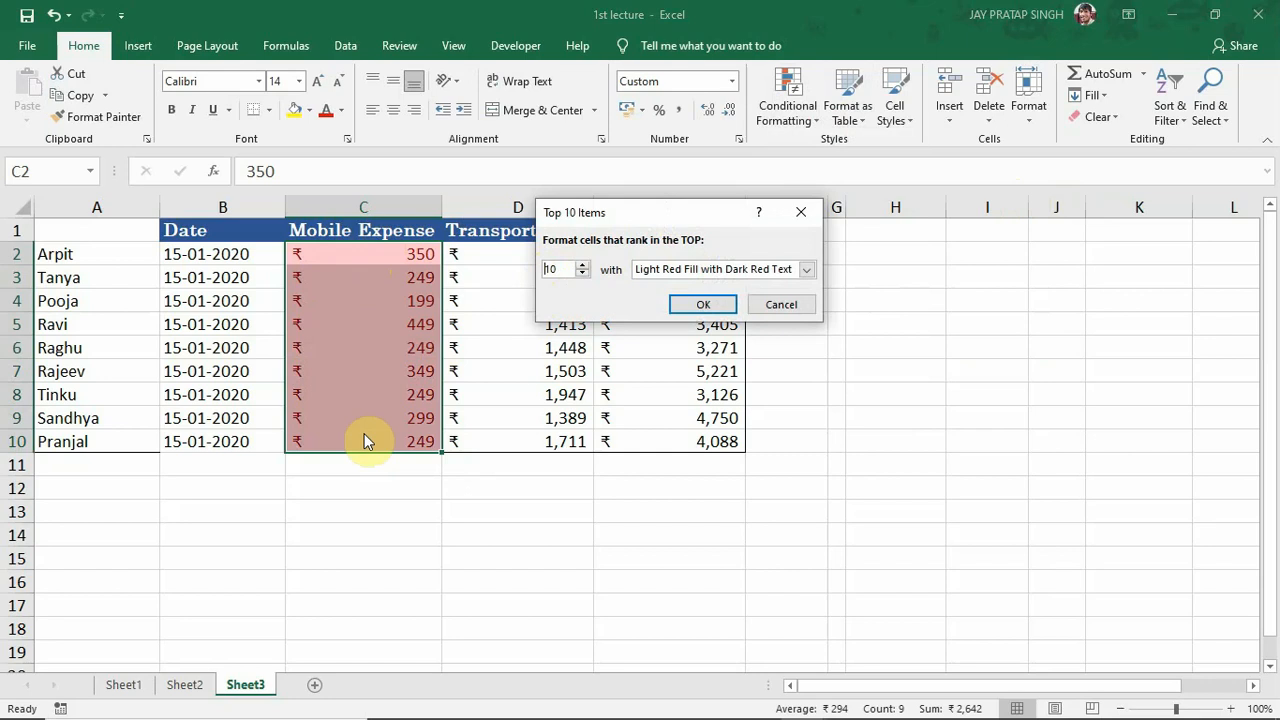
left_click(582, 274)
left_click(582, 274)
left_click(582, 274)
left_click(583, 275)
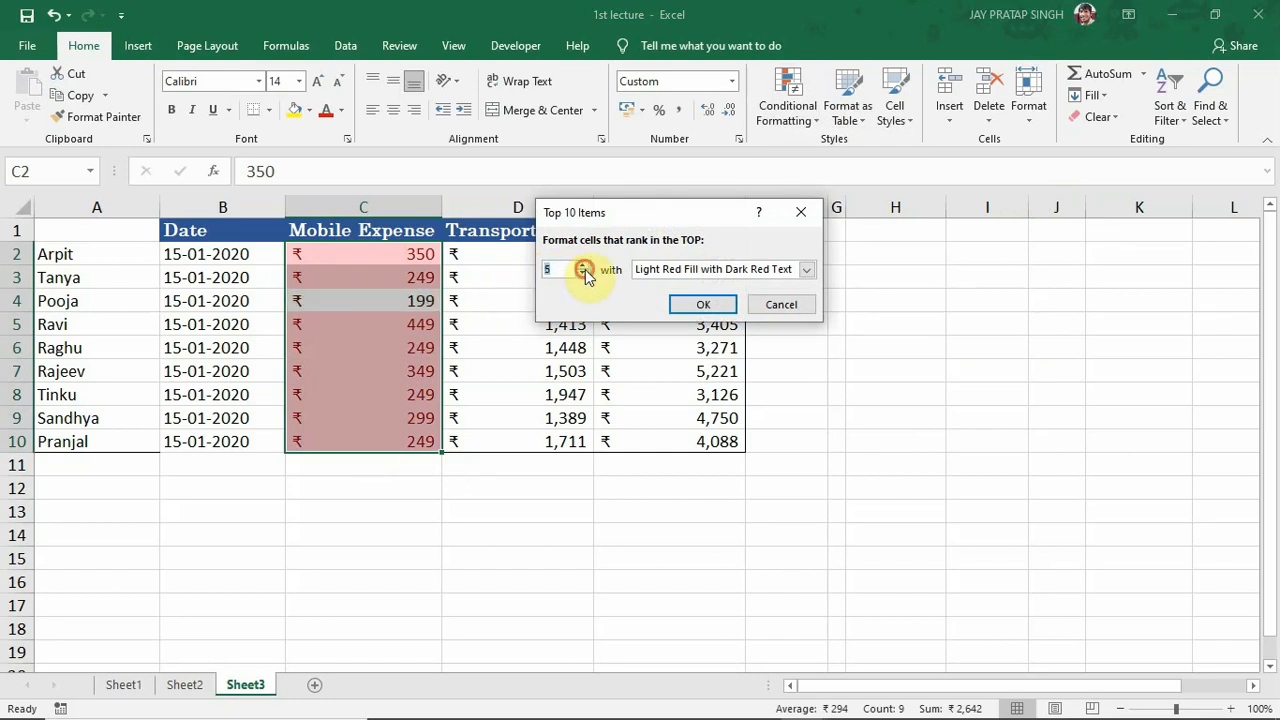
left_click(583, 275)
left_click(583, 275)
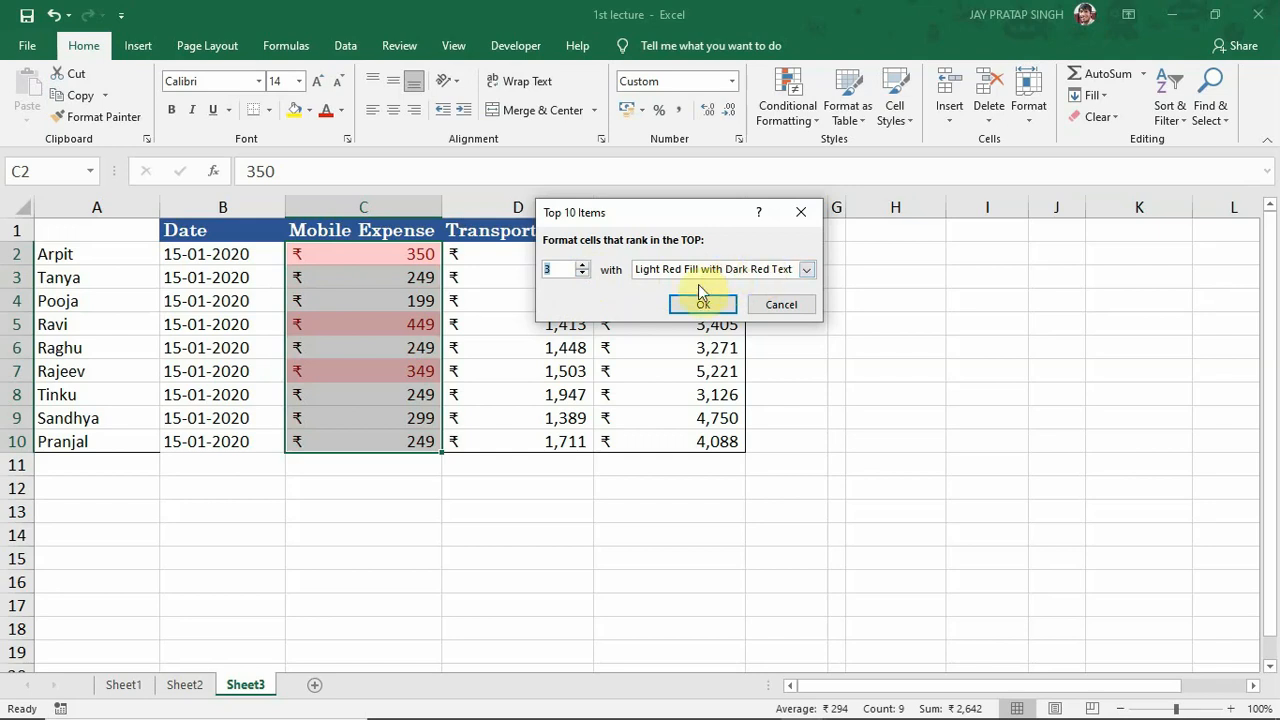
Keep Light Red Fill with Dark Red Text as the top items rule's format and apply the rule.
left_click(806, 270)
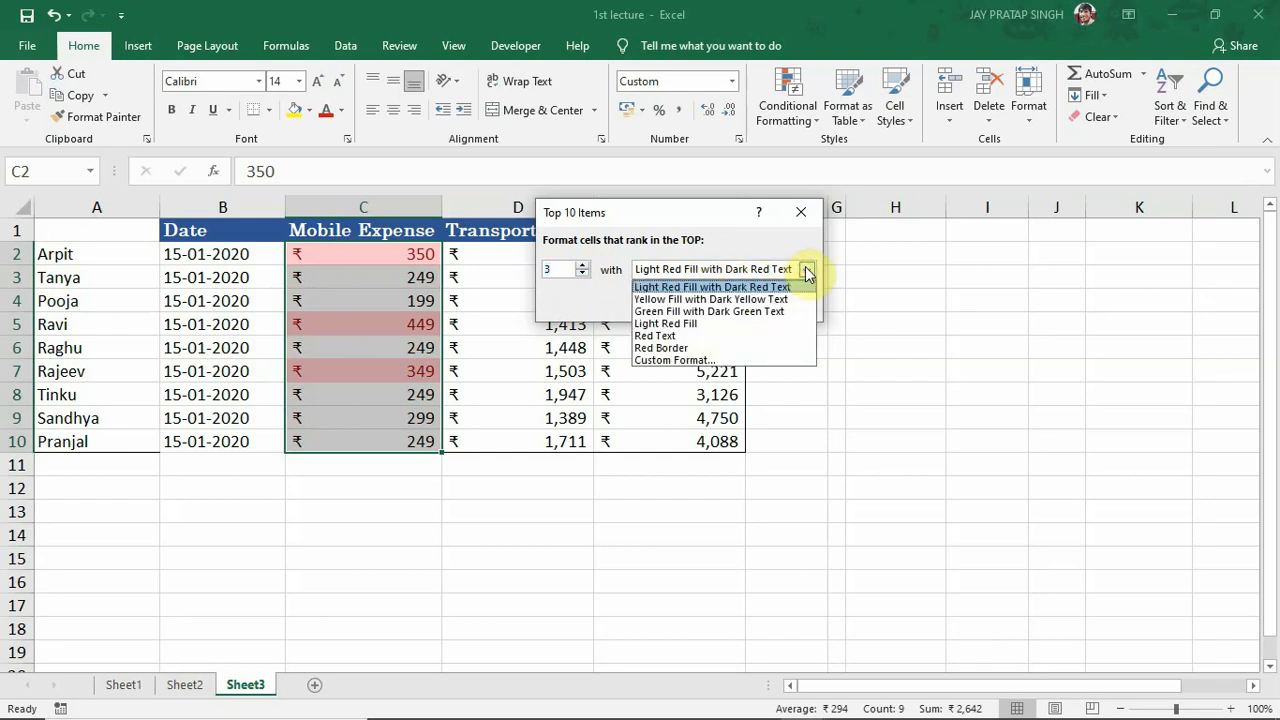
left_click(806, 270)
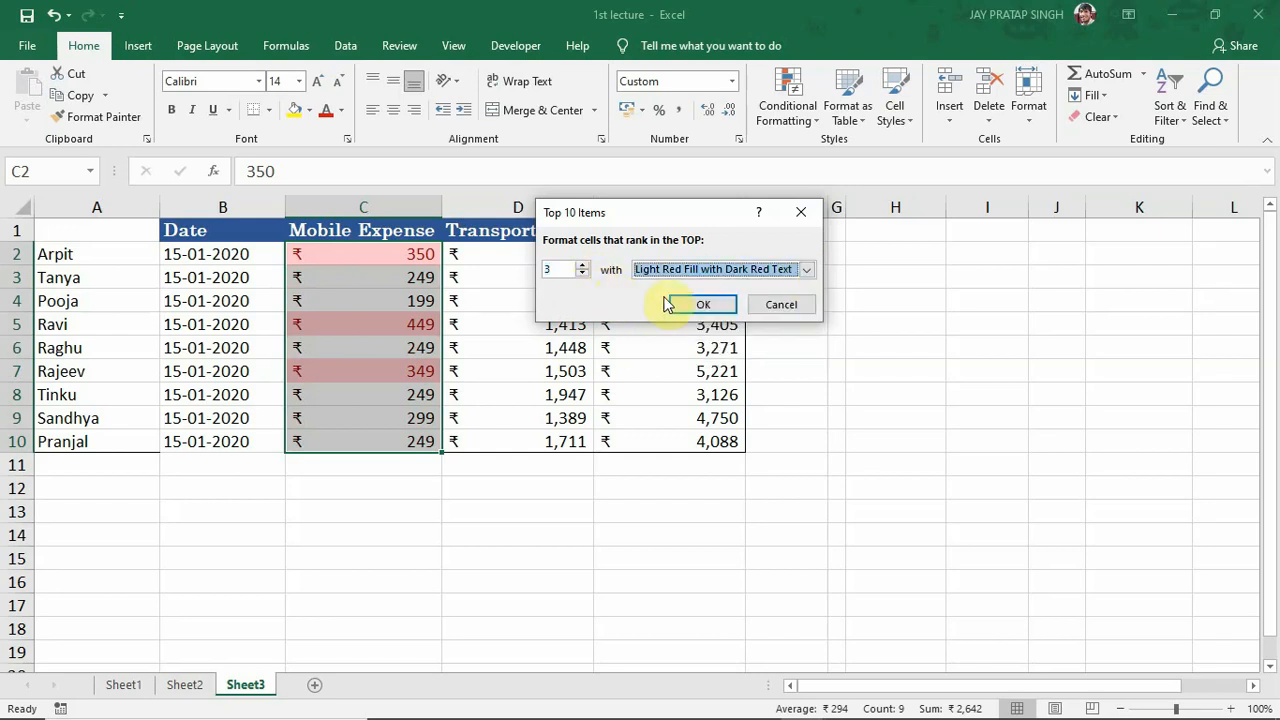
left_click(703, 304)
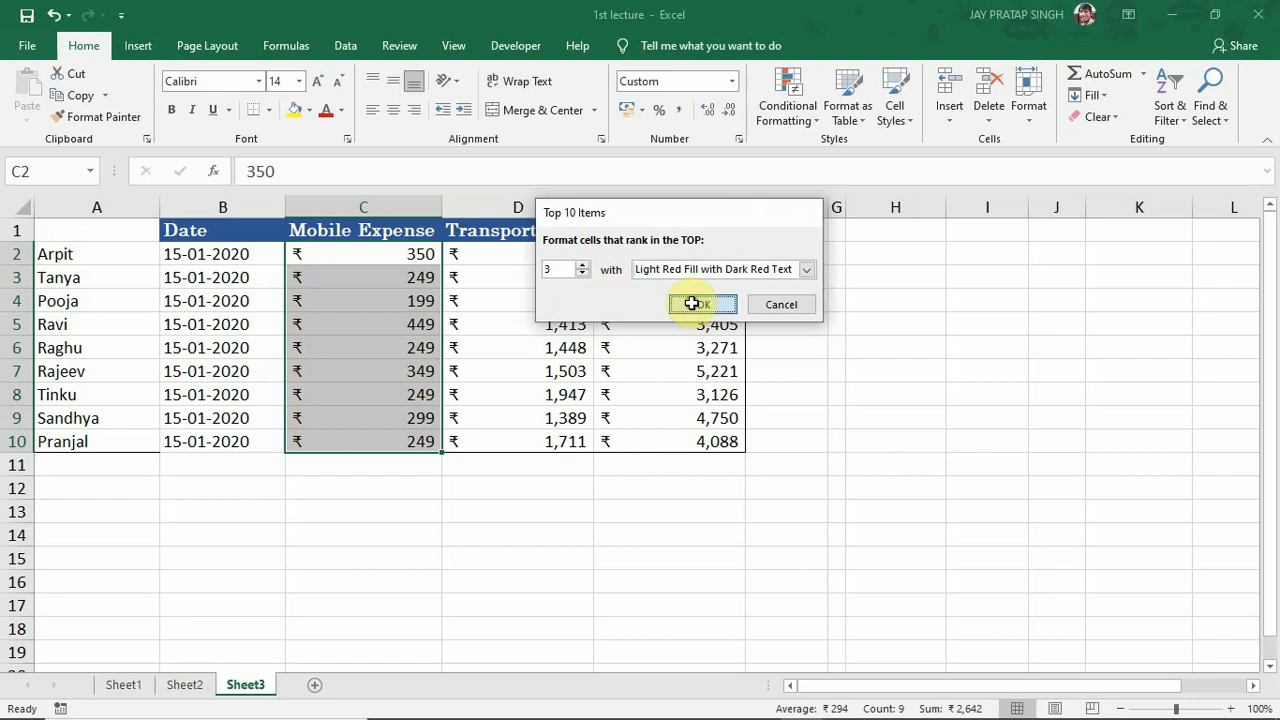
Check which Mobile Expense values in C2:C10 the top 3 rule highlights.
left_click(332, 254)
left_click_drag(333, 254, 339, 441)
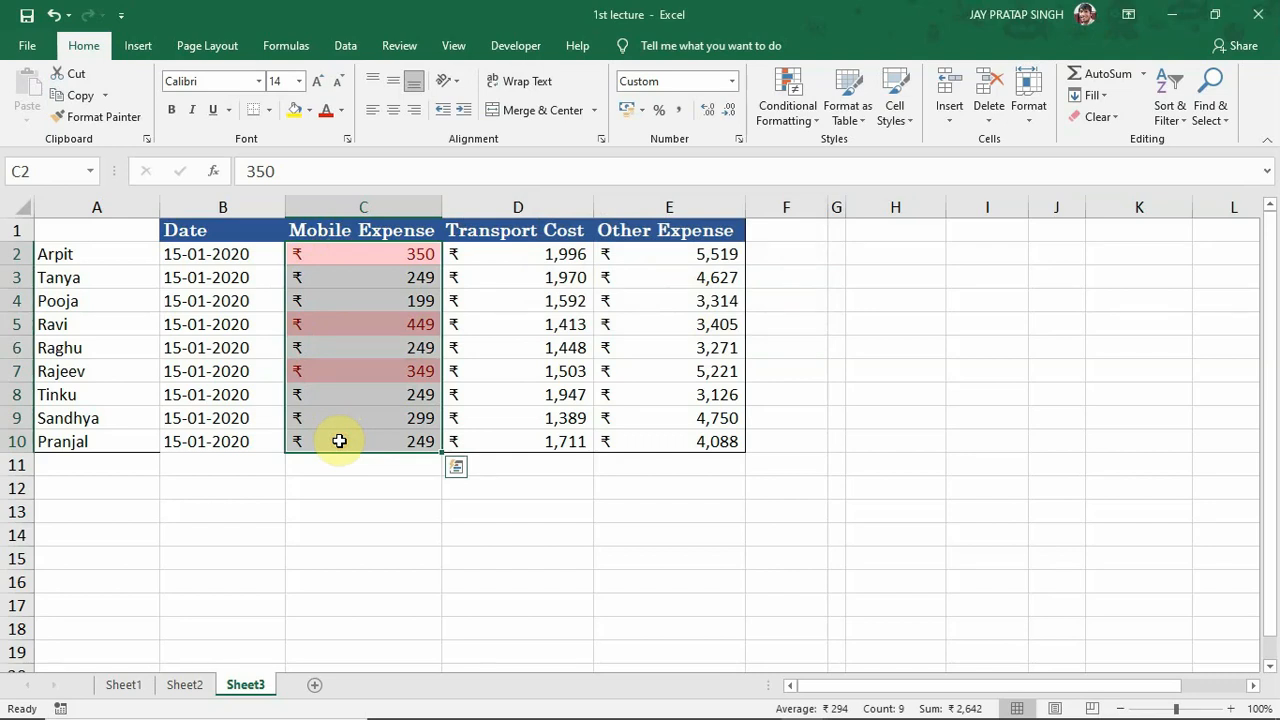
left_click(362, 325)
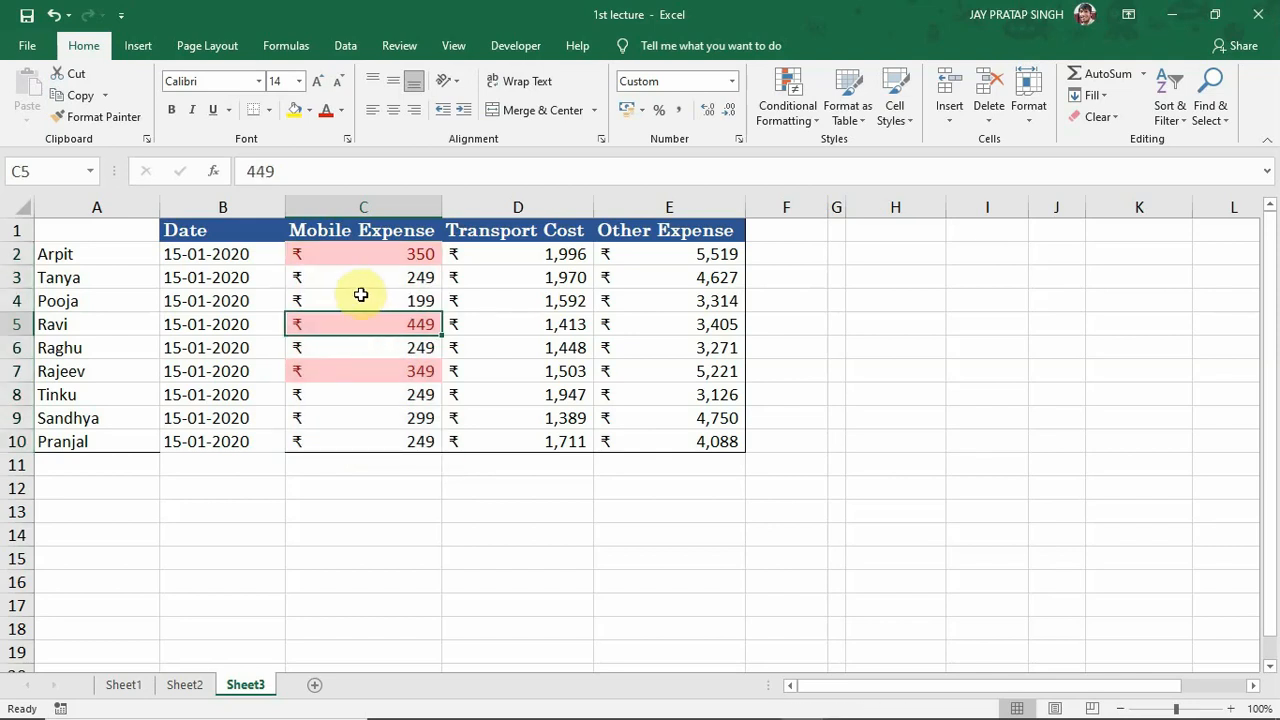
left_click(369, 376)
left_click(369, 324)
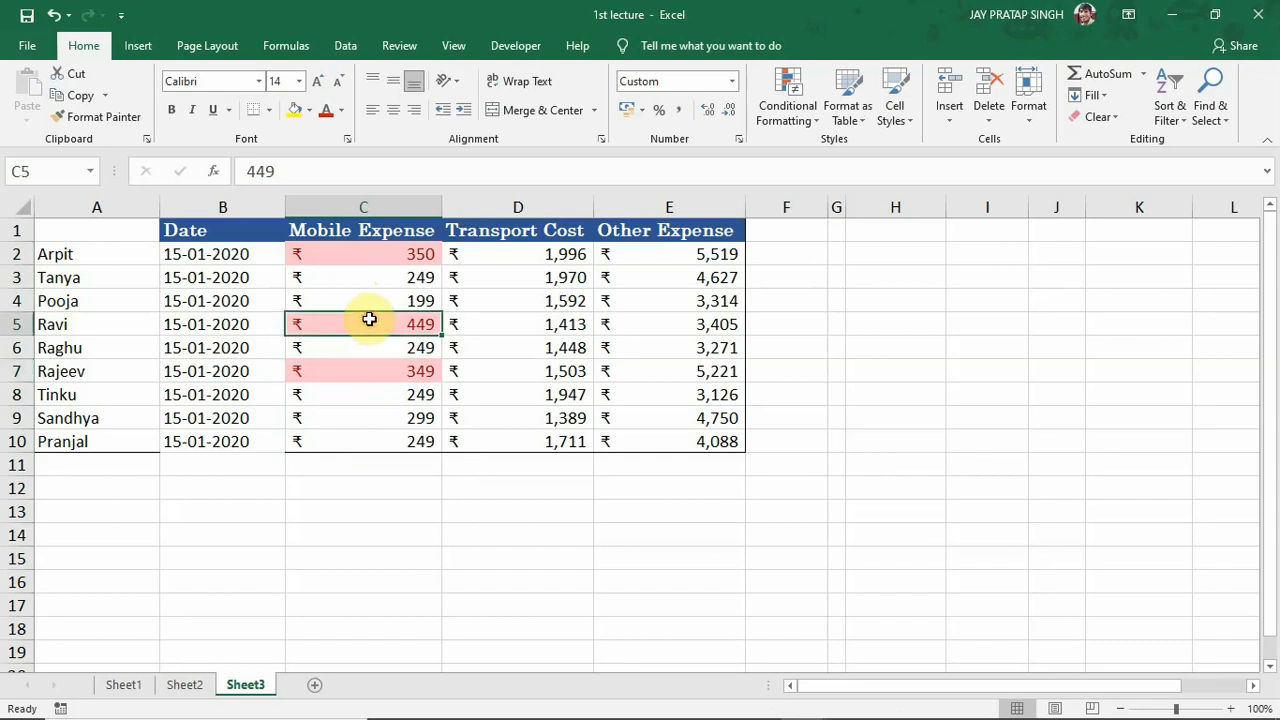
left_click(367, 256)
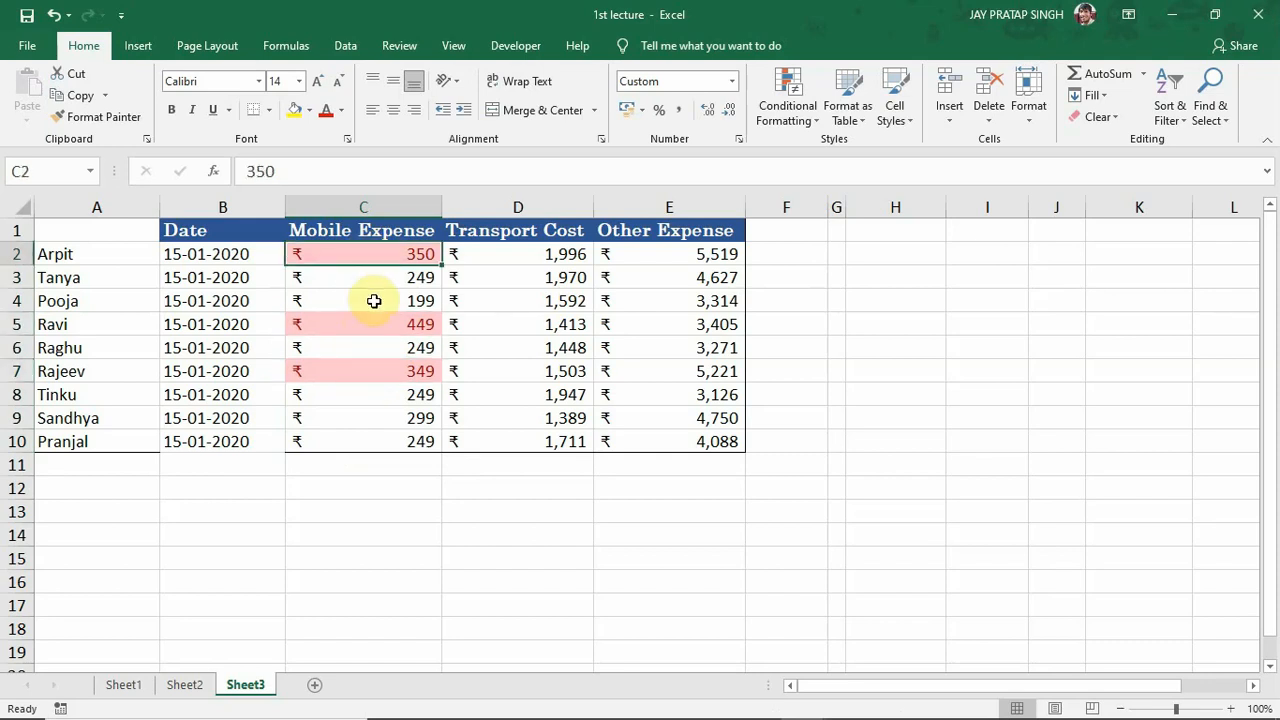
Change the Mobile Expense value in C4 to 399 to test the top 3 rule.
left_click(374, 301)
type("399")
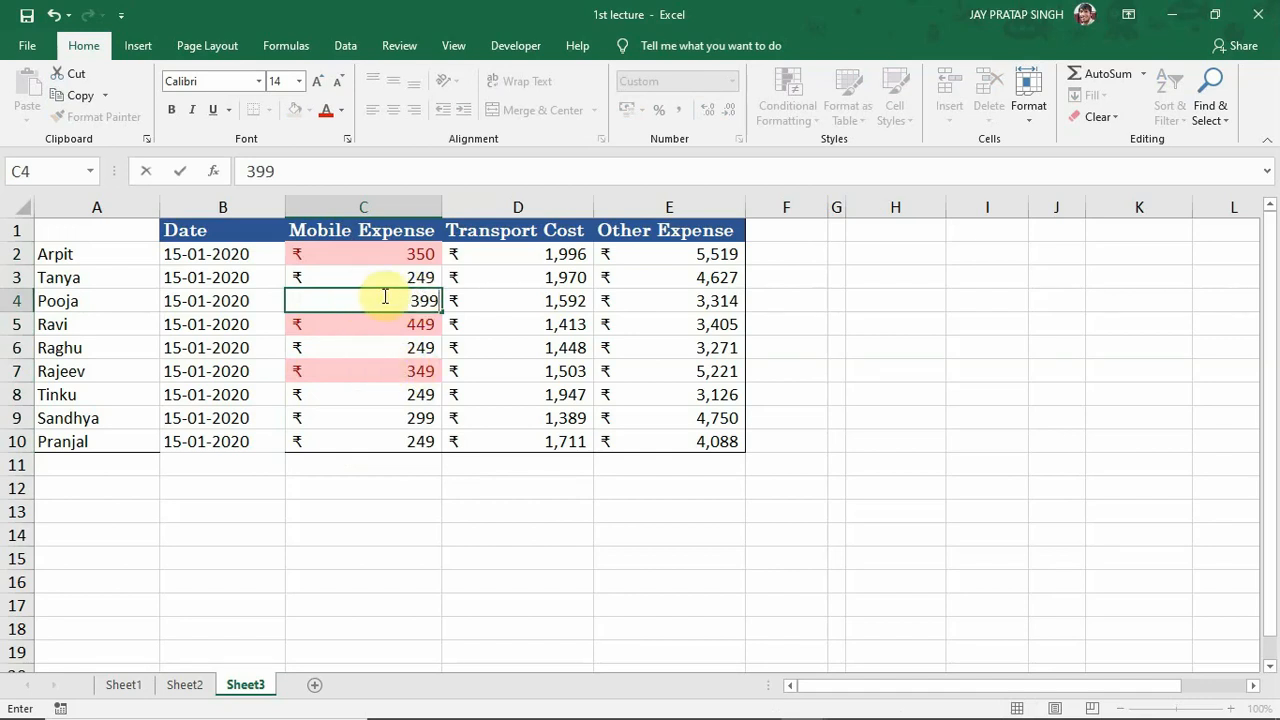
key("Return")
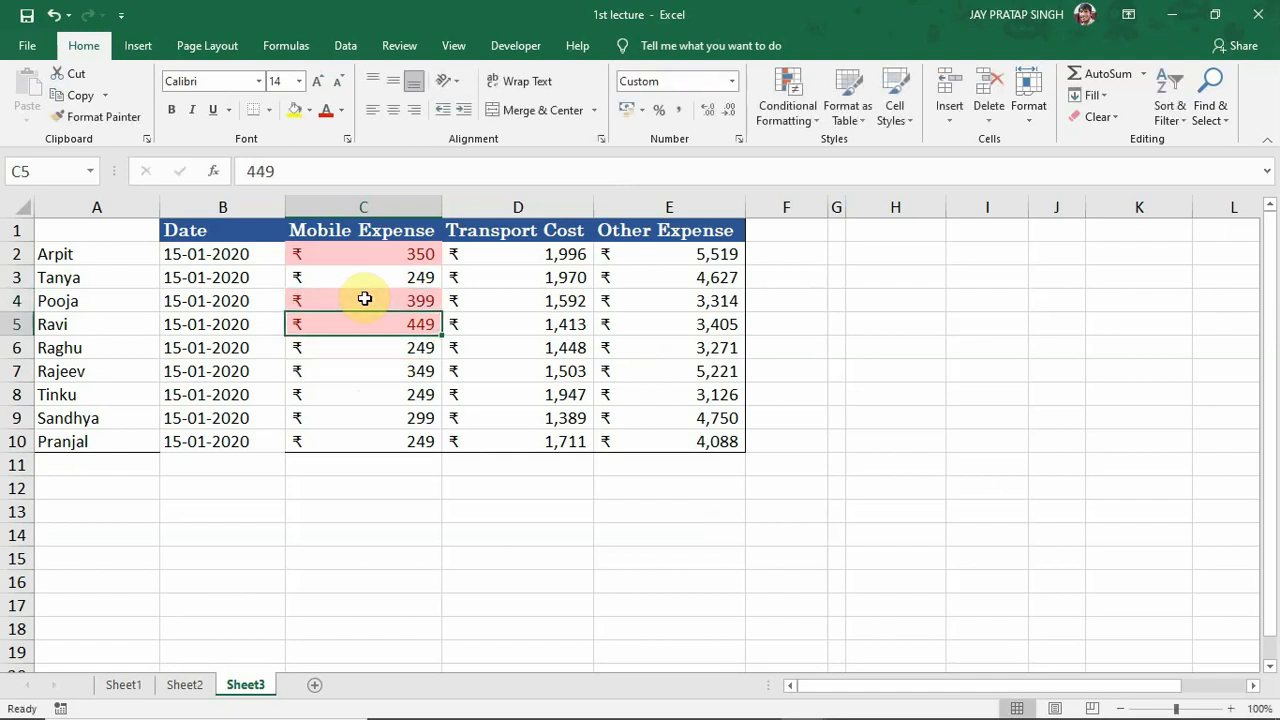
left_click(372, 301)
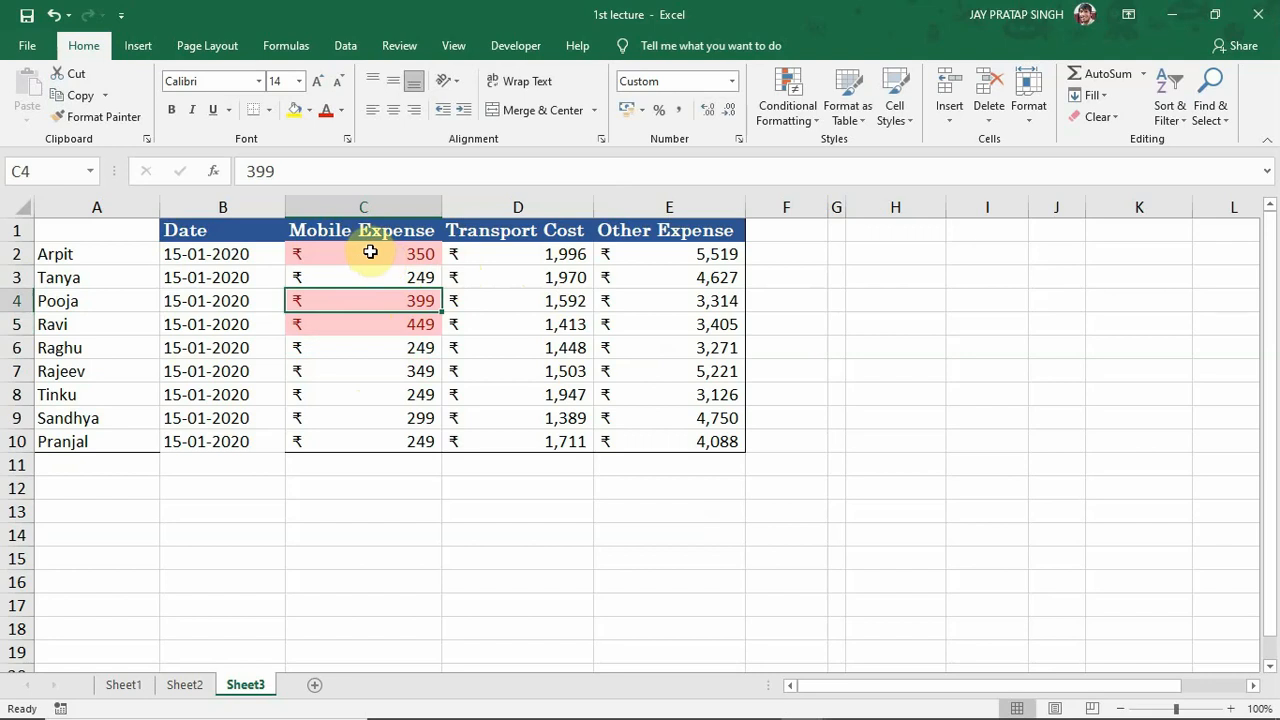
Apply a Bottom 10 Items rule to C2:C10 with the rank set to 3 and Light Red Fill with Dark Red Text.
left_click_drag(370, 253, 370, 444)
left_click(816, 120)
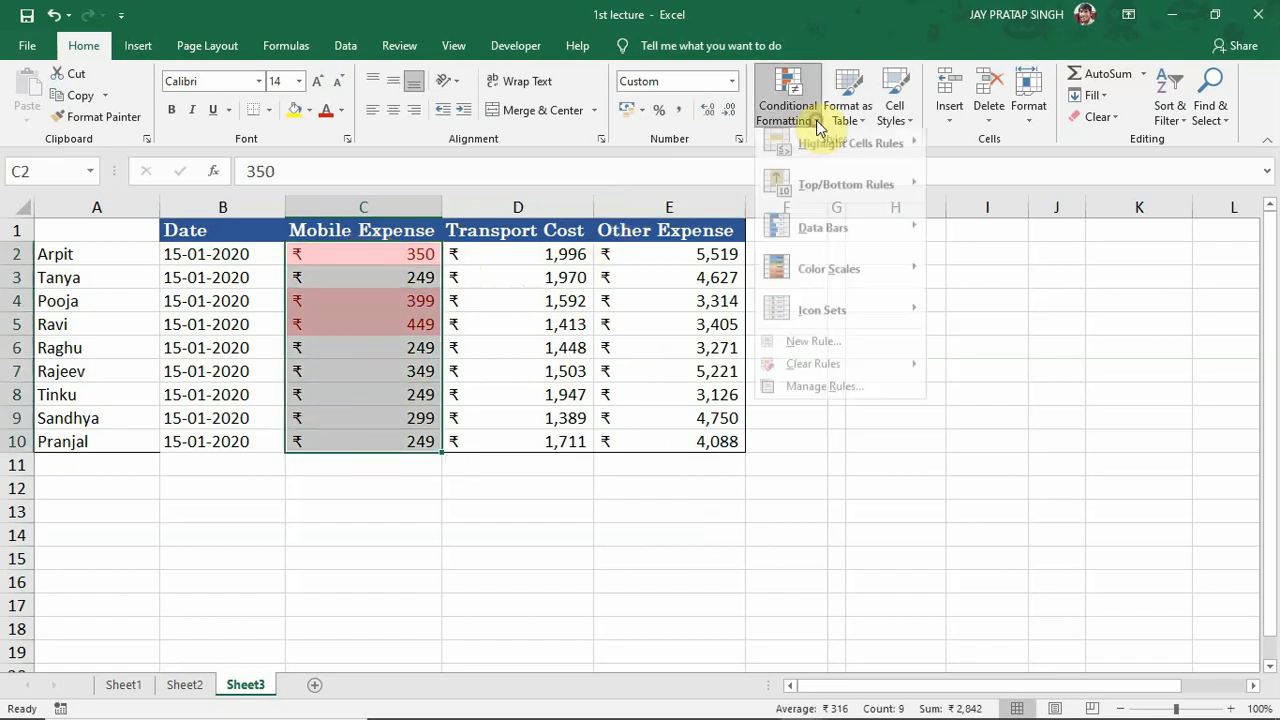
mouse_move(837, 192)
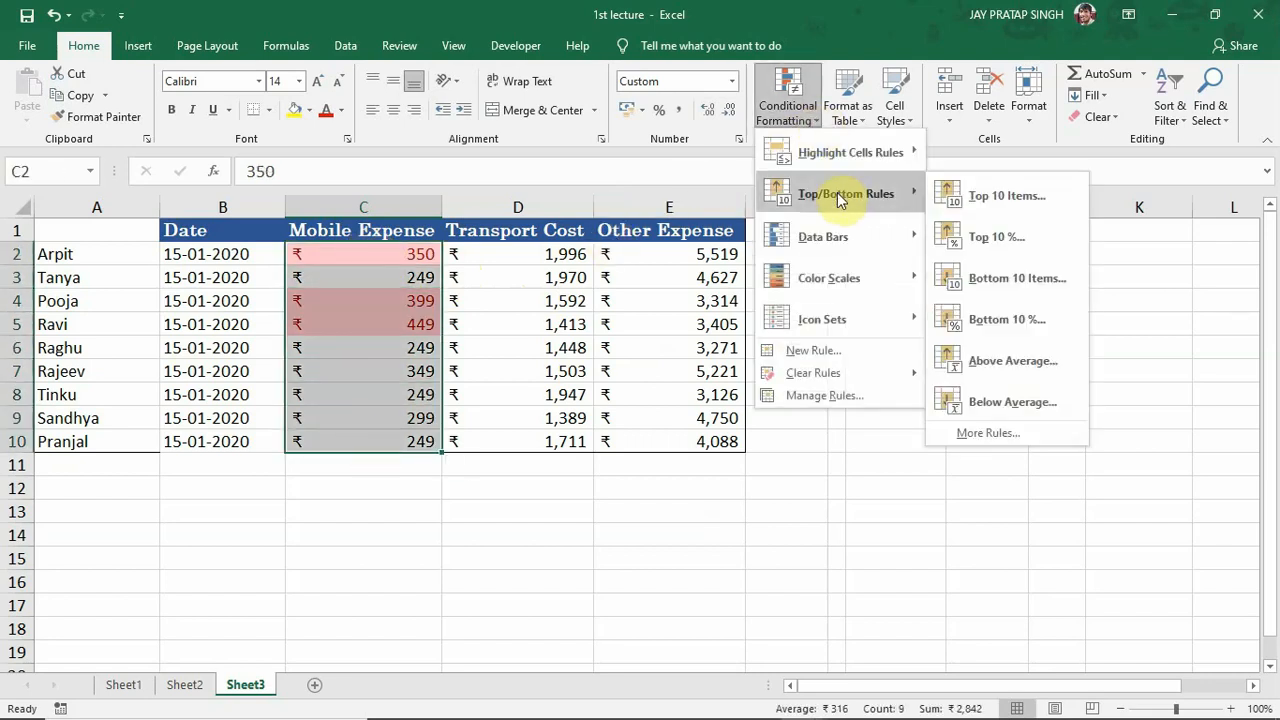
left_click(1000, 279)
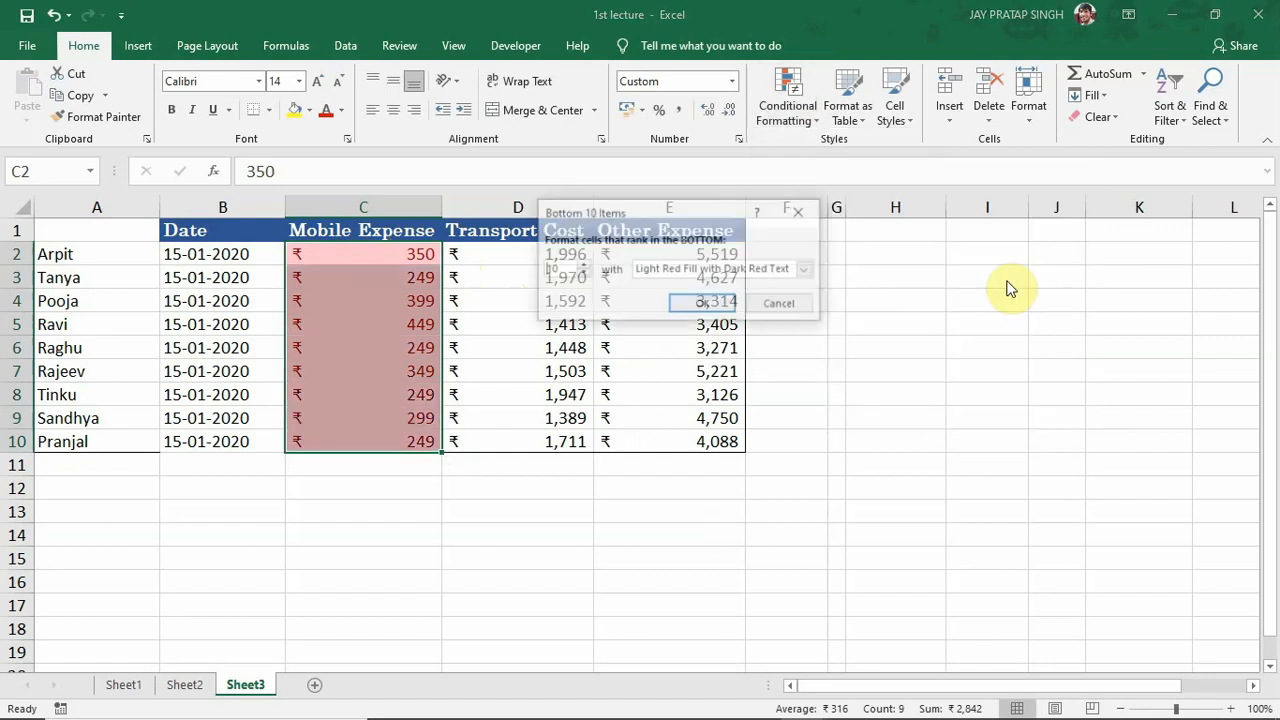
left_click(581, 274)
left_click(581, 274)
left_click(581, 274)
left_click(581, 274)
left_click(581, 274)
left_click(581, 274)
left_click(581, 274)
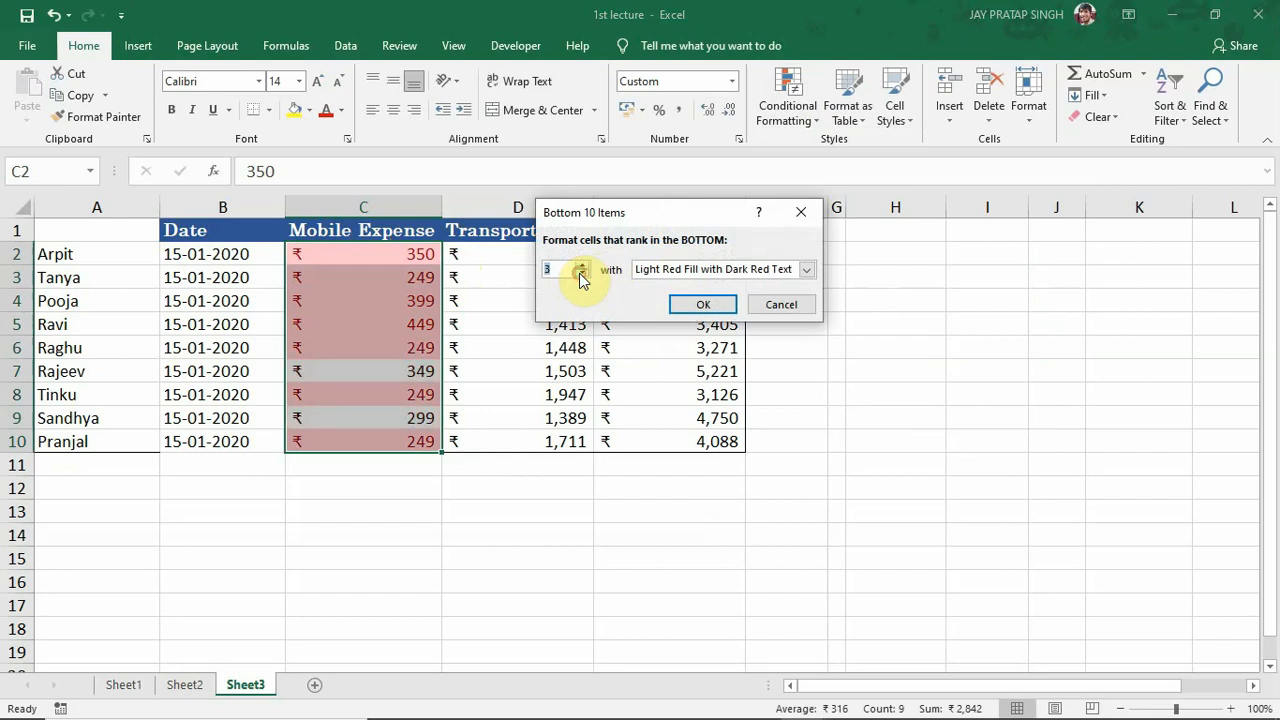
left_click(705, 300)
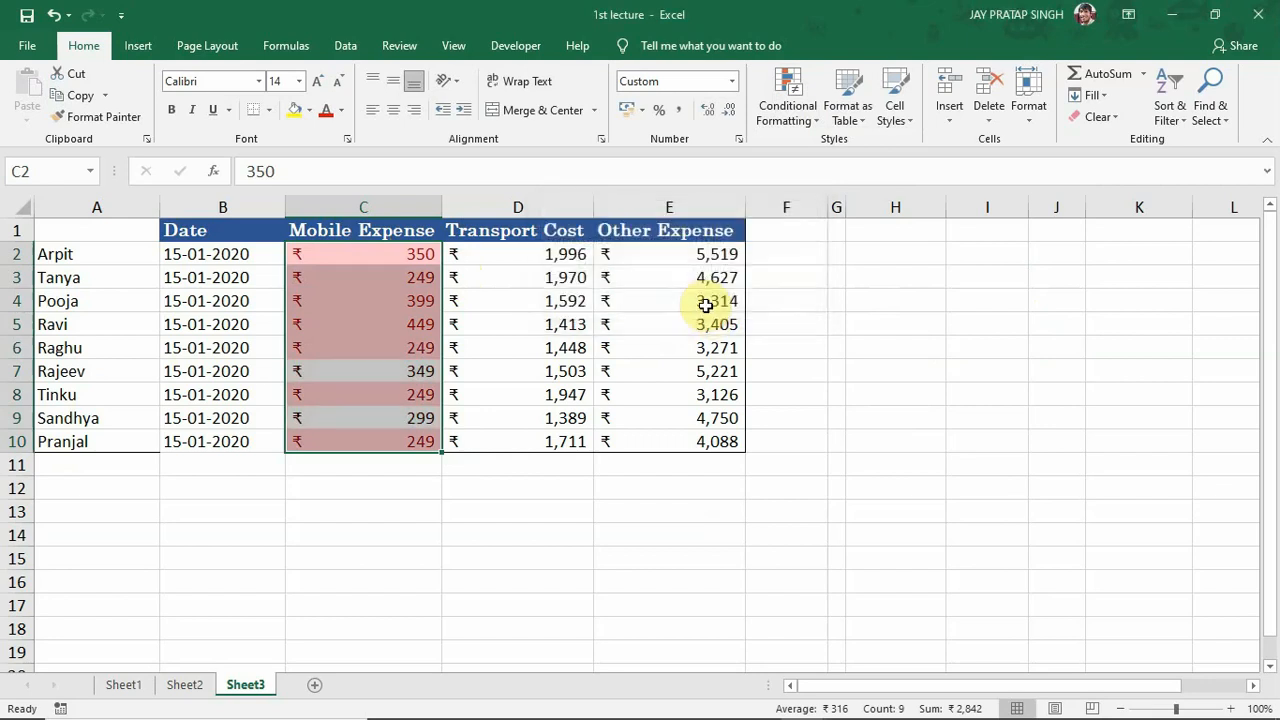
left_click(386, 322)
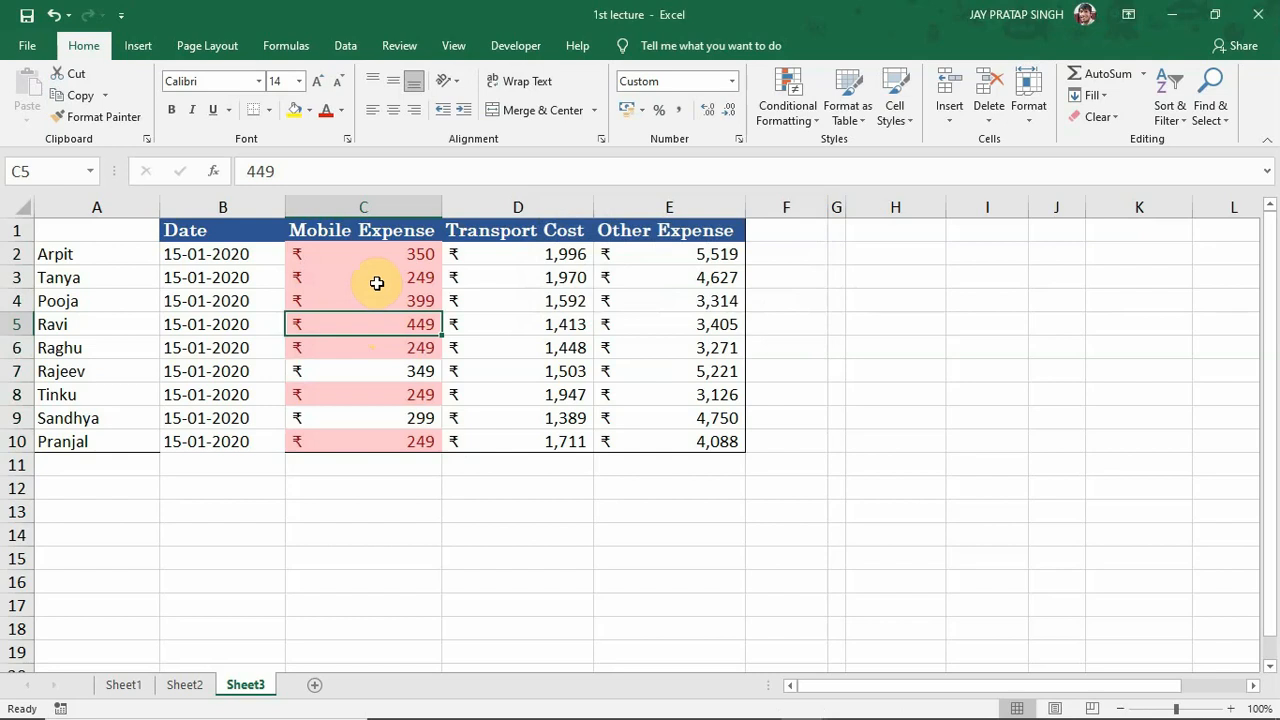
Open the Conditional Formatting Rules Manager for the Mobile Expense values in C2:C10.
left_click(369, 250)
left_click_drag(369, 250, 388, 441)
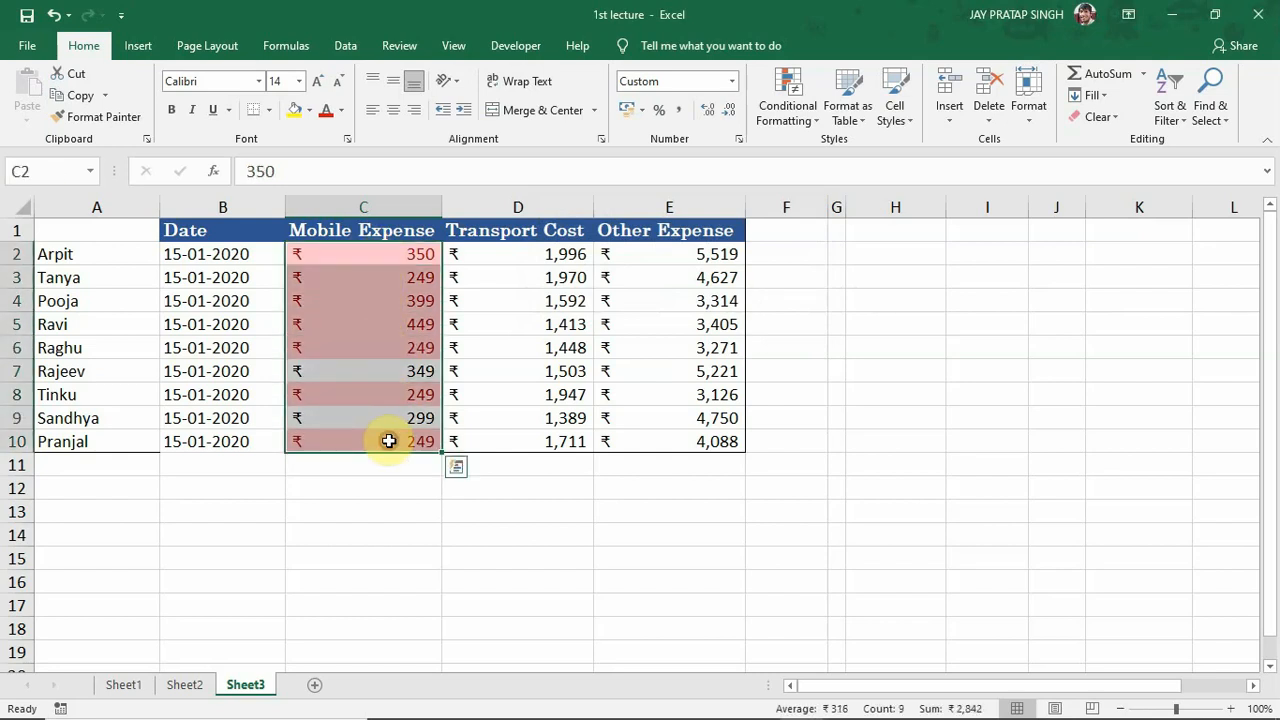
left_click(376, 257)
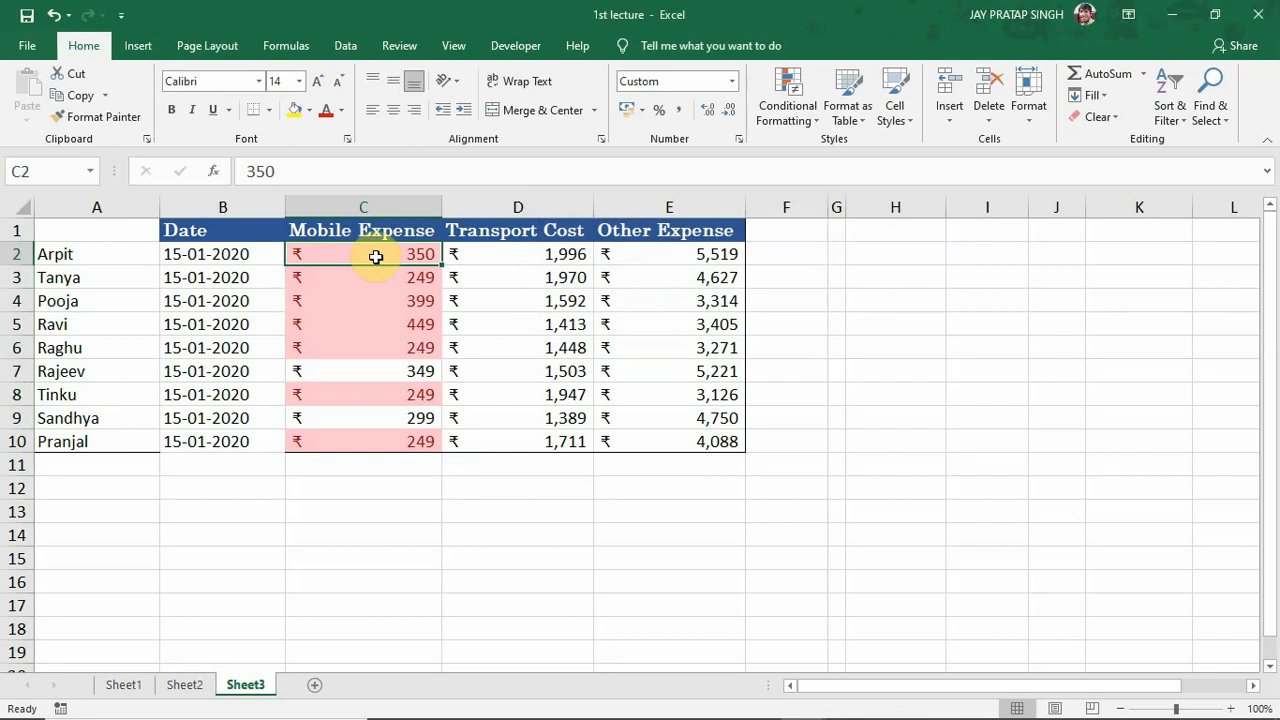
left_click_drag(376, 257, 416, 443)
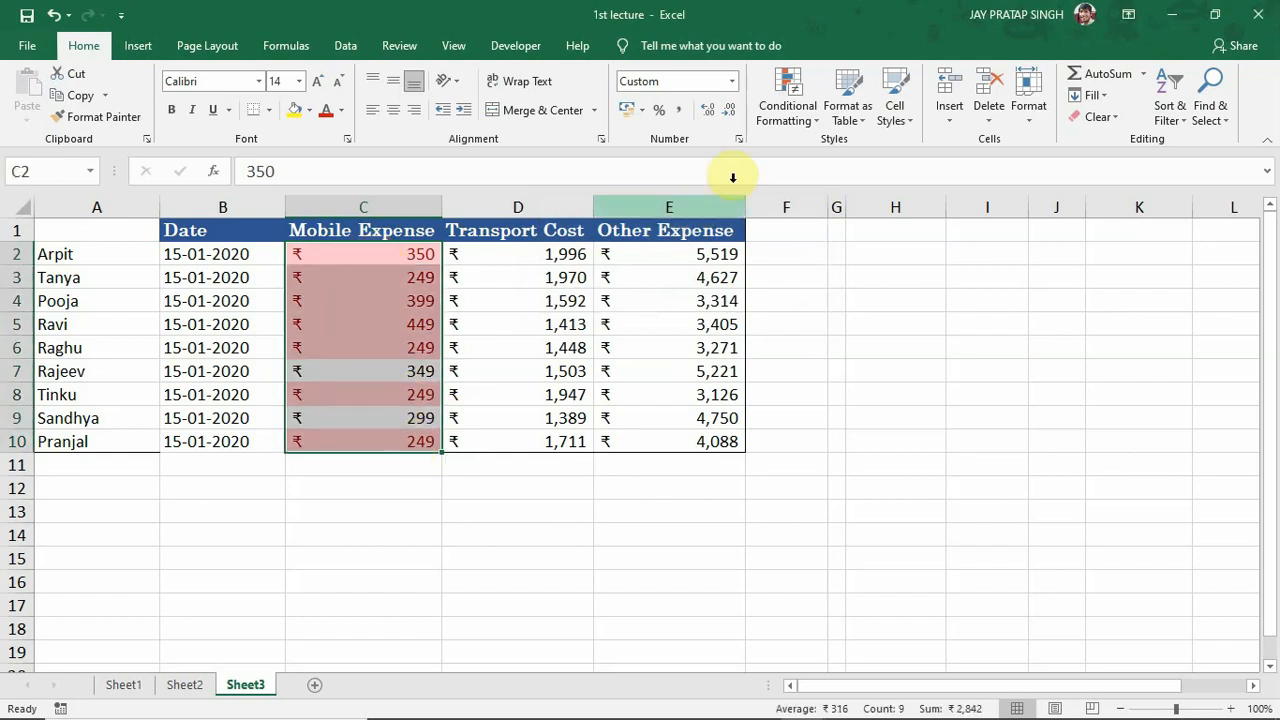
left_click(815, 118)
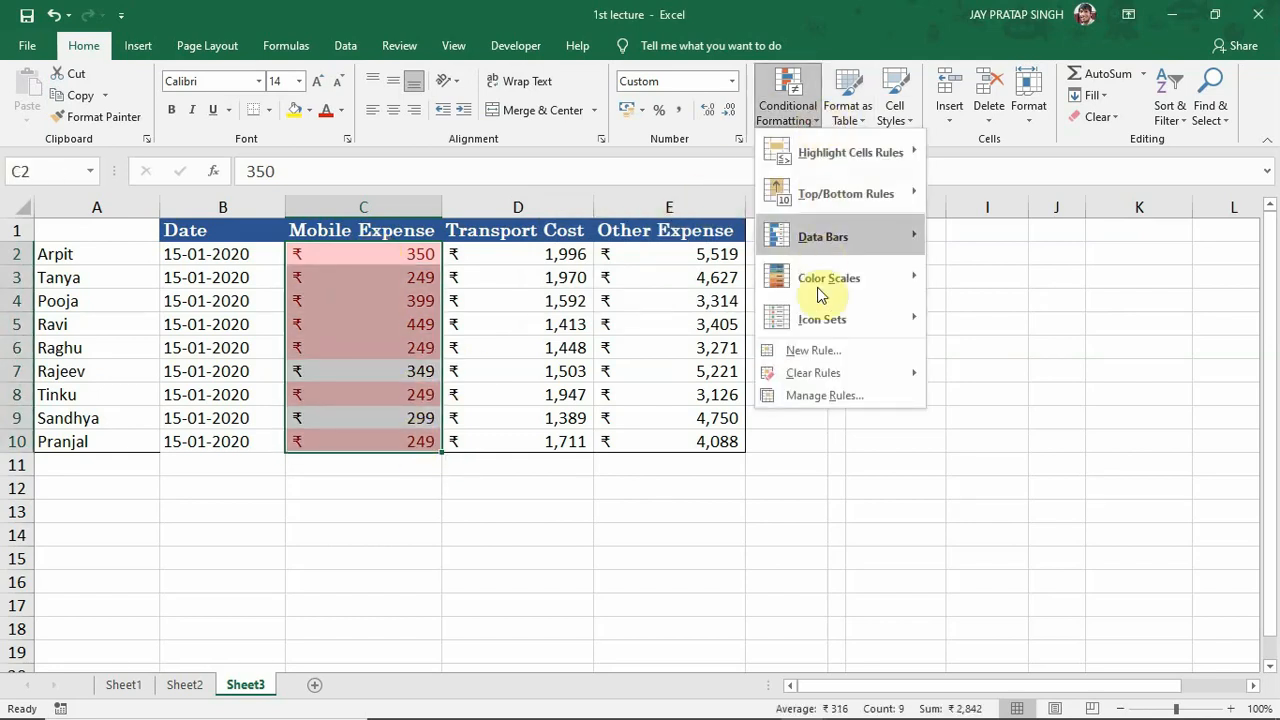
left_click(825, 396)
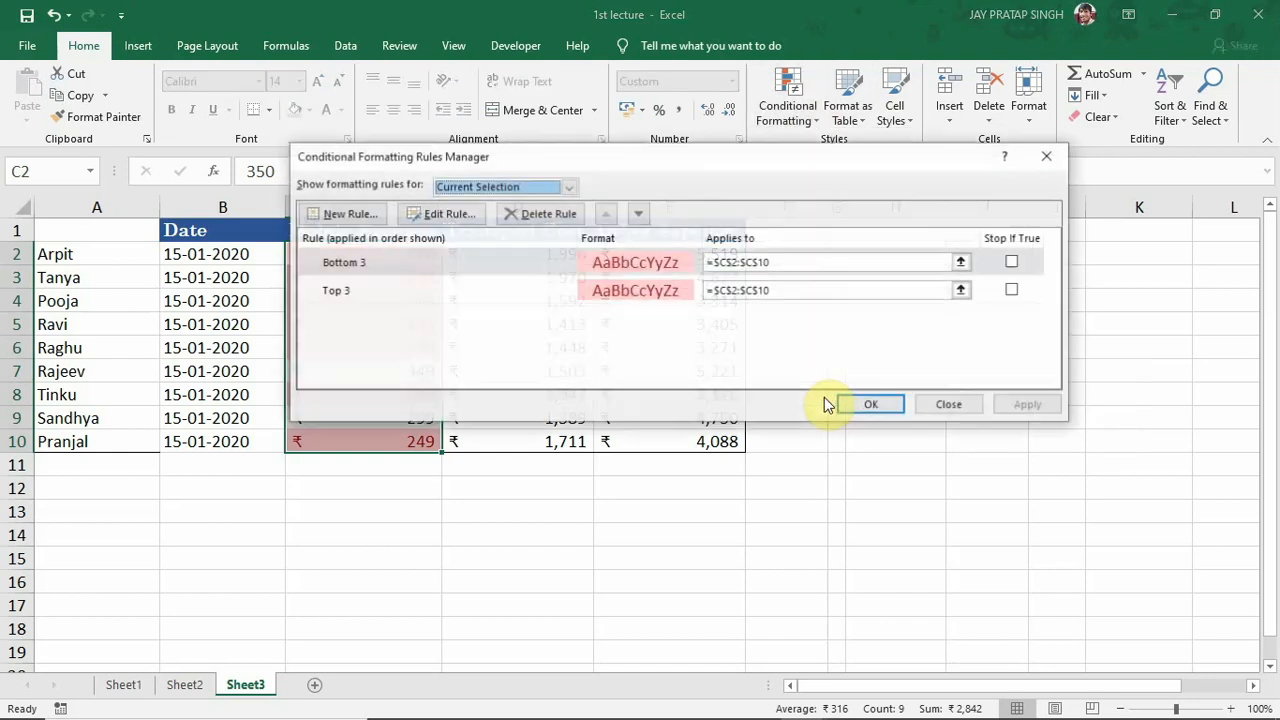
Change the Bottom 3 rule's background fill to light green and apply the edited rule to C2:C10.
left_click(392, 266)
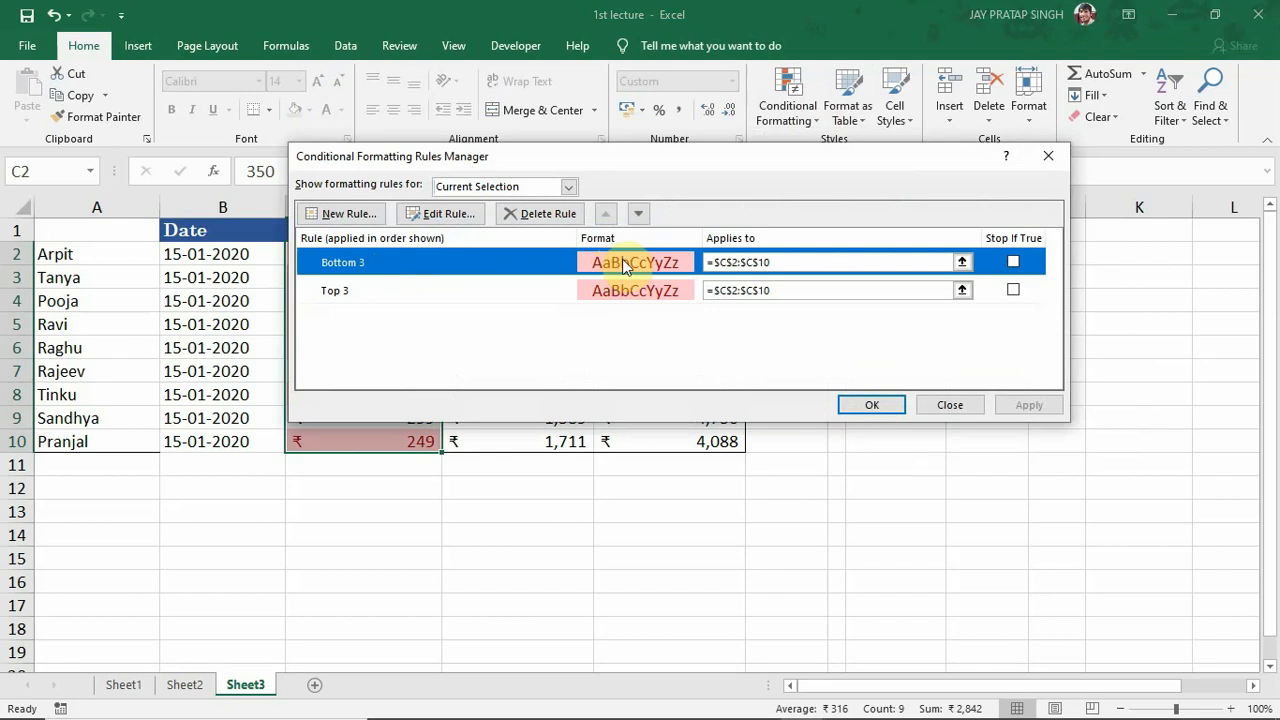
left_click(441, 217)
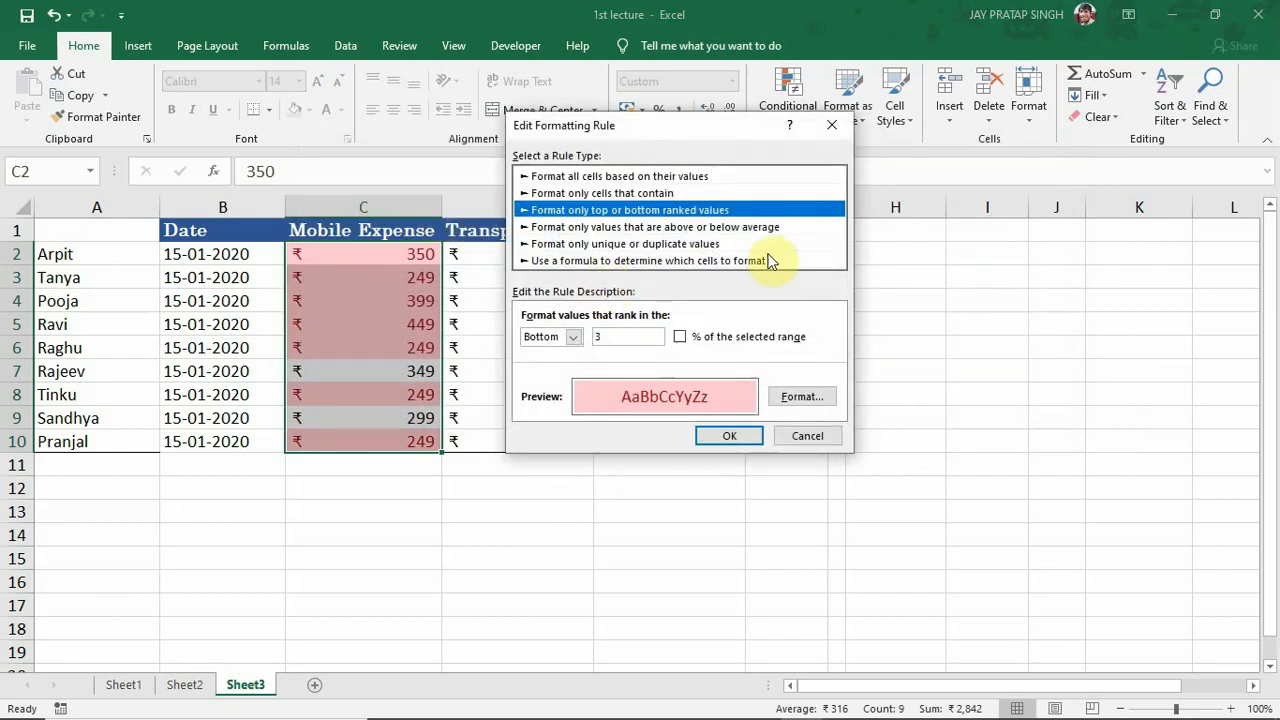
left_click(802, 398)
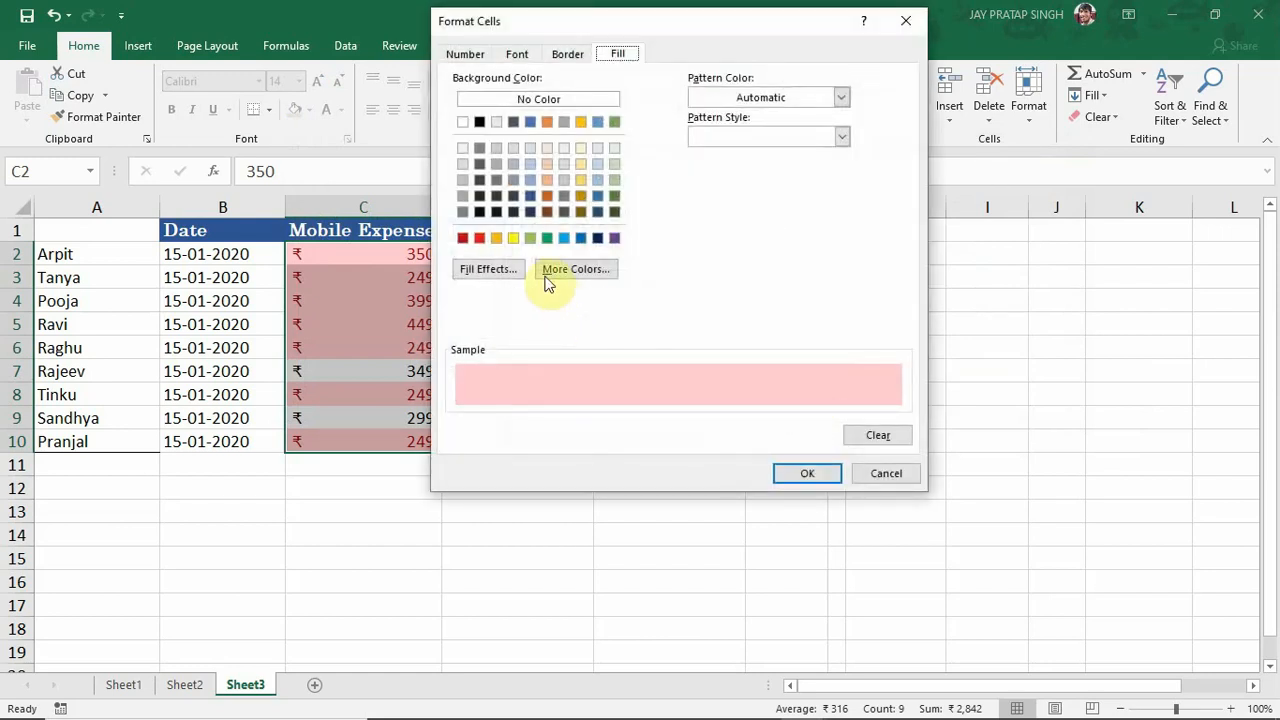
left_click(530, 238)
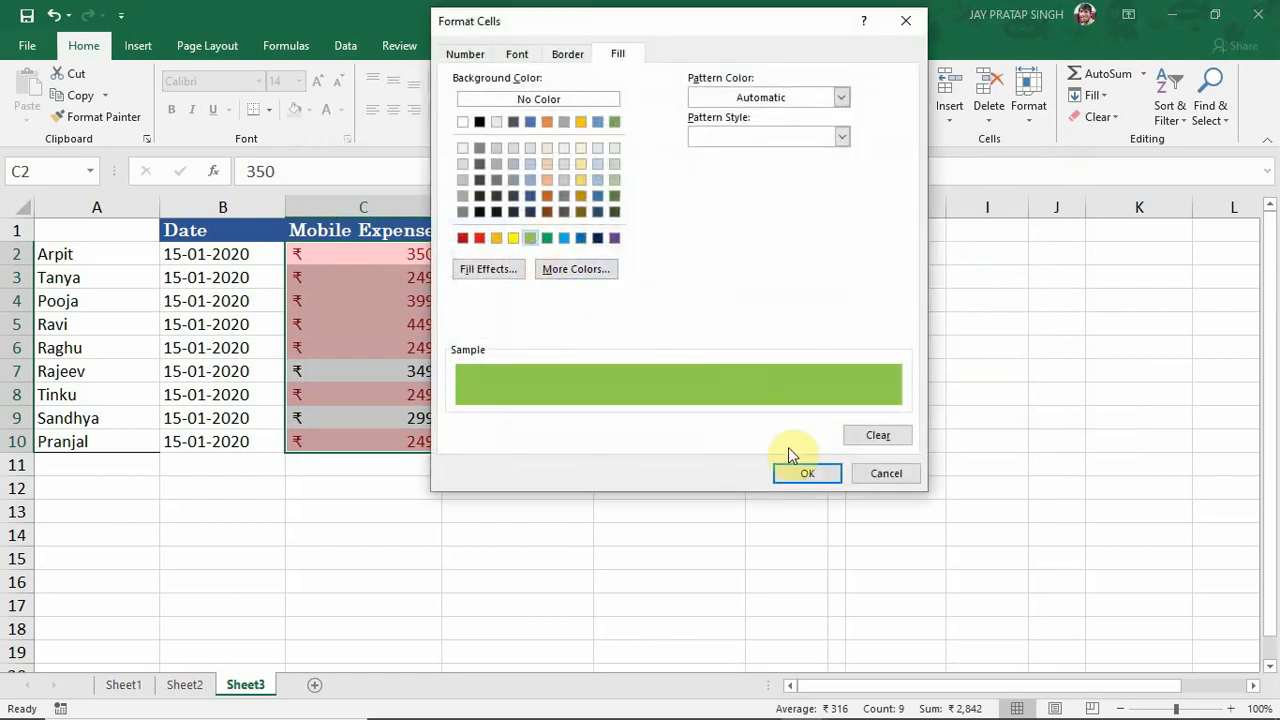
left_click(810, 478)
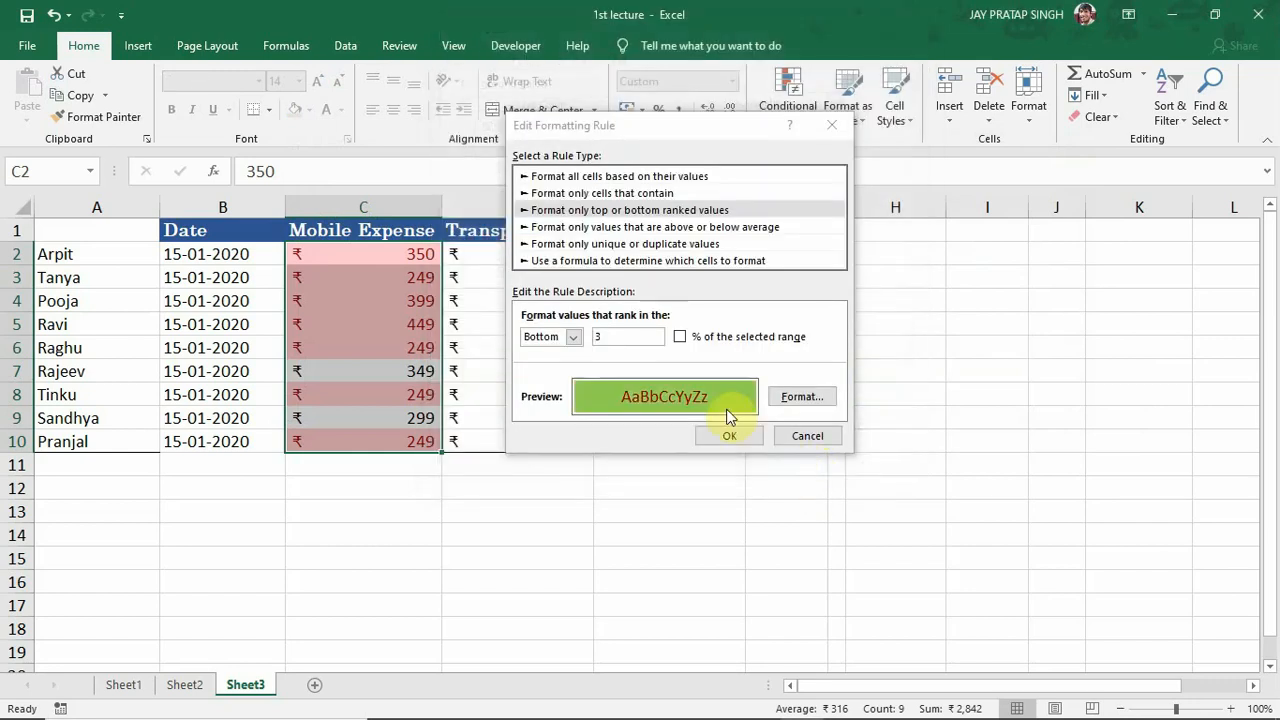
left_click(735, 438)
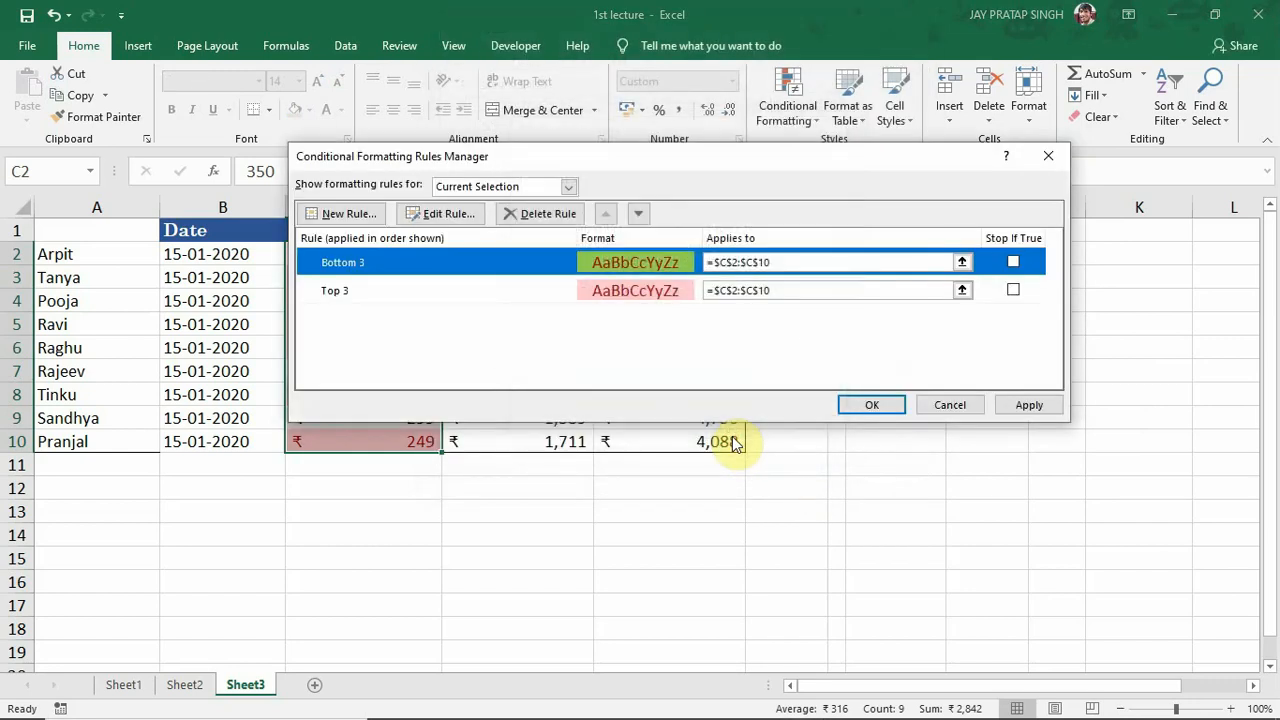
left_click(1023, 404)
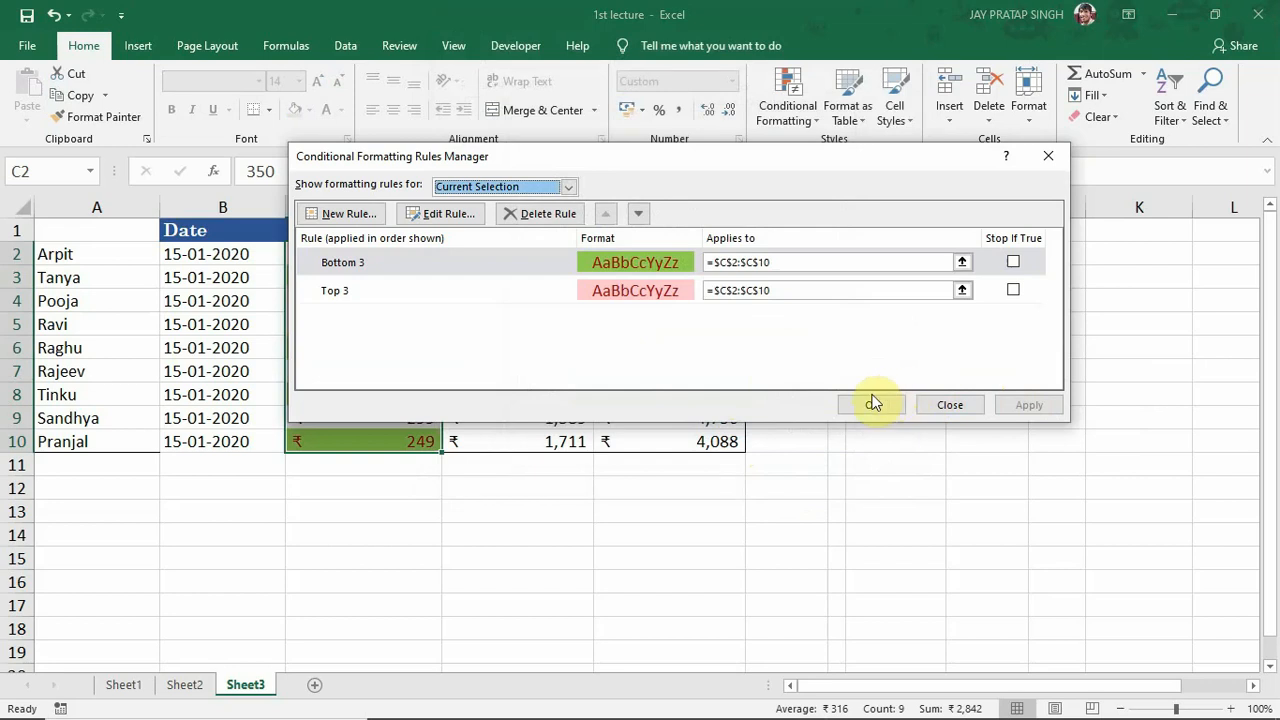
left_click(870, 406)
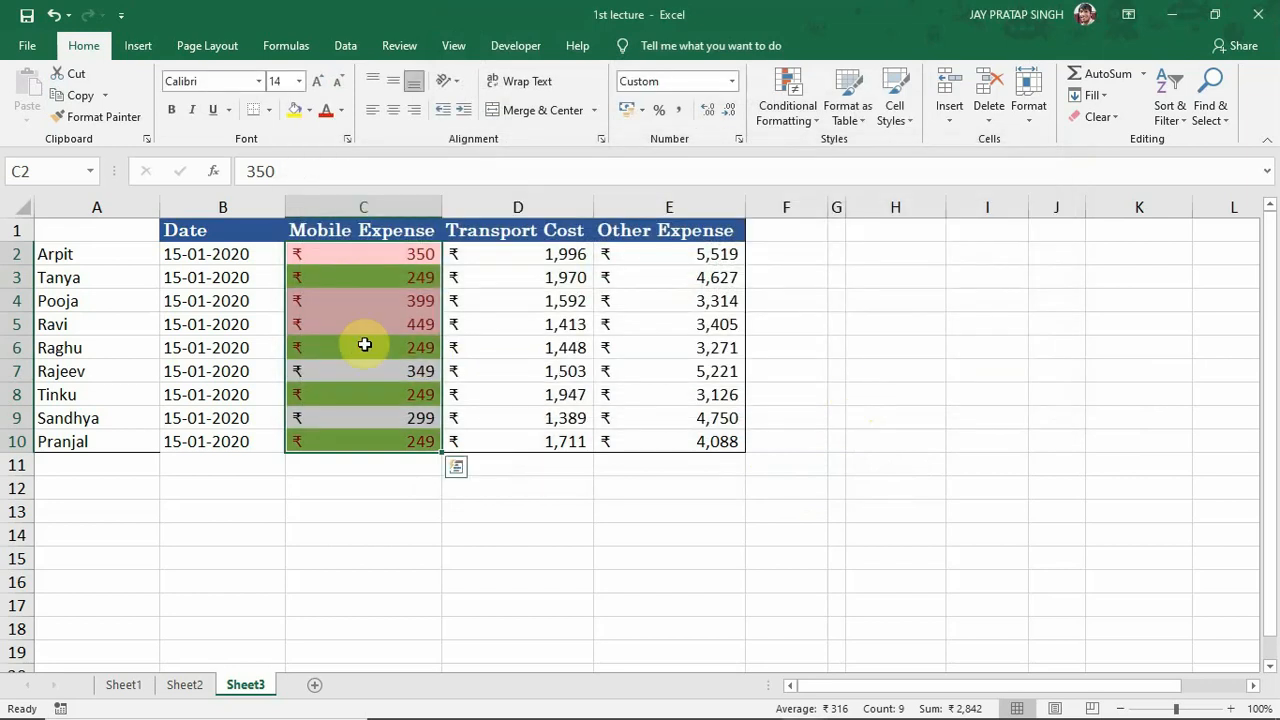
Review the green bottom-ranked cells and change the Mobile Expense value in C3 to 199.
left_click(360, 278)
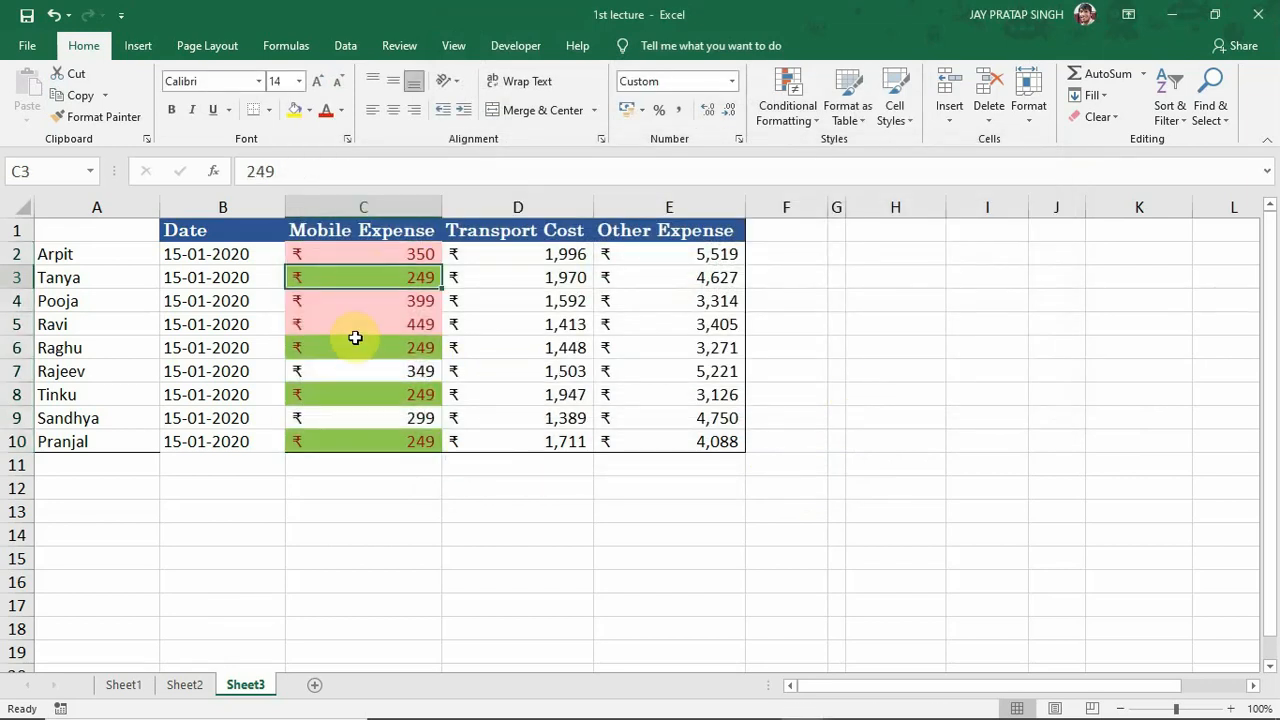
left_click(355, 352)
left_click(350, 396)
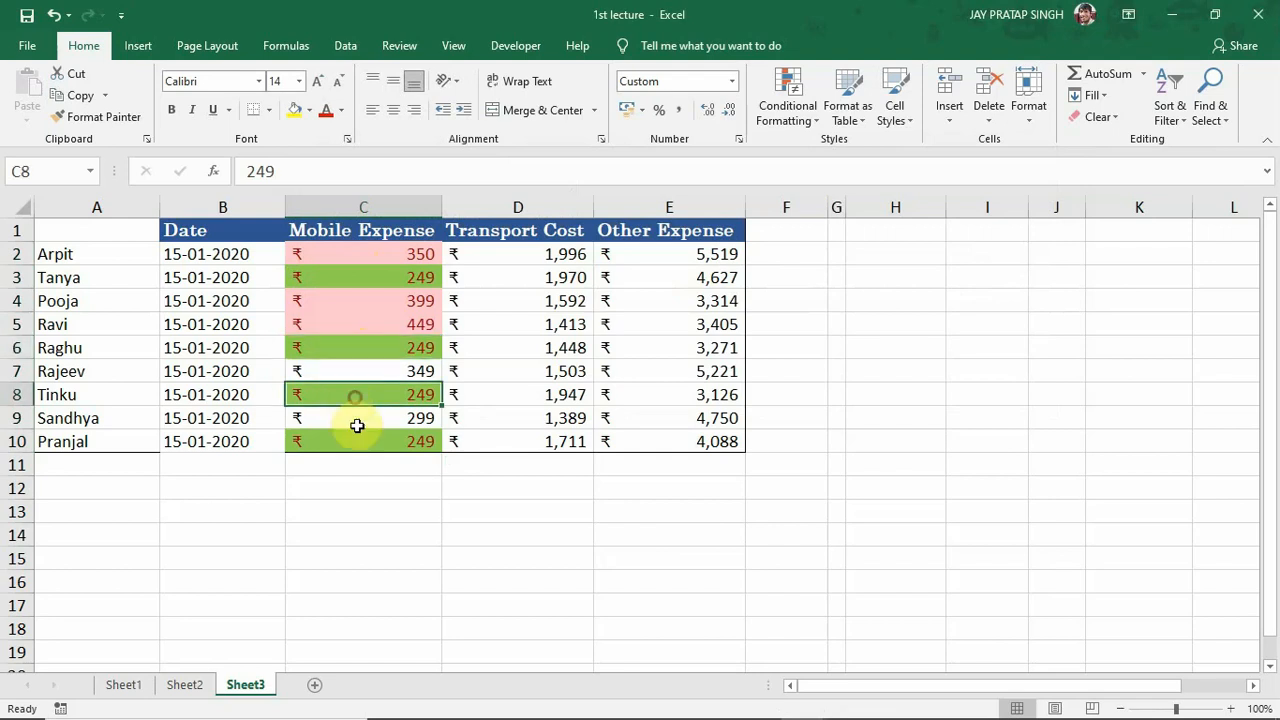
left_click(359, 441)
left_click(367, 274)
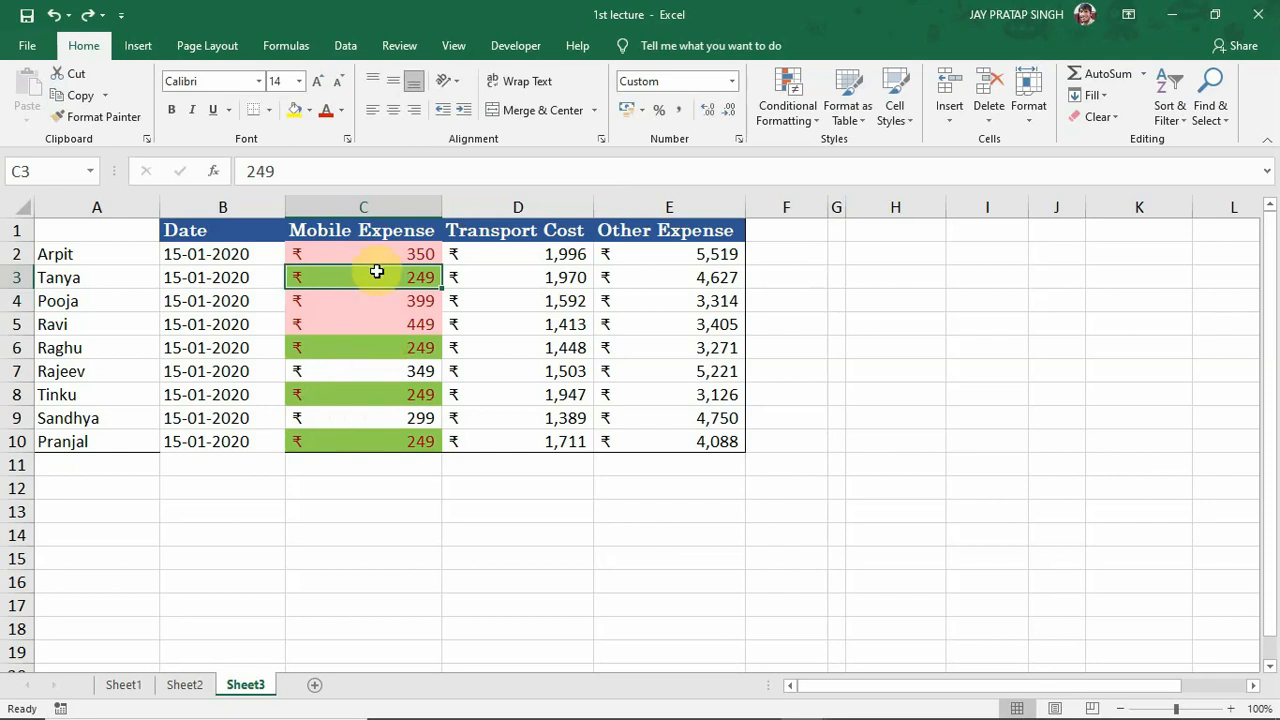
type("199")
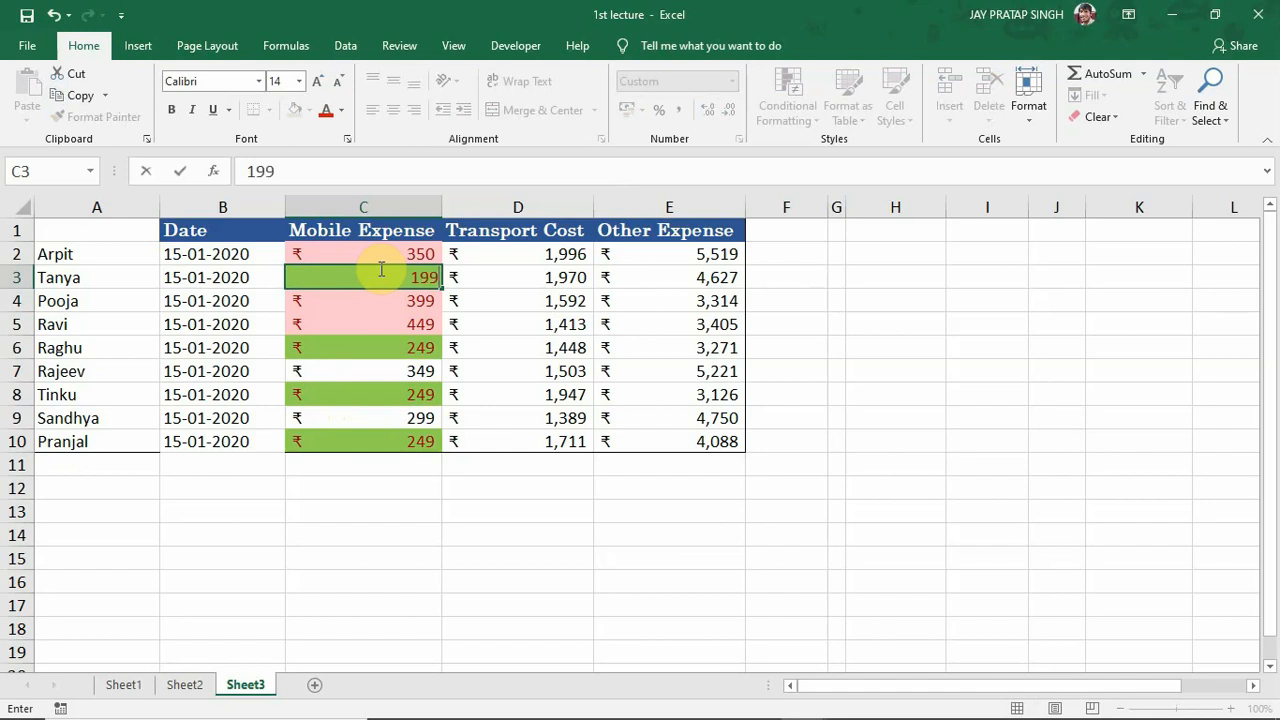
key("Return")
Re-enter 249 as the Mobile Expense in C6 and set the one in C8 to 149.
left_click(390, 352)
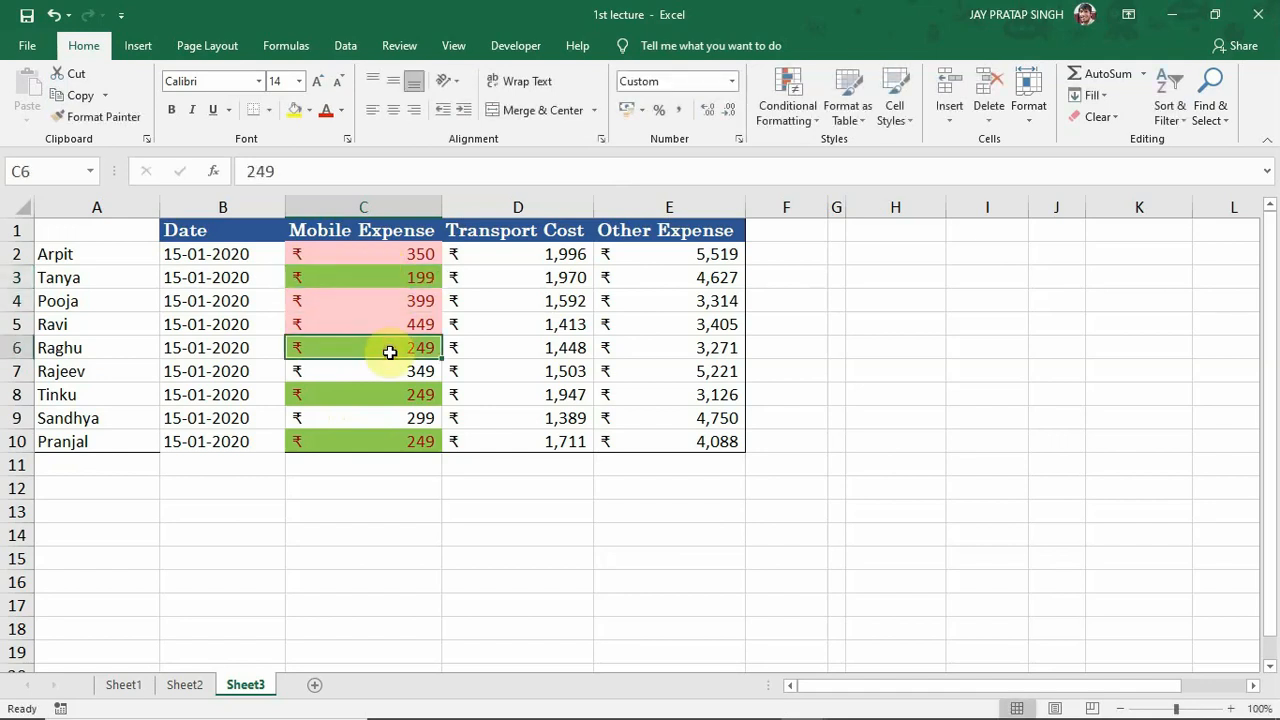
type("249")
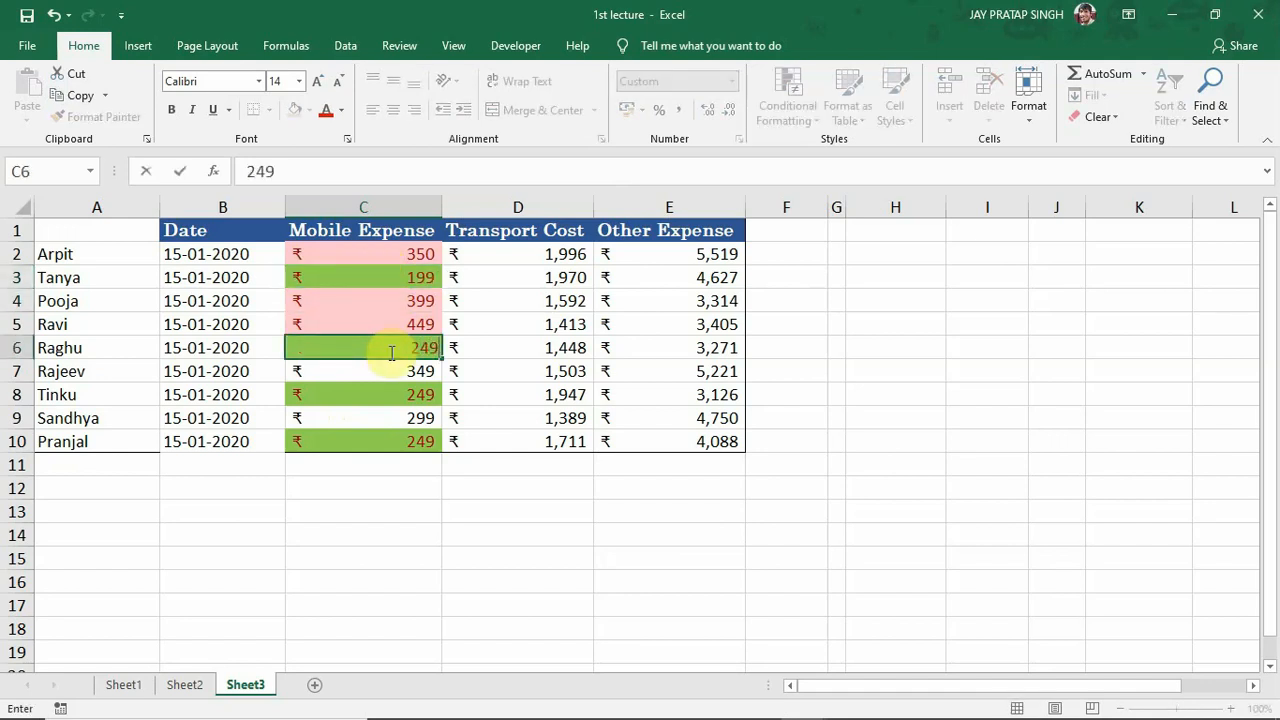
key("Return")
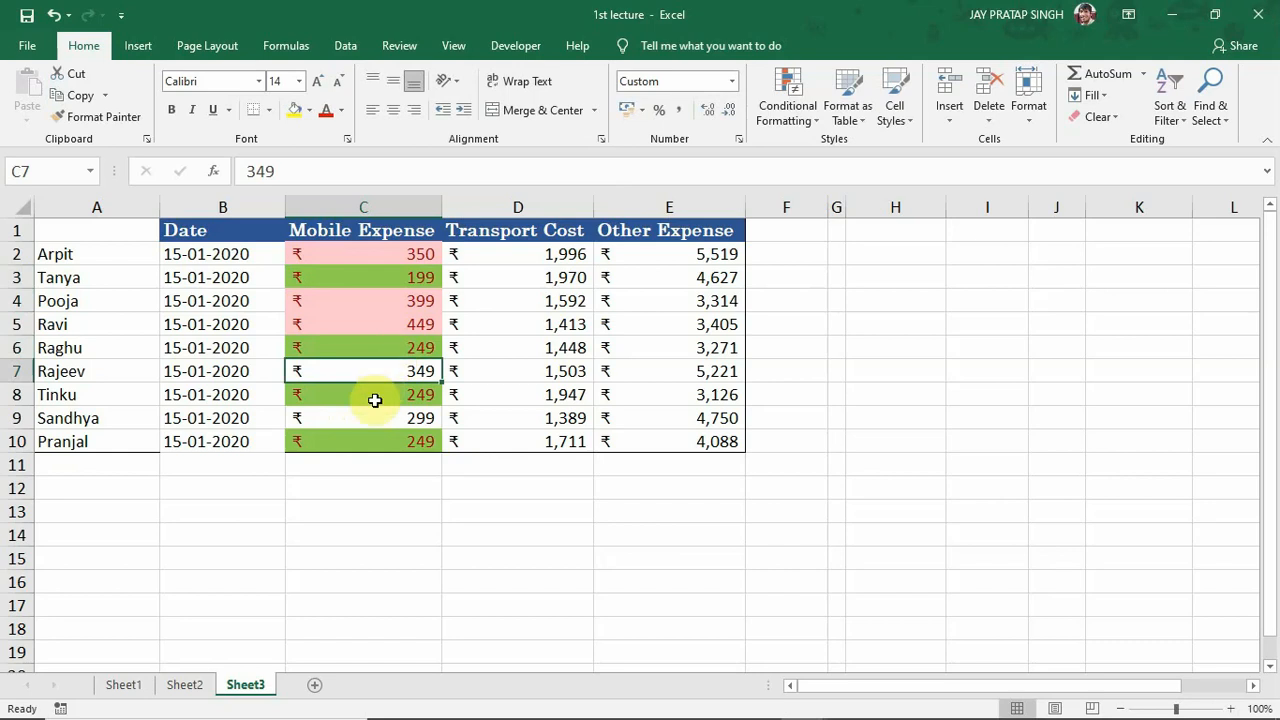
left_click(374, 399)
type("1")
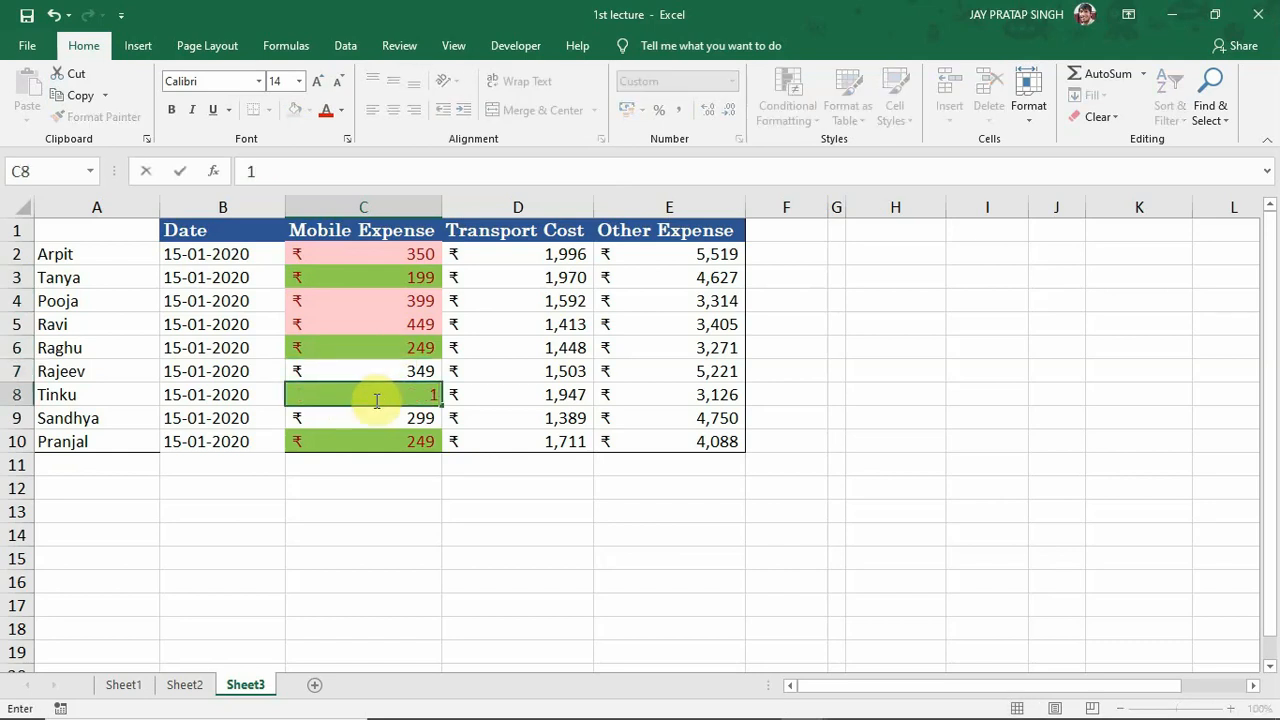
type("49")
key("Return")
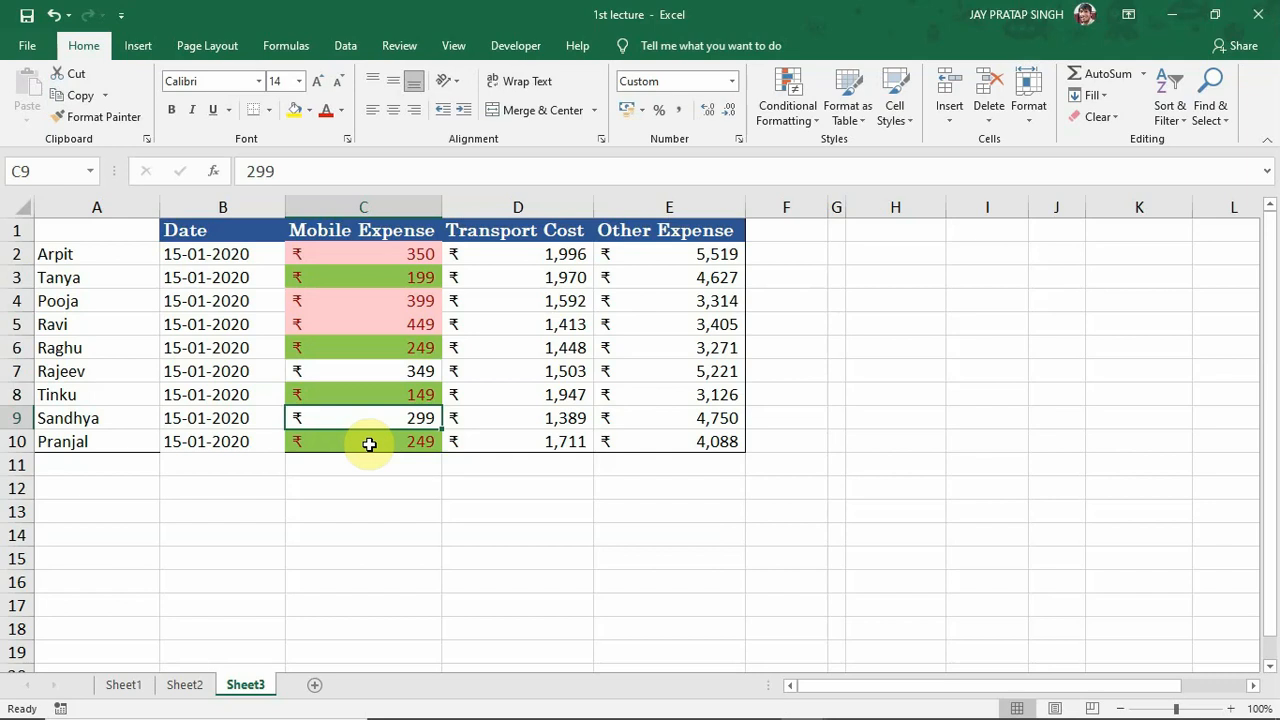
type("399")
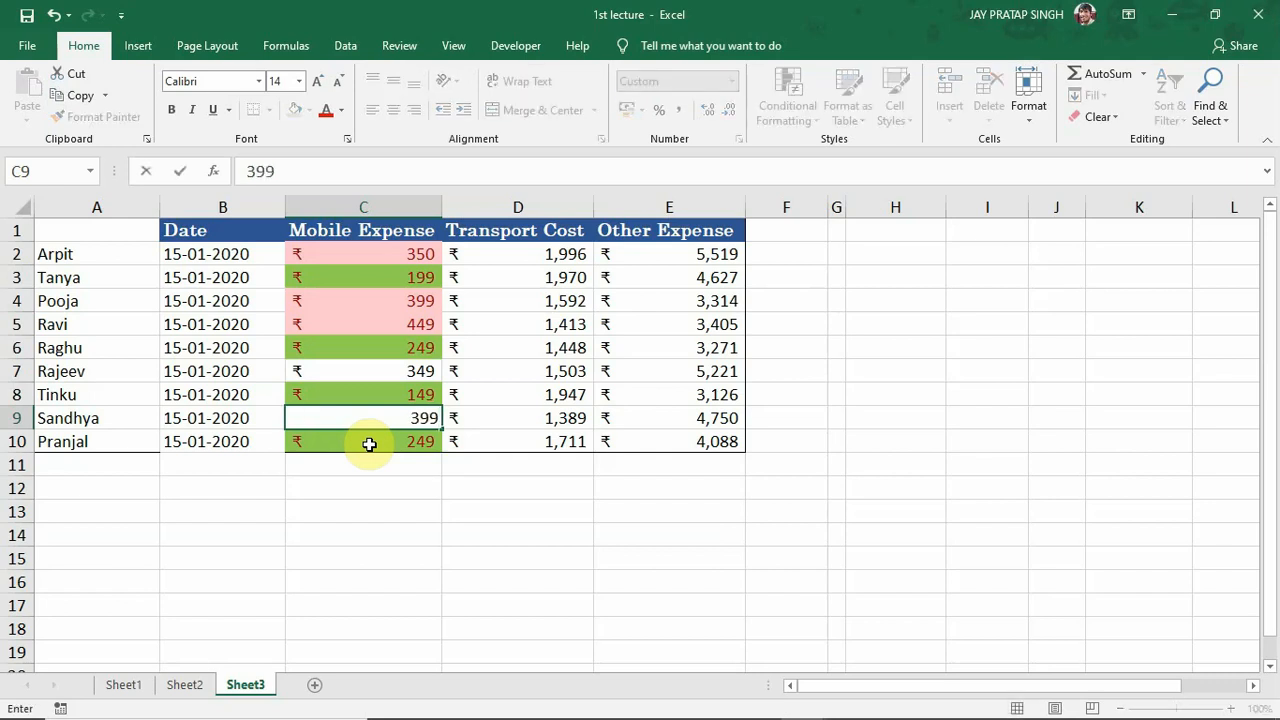
key("BackSpace")
key("BackSpace")
key("BackSpace")
key("Return")
key("ctrl+z")
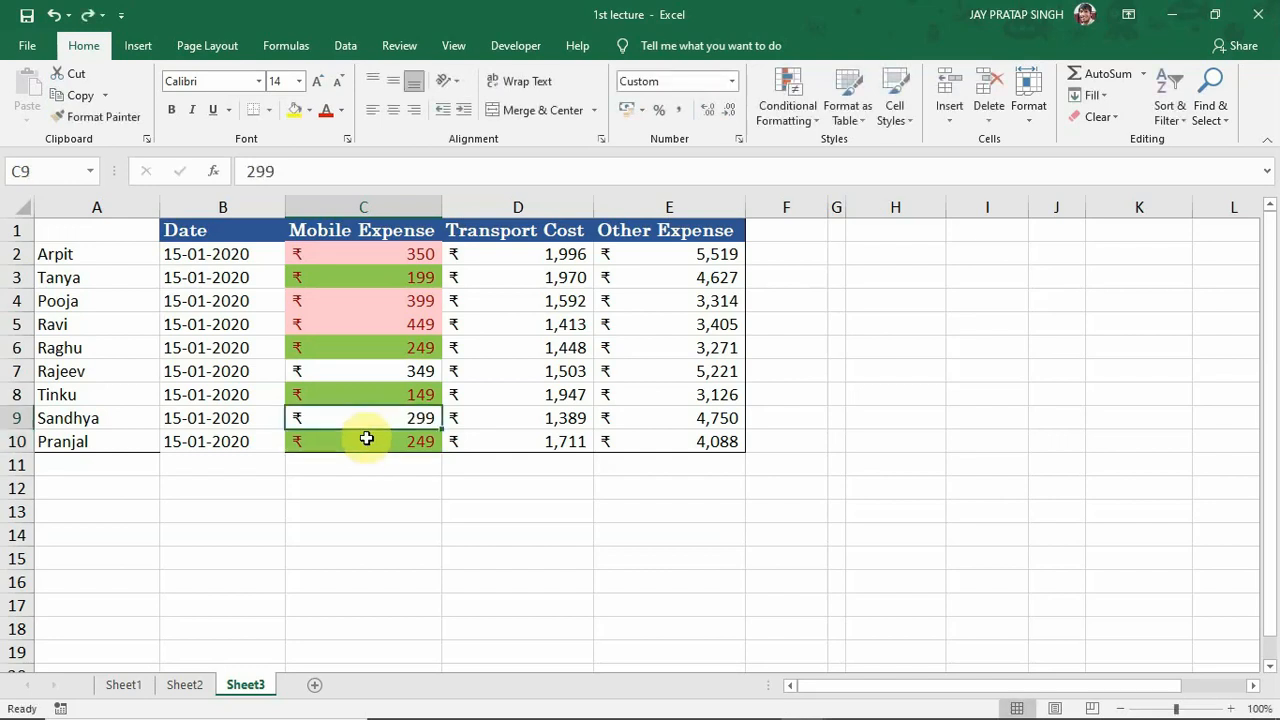
Set the Mobile Expense value in C10 to 399.
left_click(368, 446)
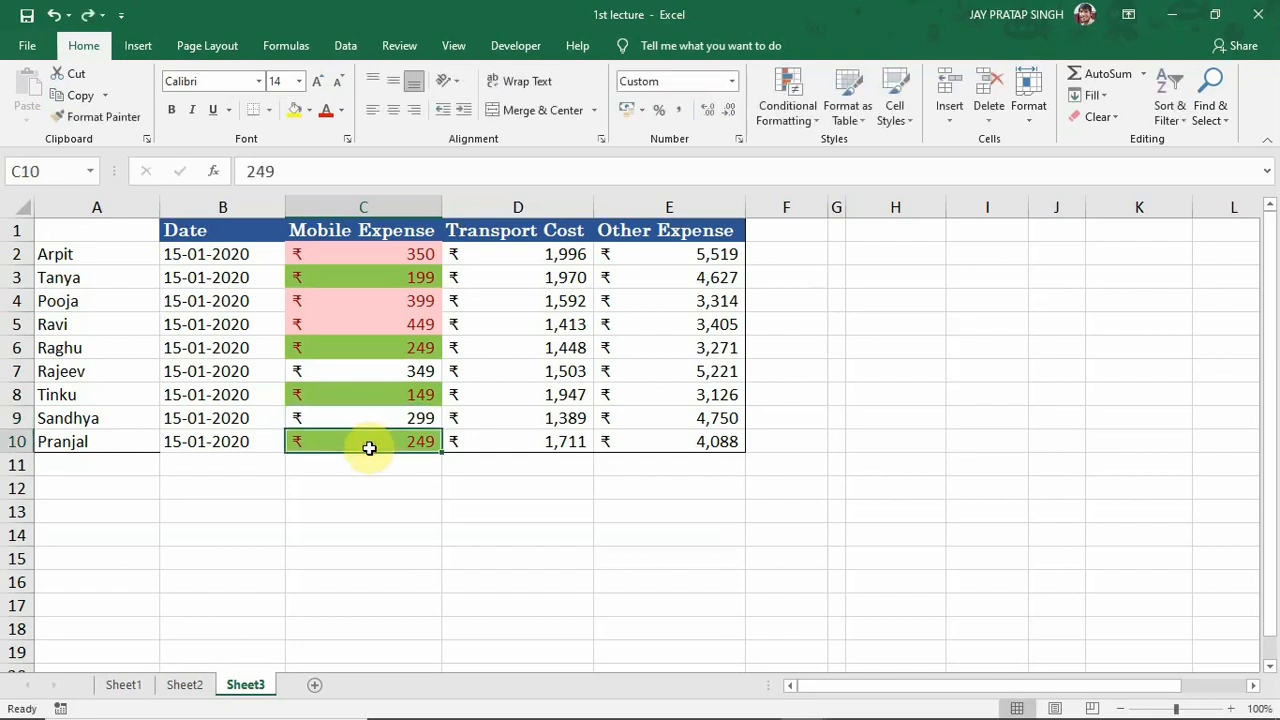
type("399")
key("Return")
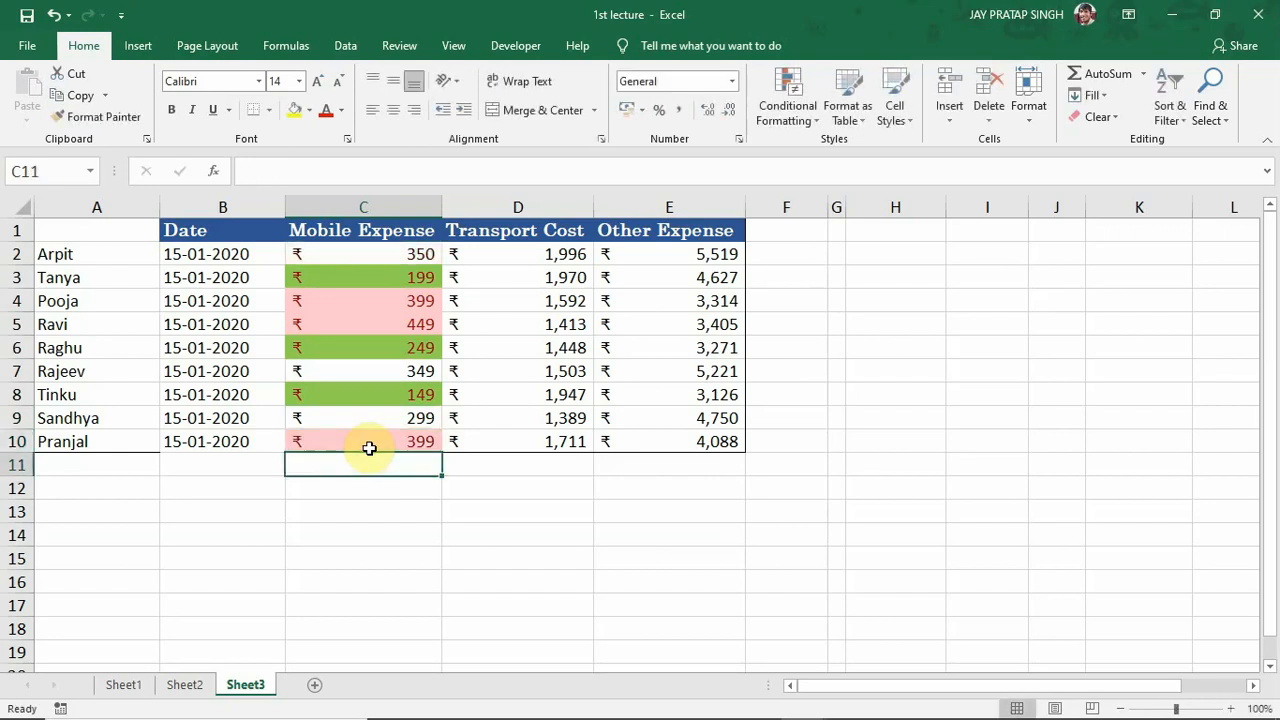
Examine the pink top-ranked cells C4, C5 and C10 and the green bottom-ranked cells C3, C6 and C8 in the Mobile Expense column.
left_click(362, 280)
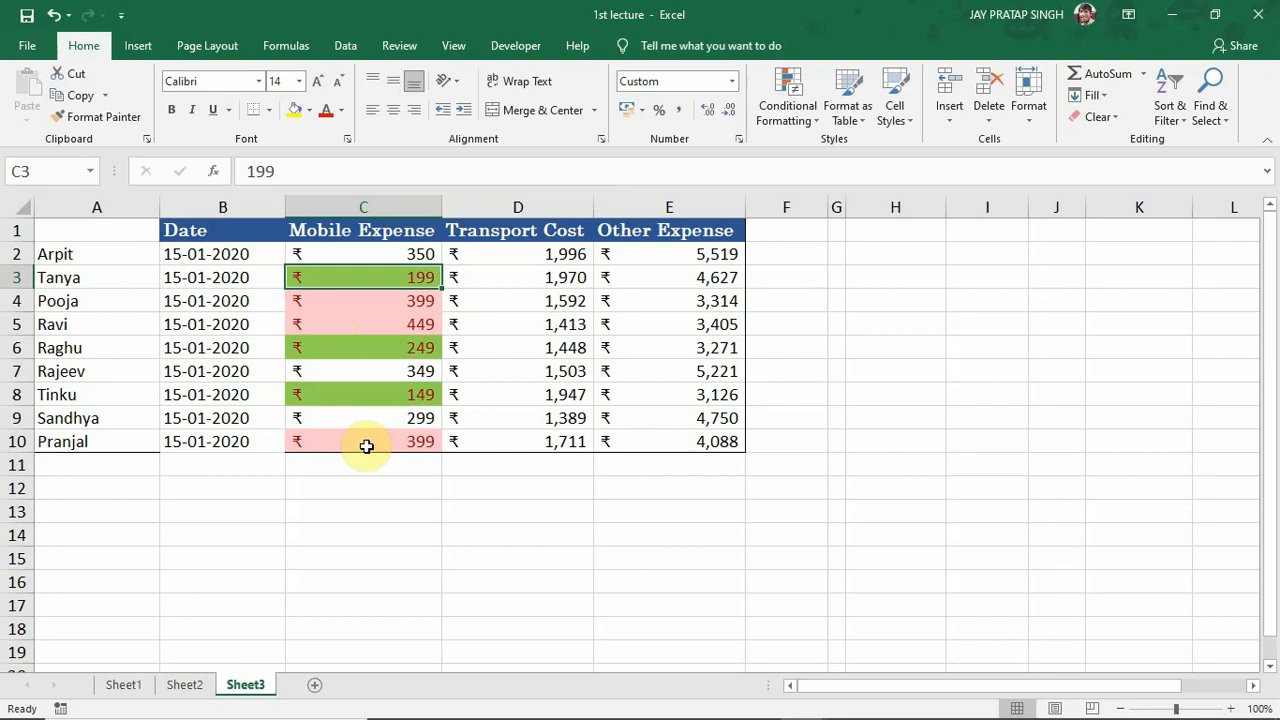
left_click(370, 444)
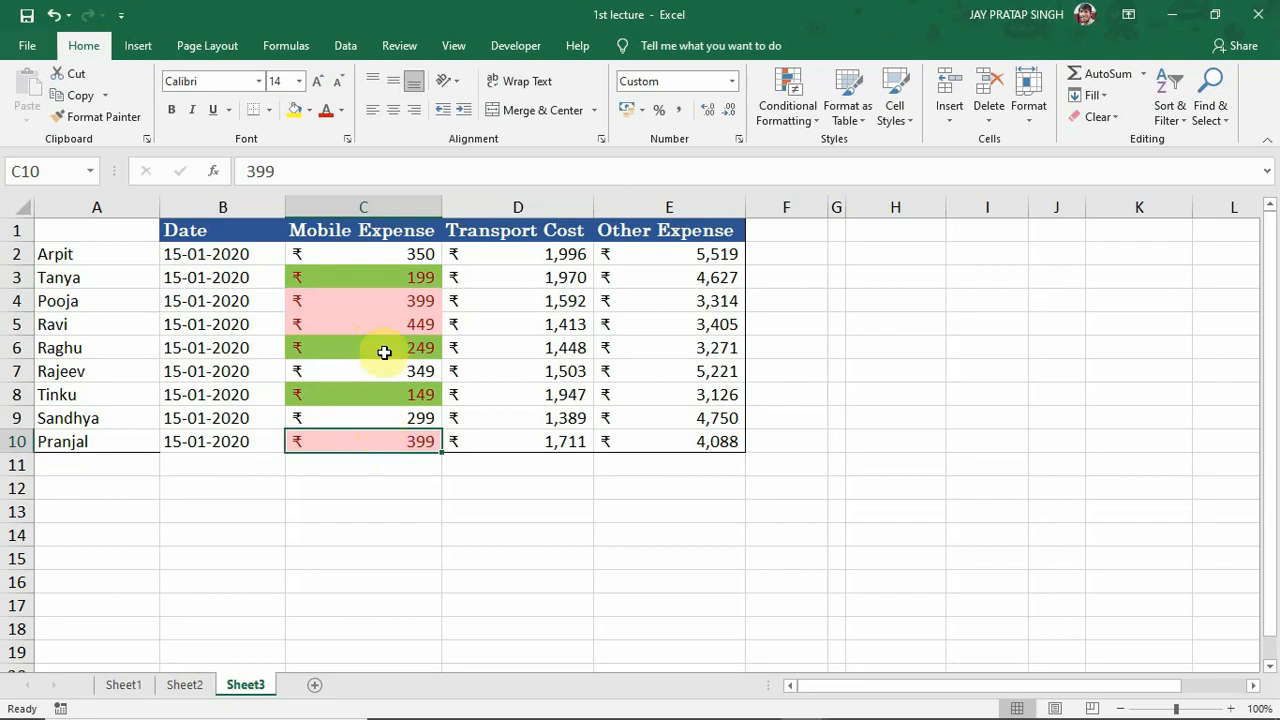
left_click(372, 301)
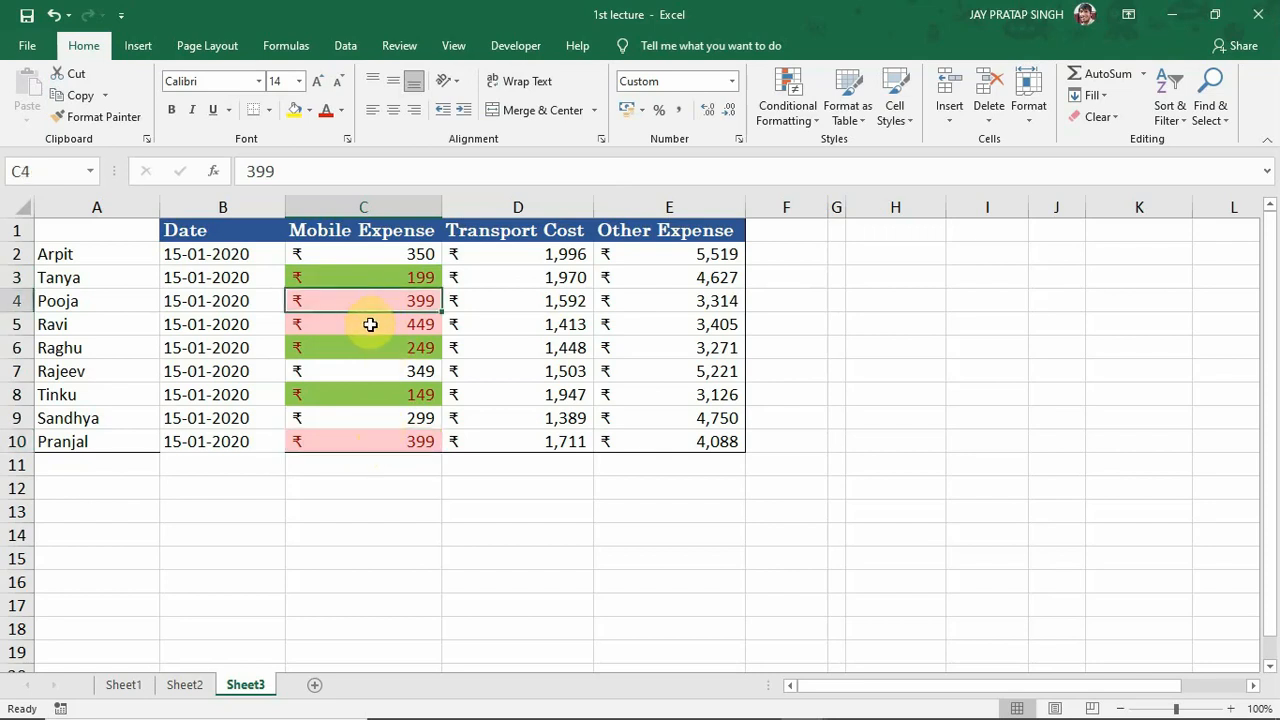
left_click(371, 323)
left_click(364, 441)
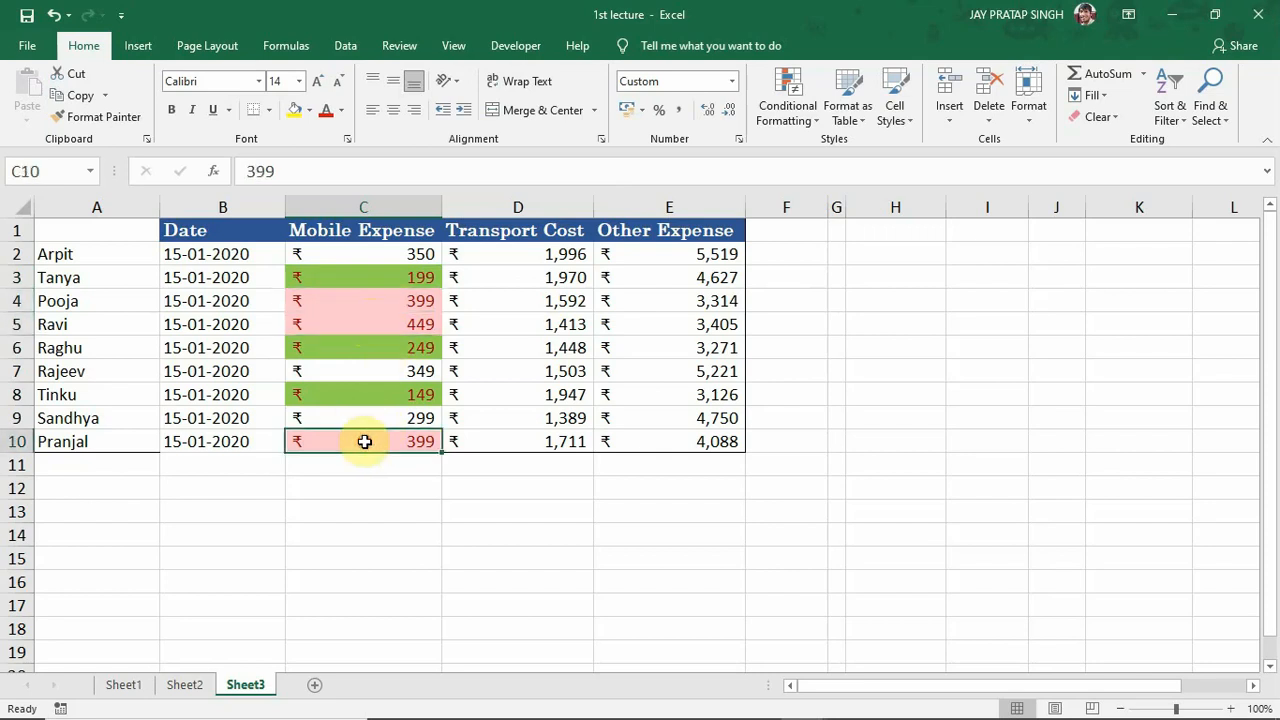
left_click(363, 275)
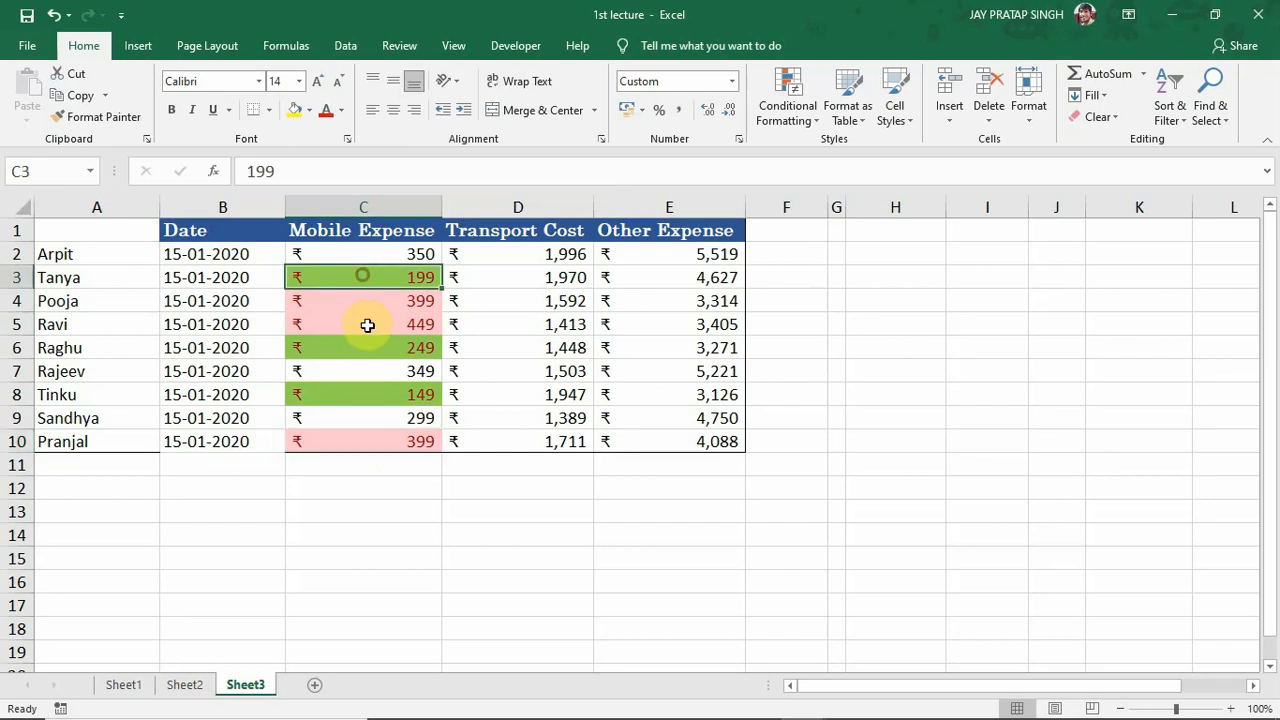
left_click(366, 346)
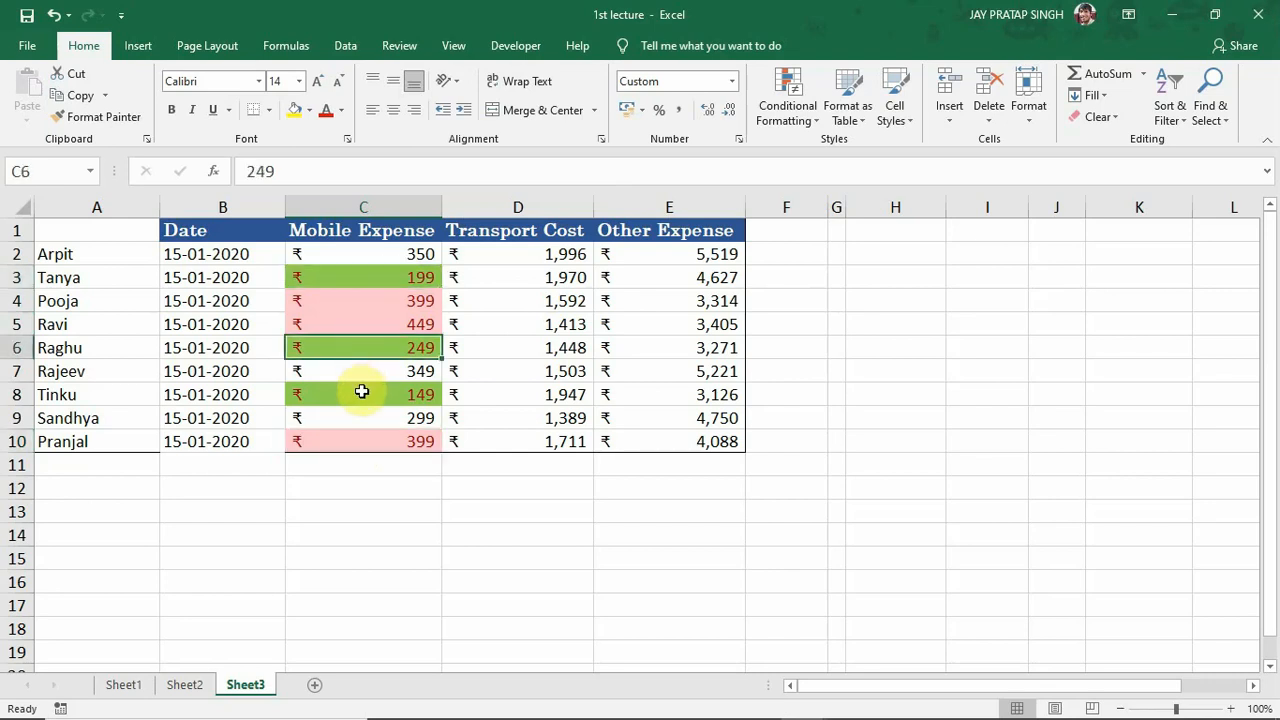
left_click(362, 392)
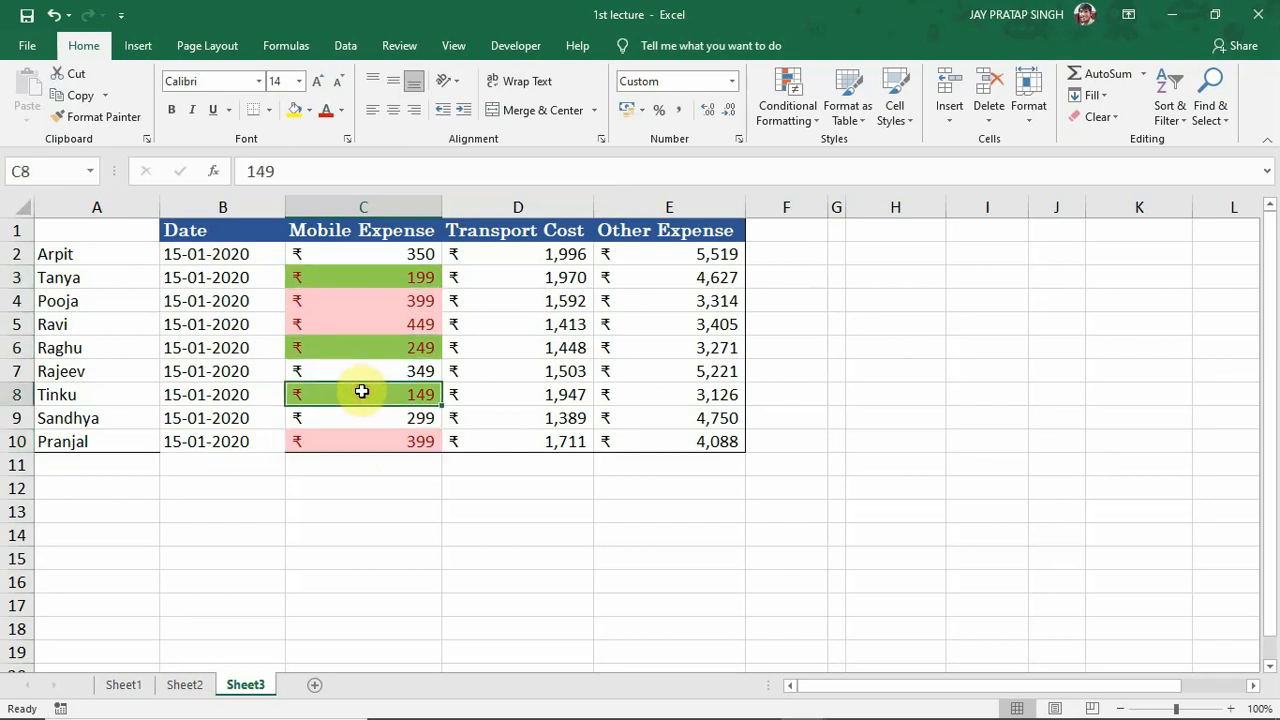
Look through the Data Bars and Icon Sets choices available for conditional formatting.
left_click(817, 120)
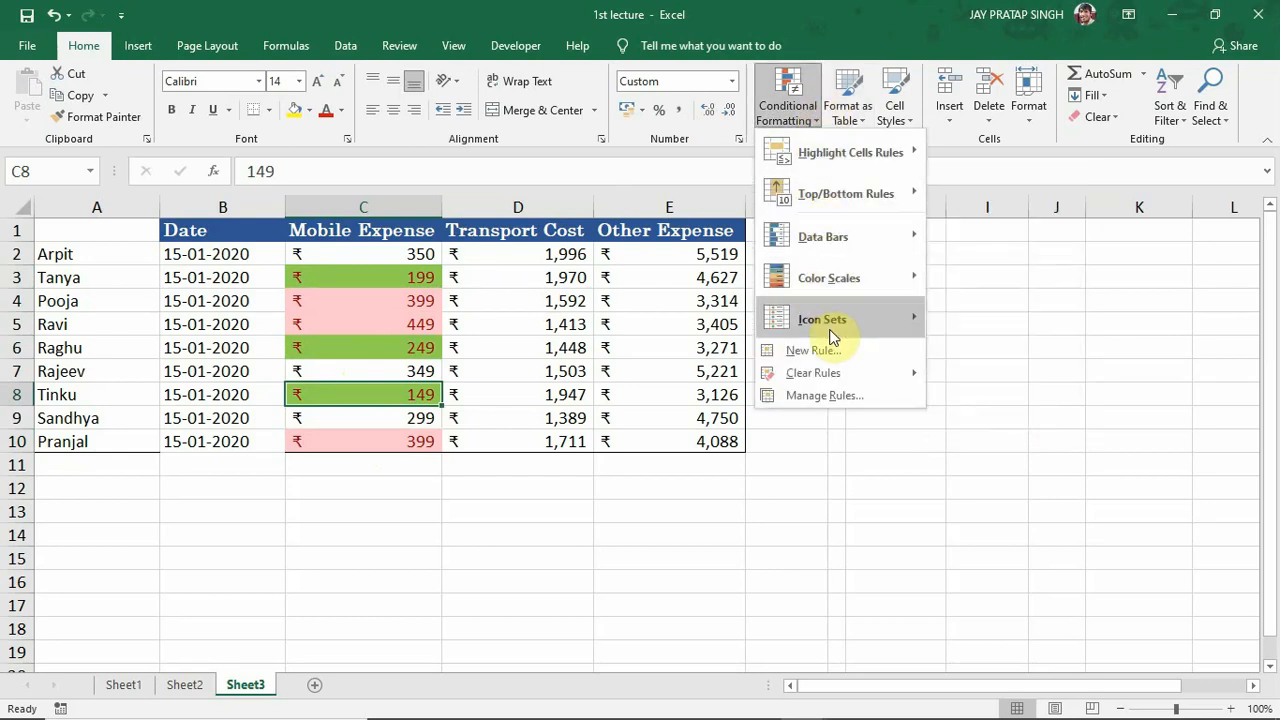
mouse_move(826, 248)
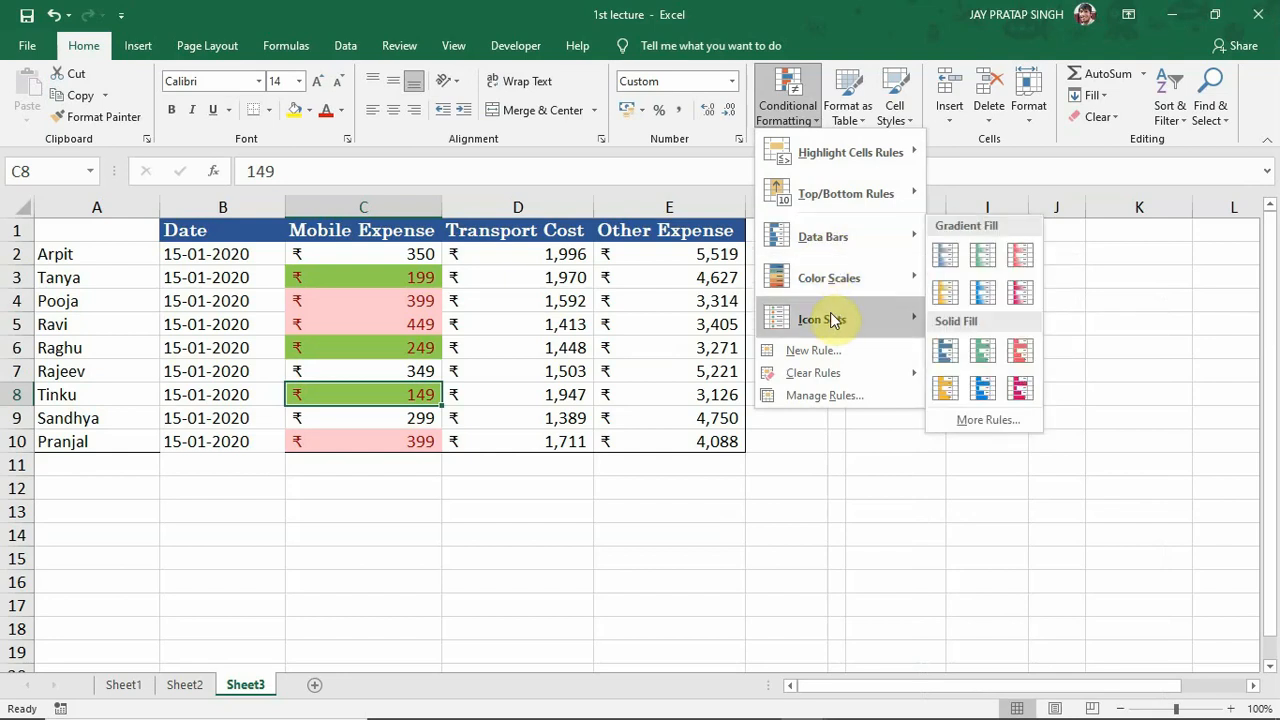
mouse_move(830, 320)
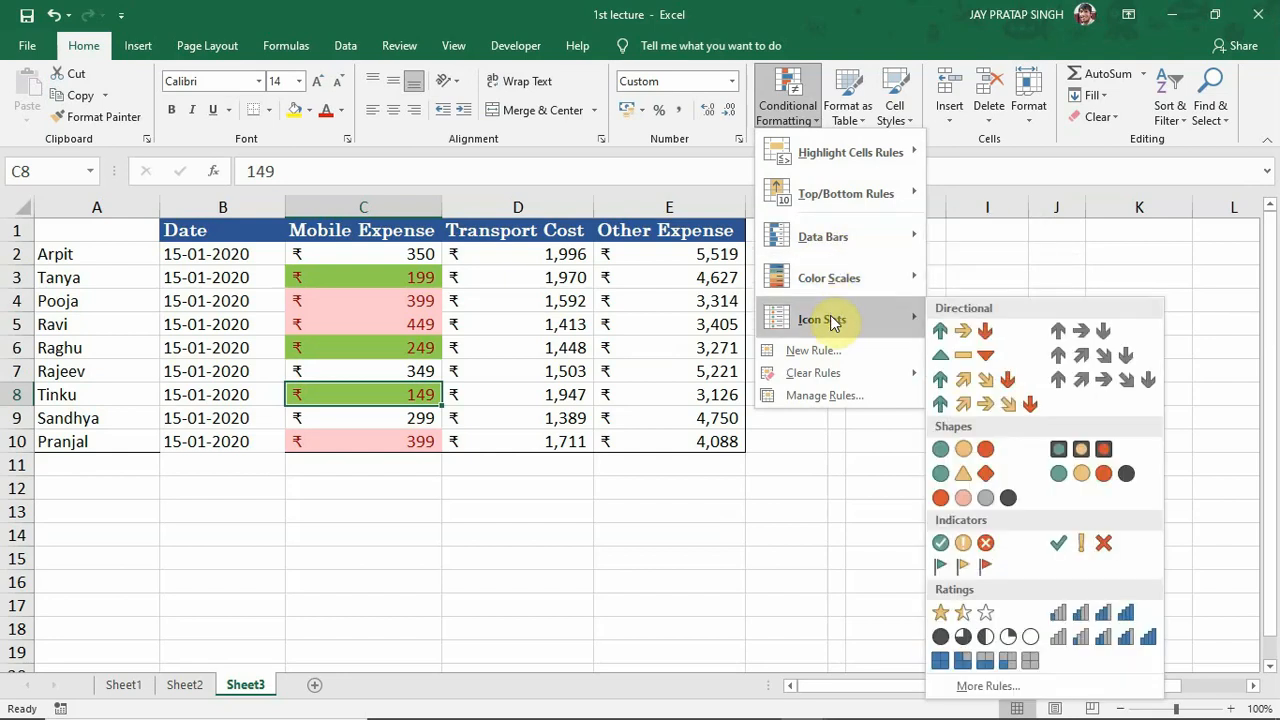